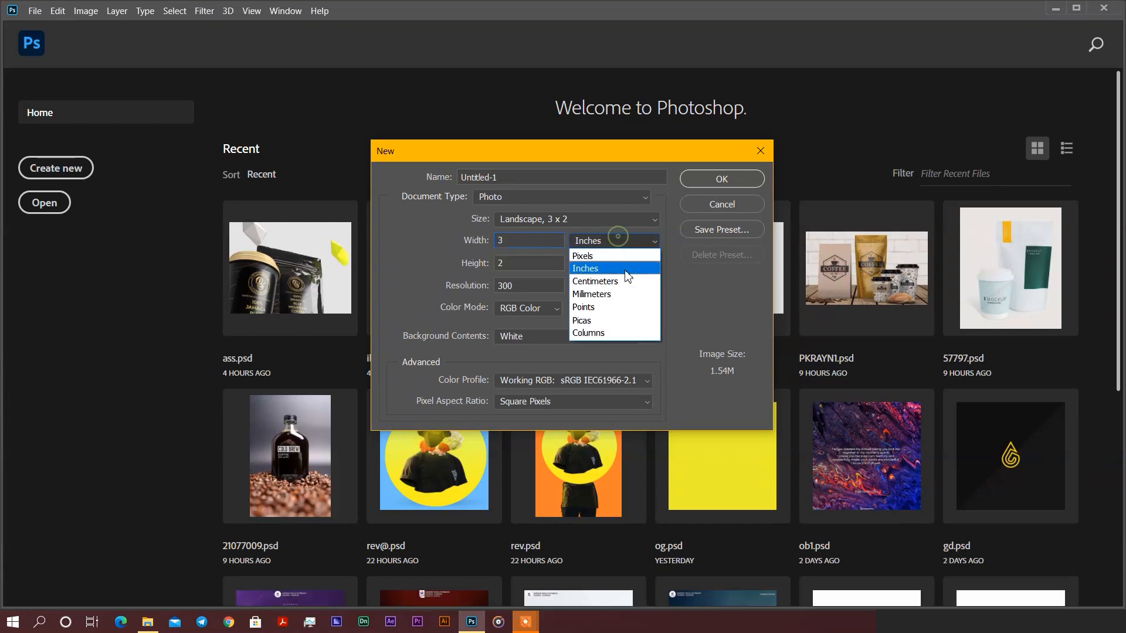
Create a 1080 x 1080 px document named J HUS at 300 pixels/inch in RGB Color with a white background.
left_click(615, 251)
type("1080")
double_click(520, 261)
type("108")
left_click(543, 309)
left_click(519, 347)
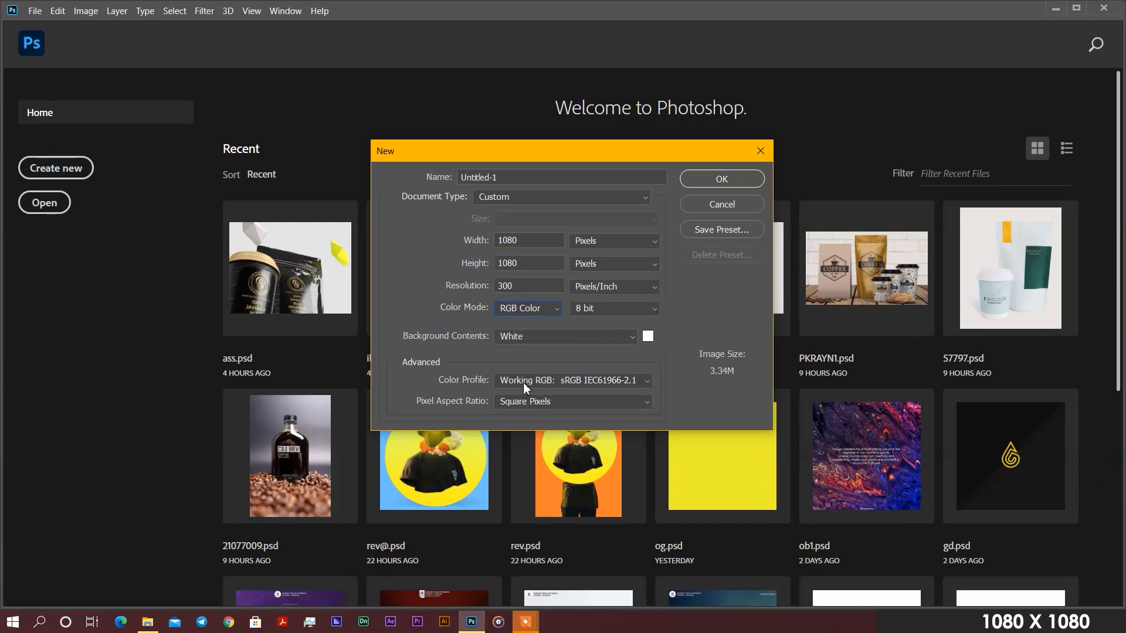
left_click(569, 178)
type("J HUS")
left_click(716, 179)
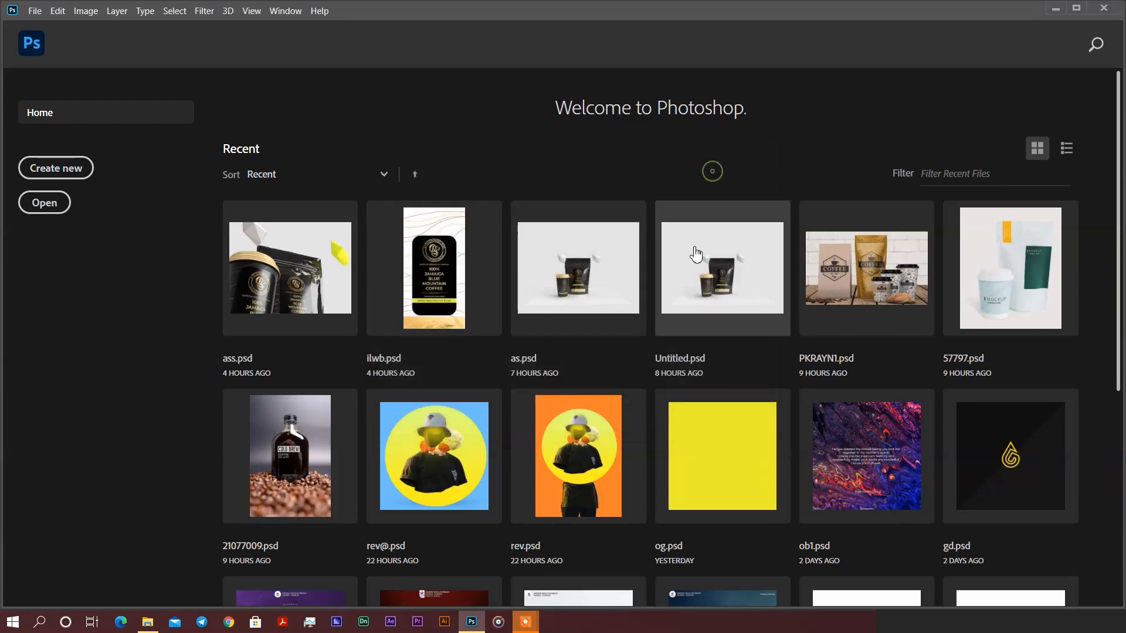
Add a Solid Color fill layer in black (000000) above the background.
left_click(1037, 598)
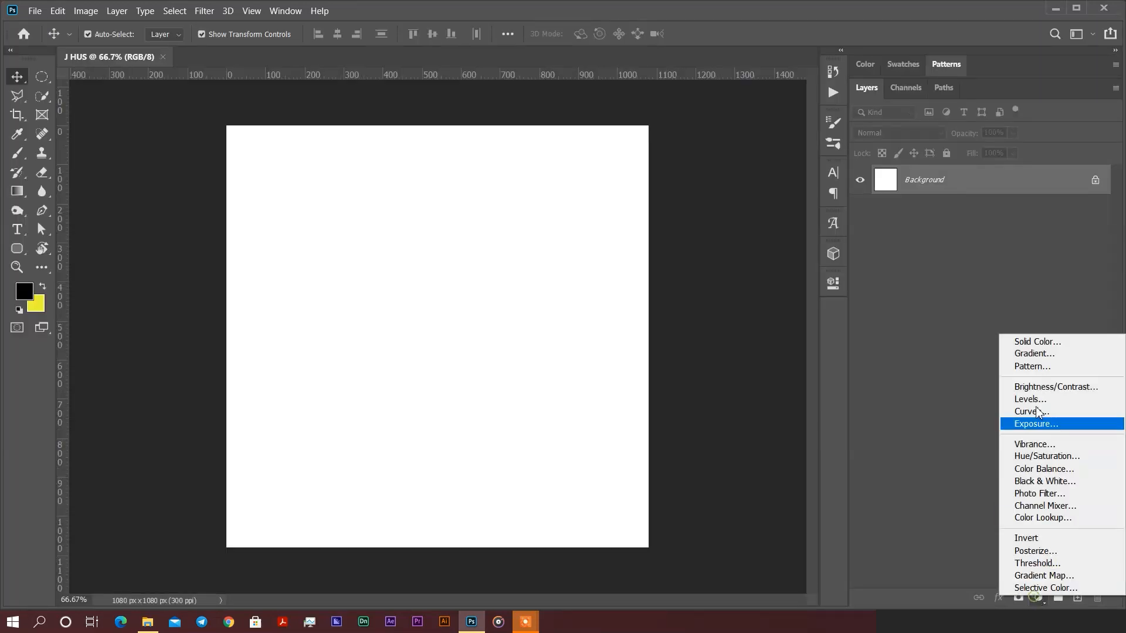
left_click(1025, 339)
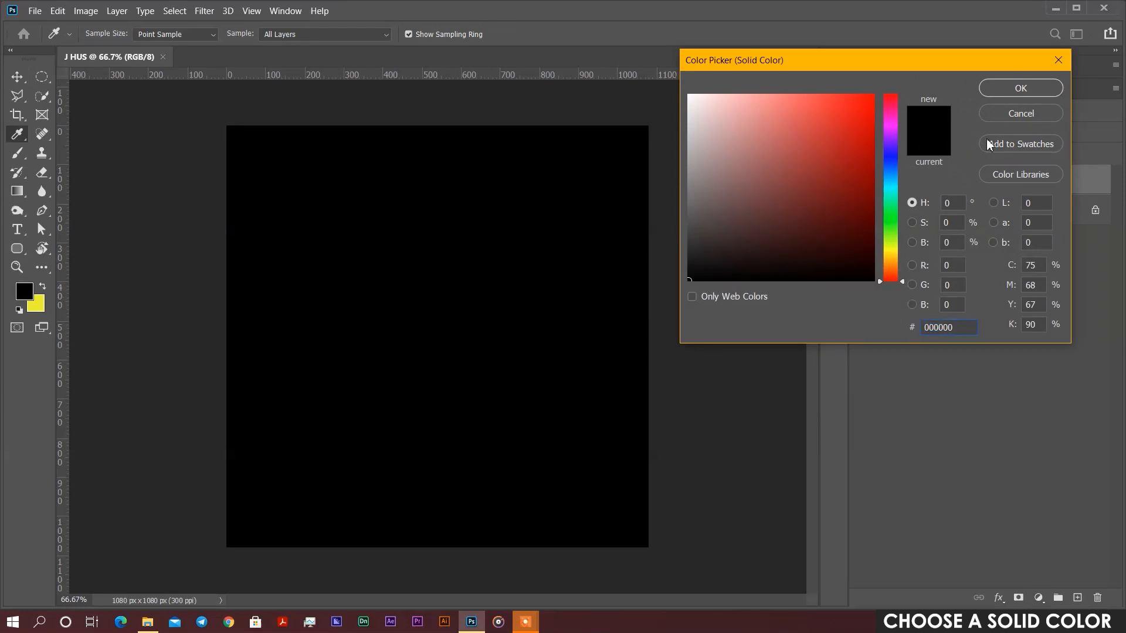
left_click(1021, 88)
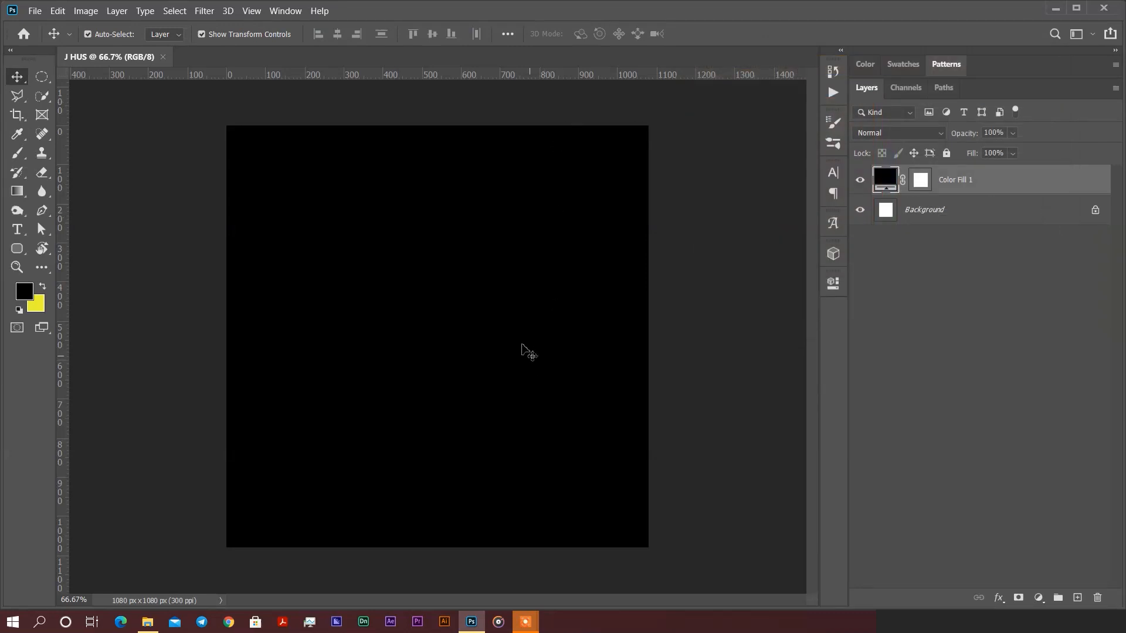
Place the black bucket hat image 114271-BLK00-front from the Downloads folder into the document.
left_click(148, 621)
left_click(60, 225)
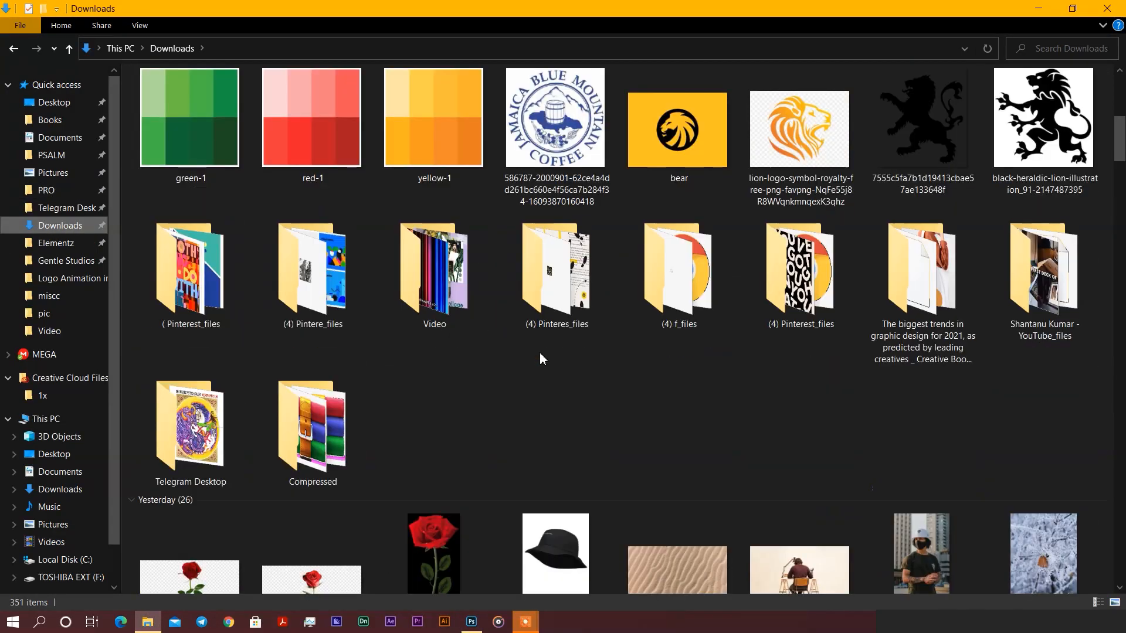
left_click_drag(554, 554, 448, 339)
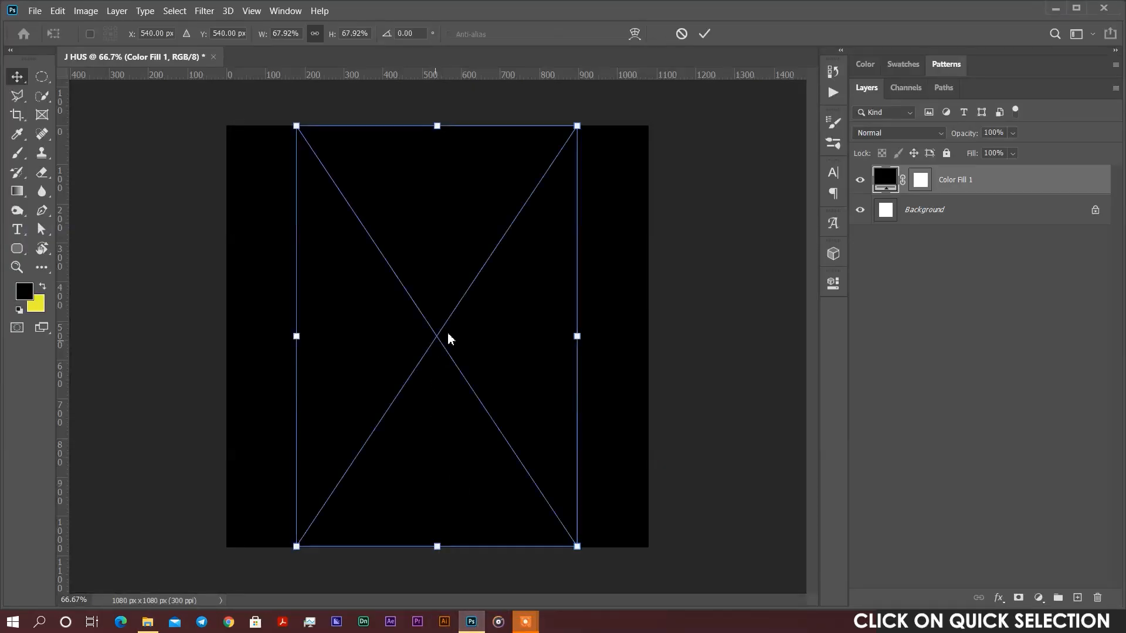
key("Return")
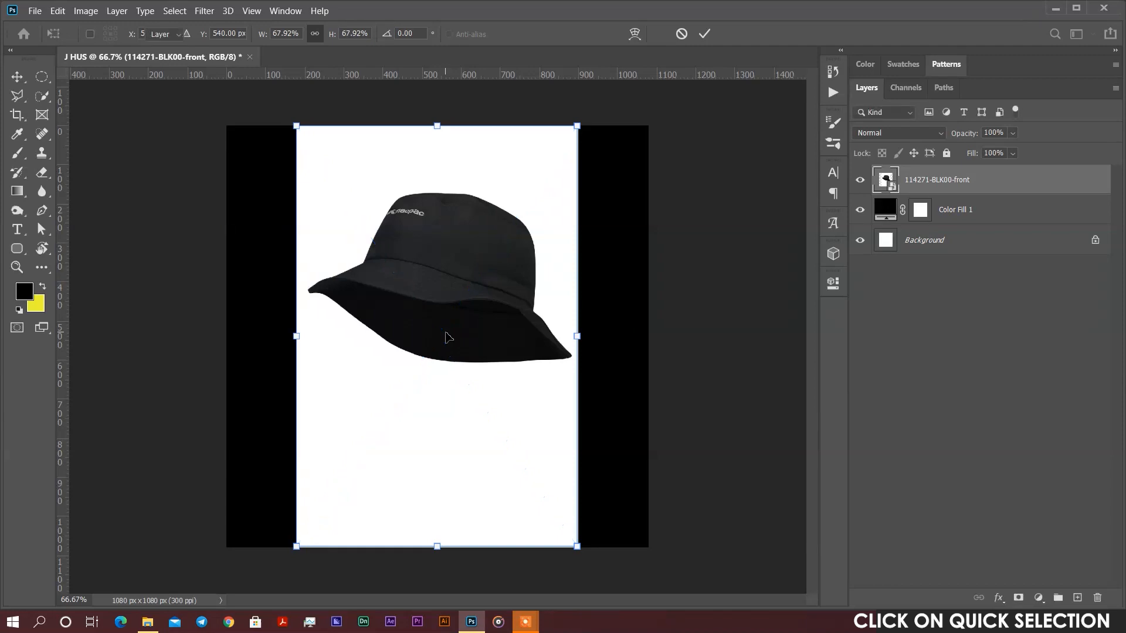
Mask out the hat's white background using a subject selection and slightly refine the mask's edge with Select and Mask.
left_click(42, 95)
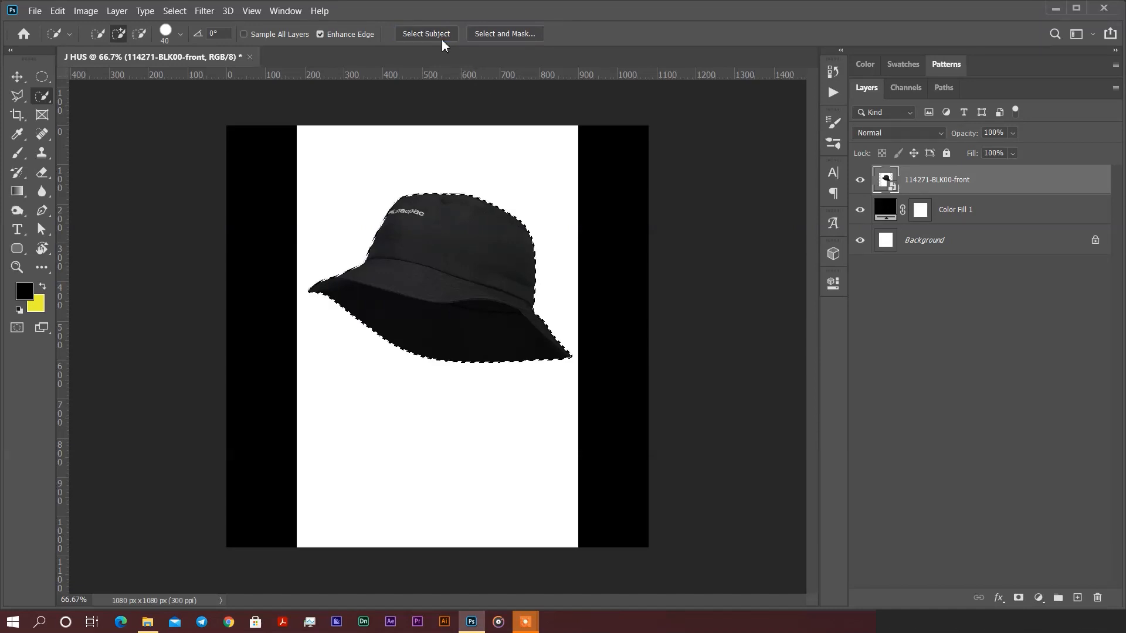
left_click(1018, 598)
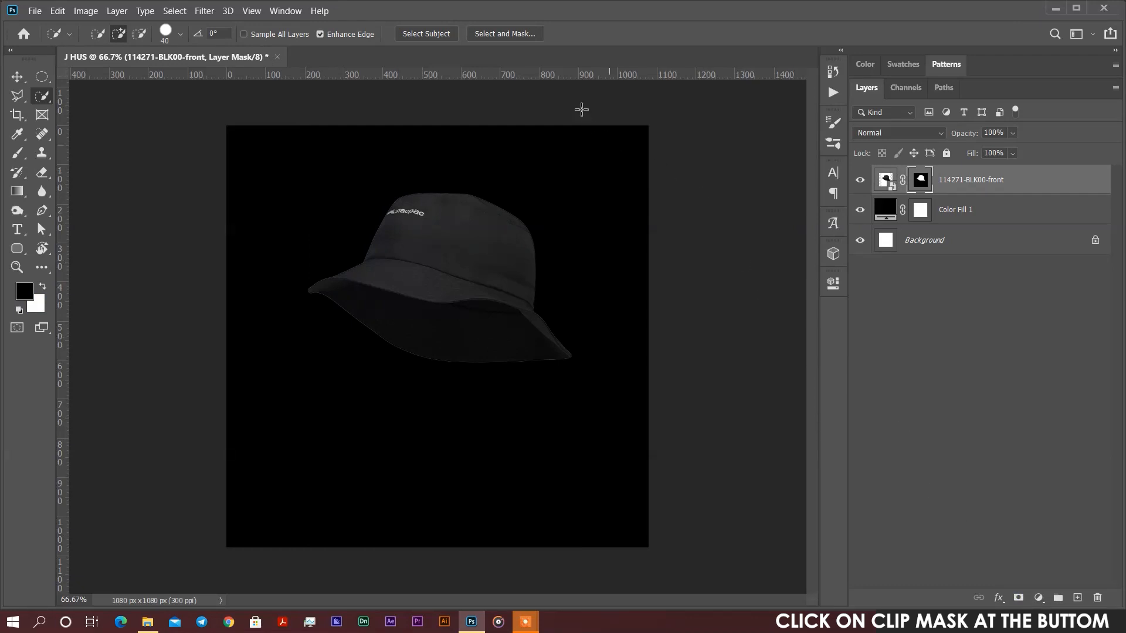
left_click(535, 34)
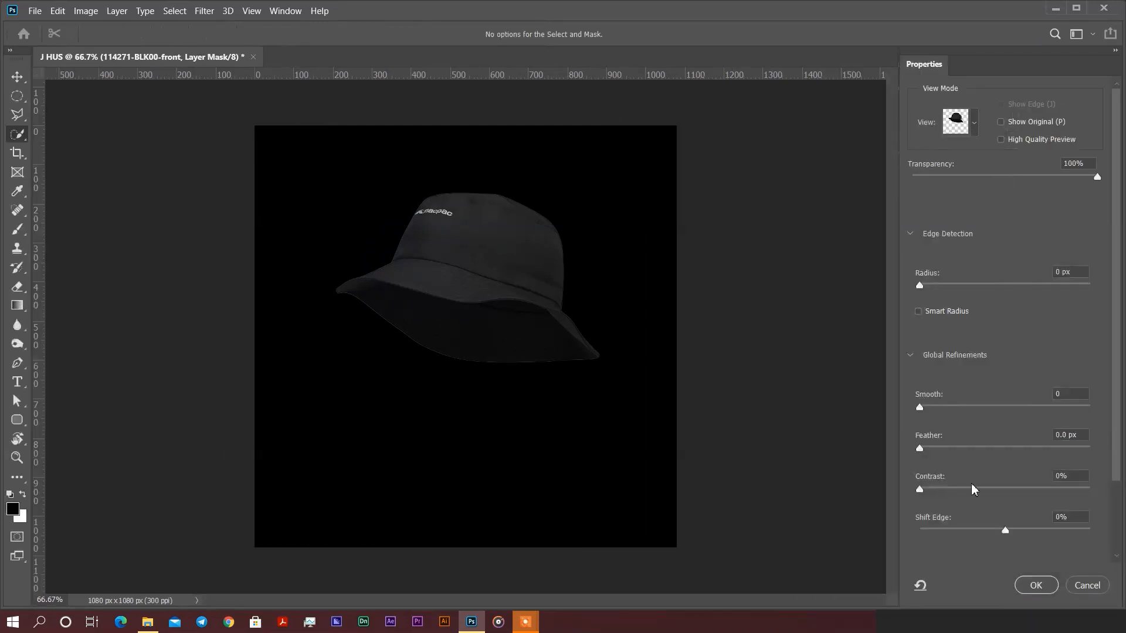
left_click_drag(997, 531, 1005, 533)
left_click(1036, 587)
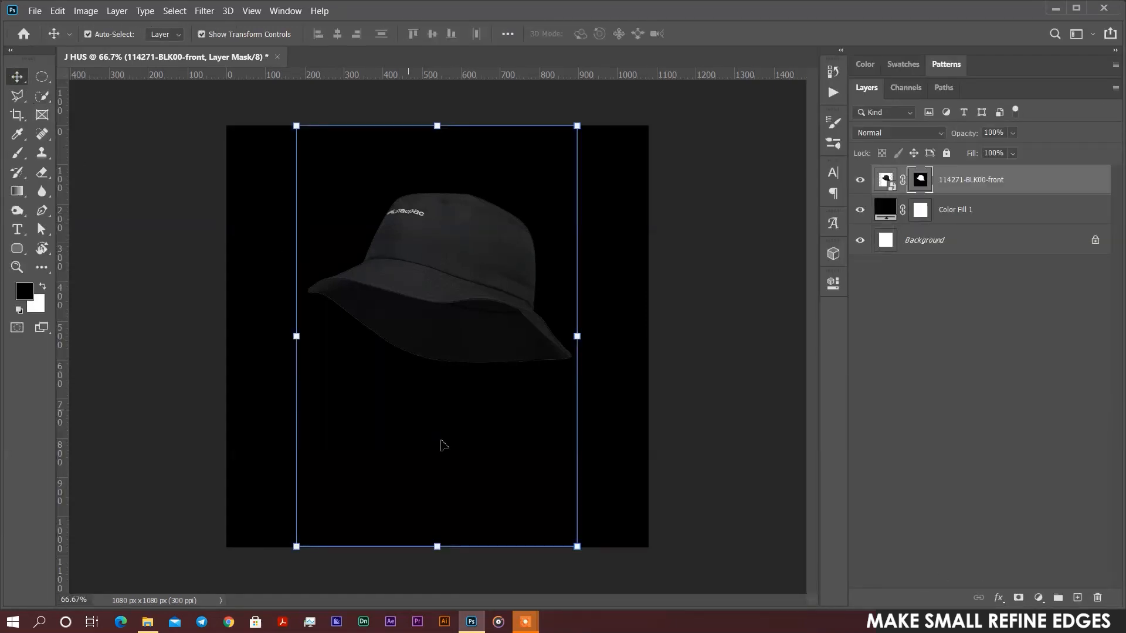
Convert the masked hat layer to a smart object and scale the hat down in the upper middle of the canvas.
right_click(951, 179)
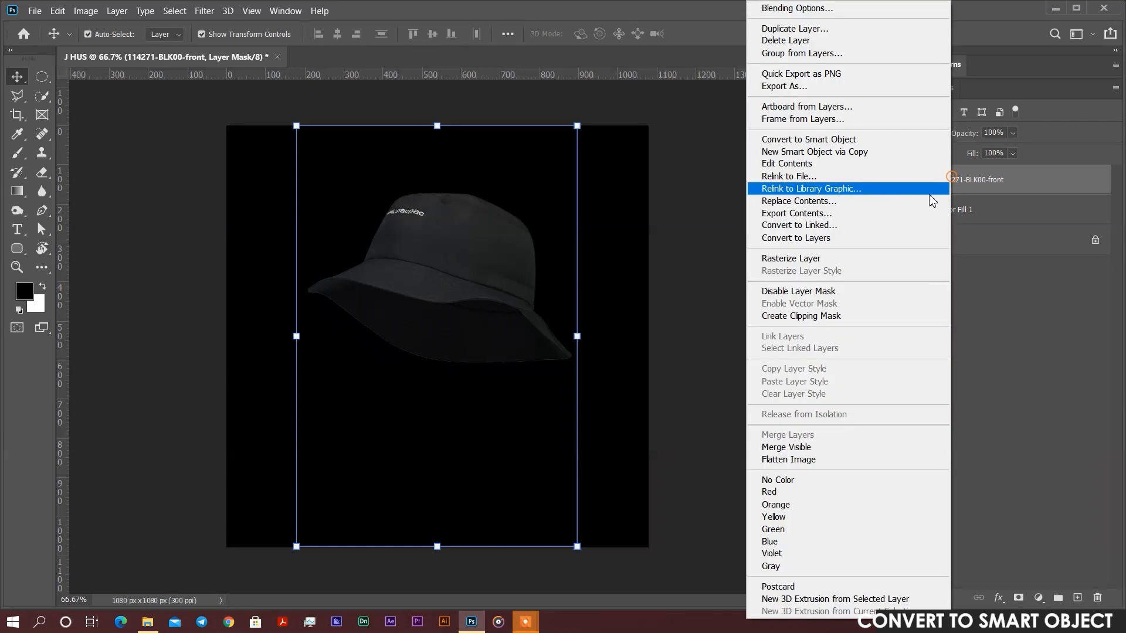
left_click(833, 139)
left_click_drag(439, 363, 444, 323)
left_click(649, 294)
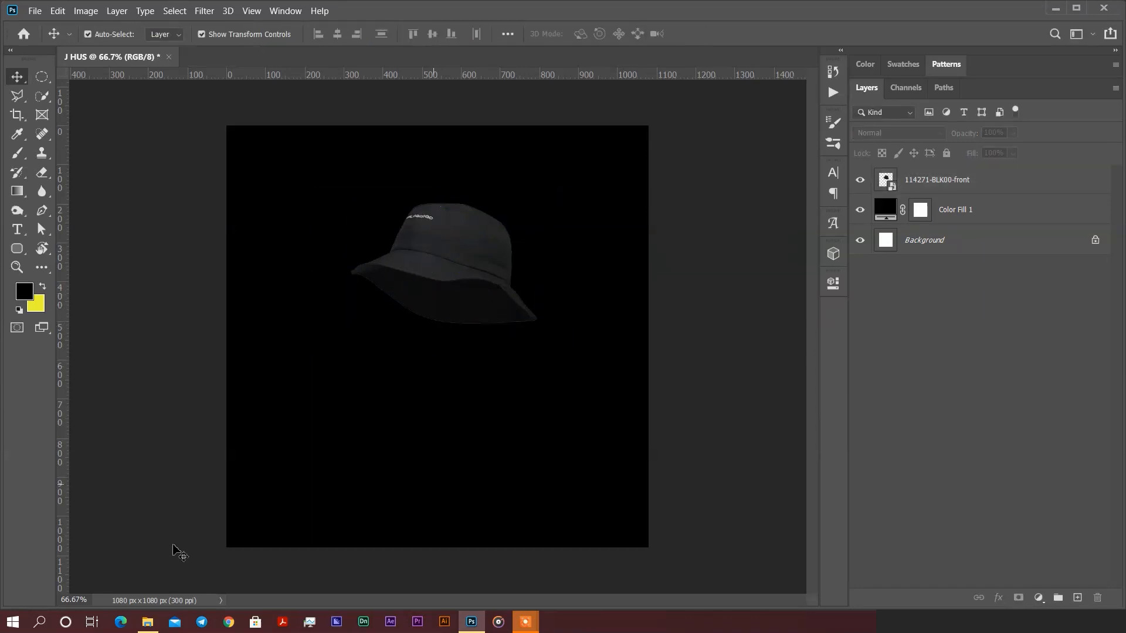
Place the flying-money image PngItem_224950 from the __MACOSX folder in Elementz into the document.
left_click(147, 622)
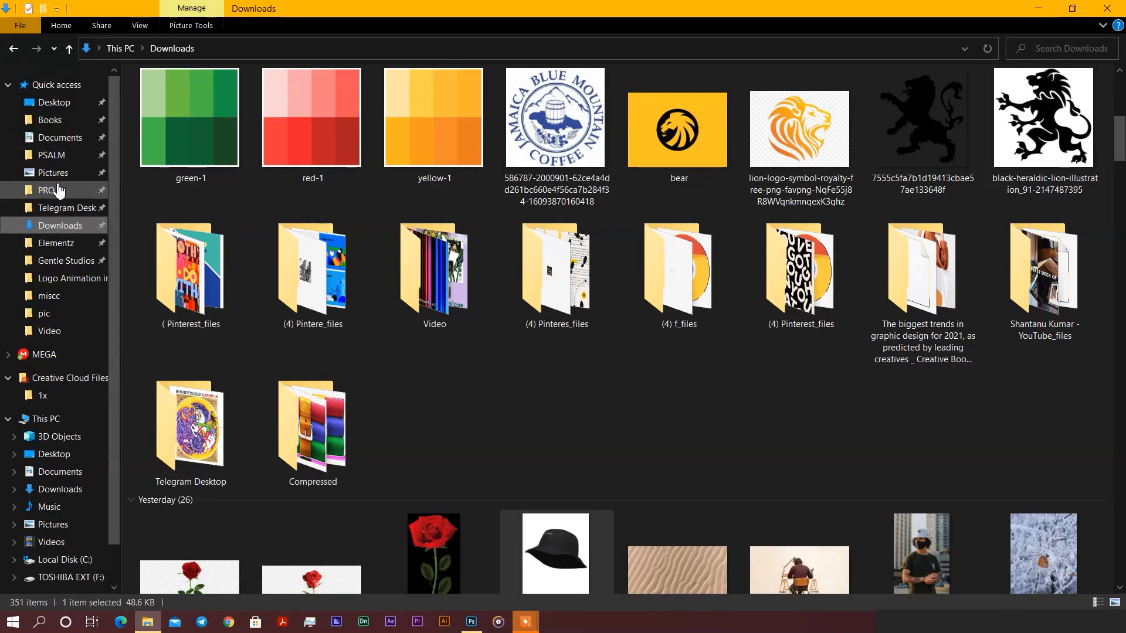
left_click(56, 243)
left_click(179, 148)
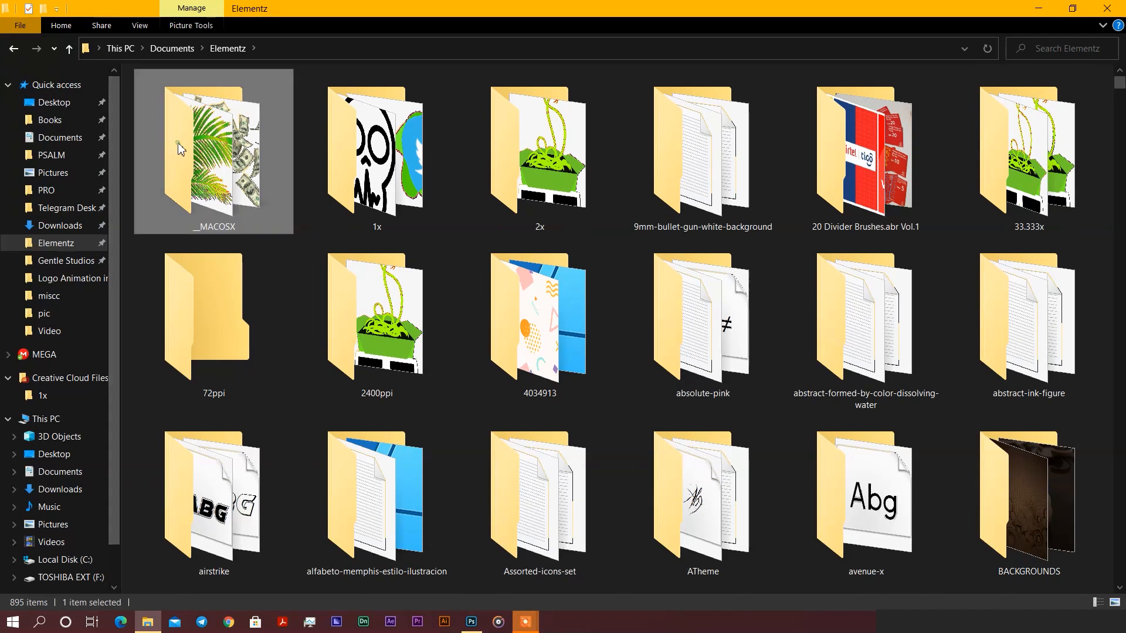
double_click(178, 148)
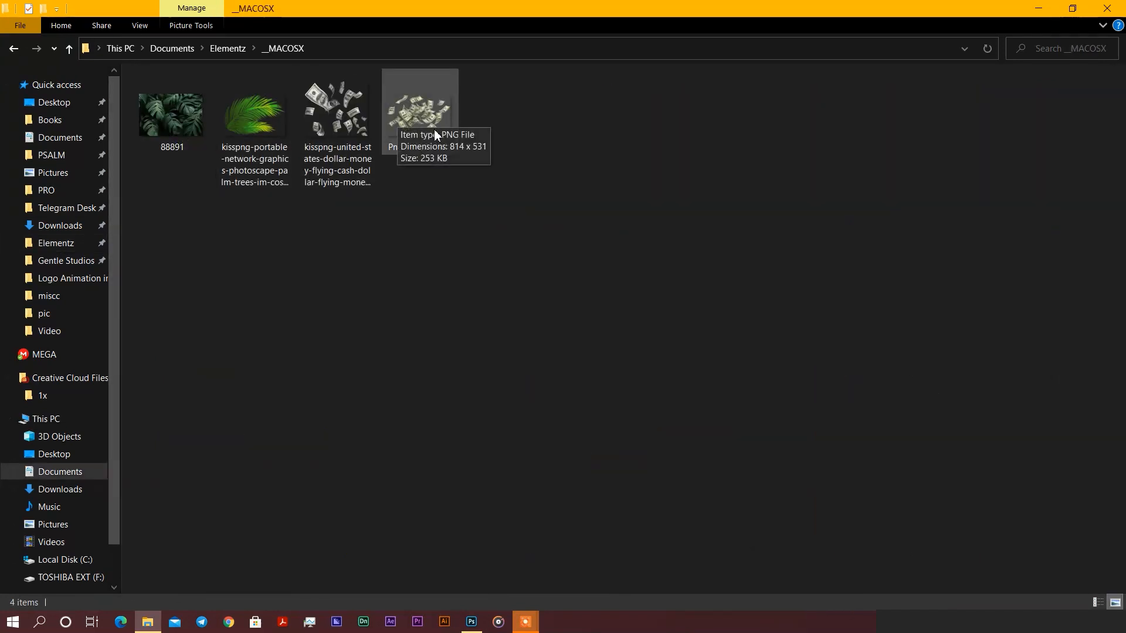
left_click_drag(426, 120, 458, 350)
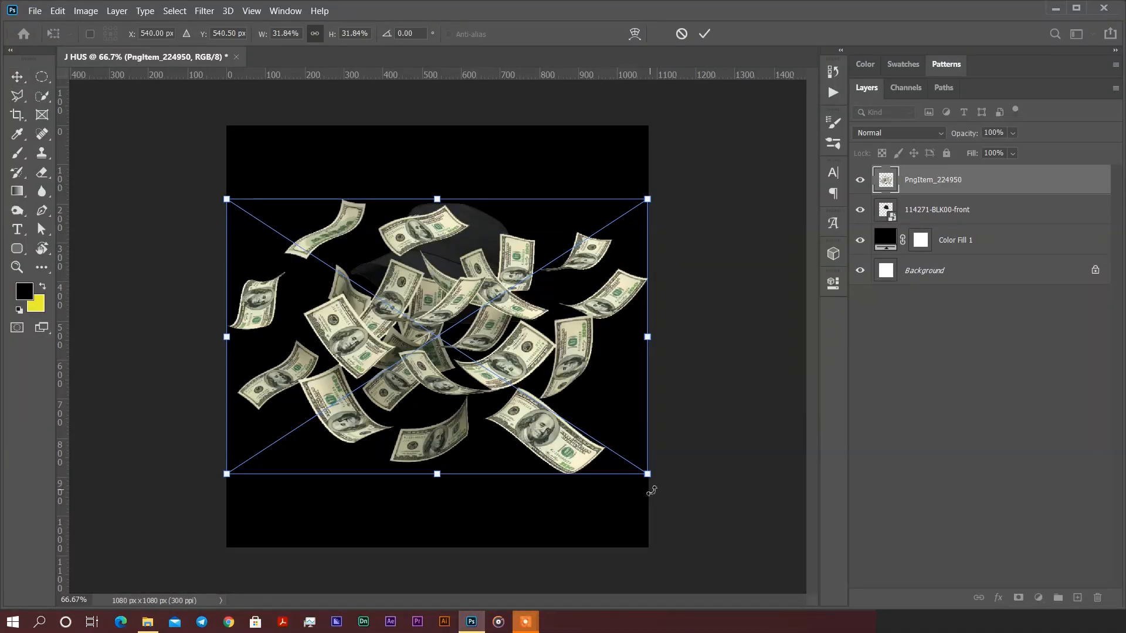
Rotate the money image about 90°, scale it to about 24%, and position it over the hat.
left_click_drag(652, 490, 344, 478)
left_click_drag(437, 547, 441, 388)
left_click_drag(439, 297, 439, 363)
left_click_drag(538, 348, 541, 346)
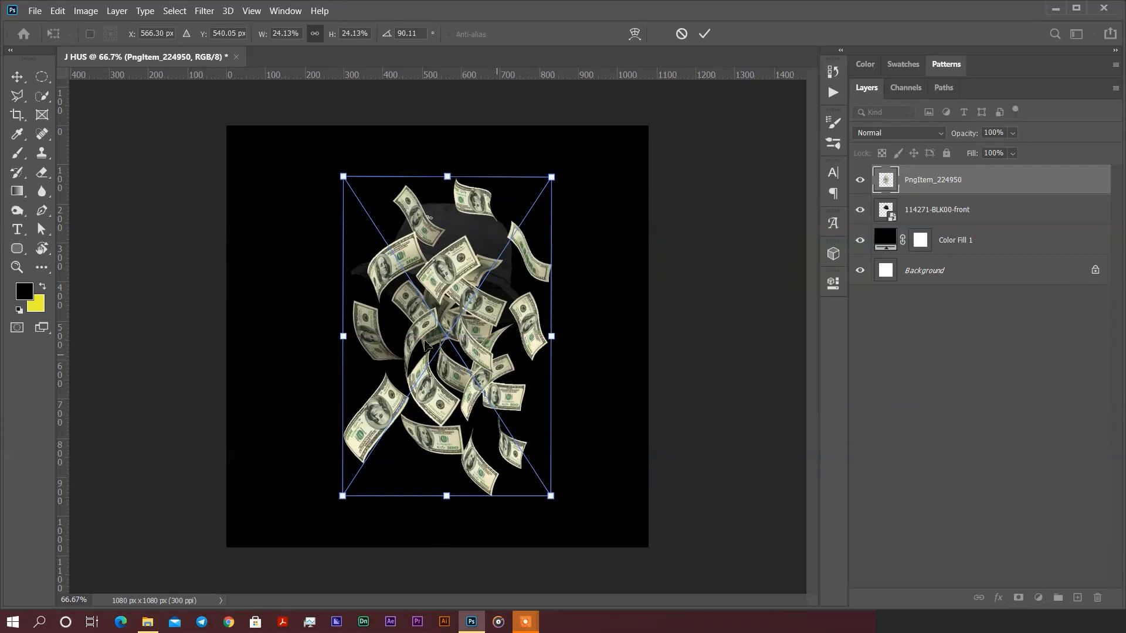
left_click_drag(405, 343, 393, 332)
key("Return")
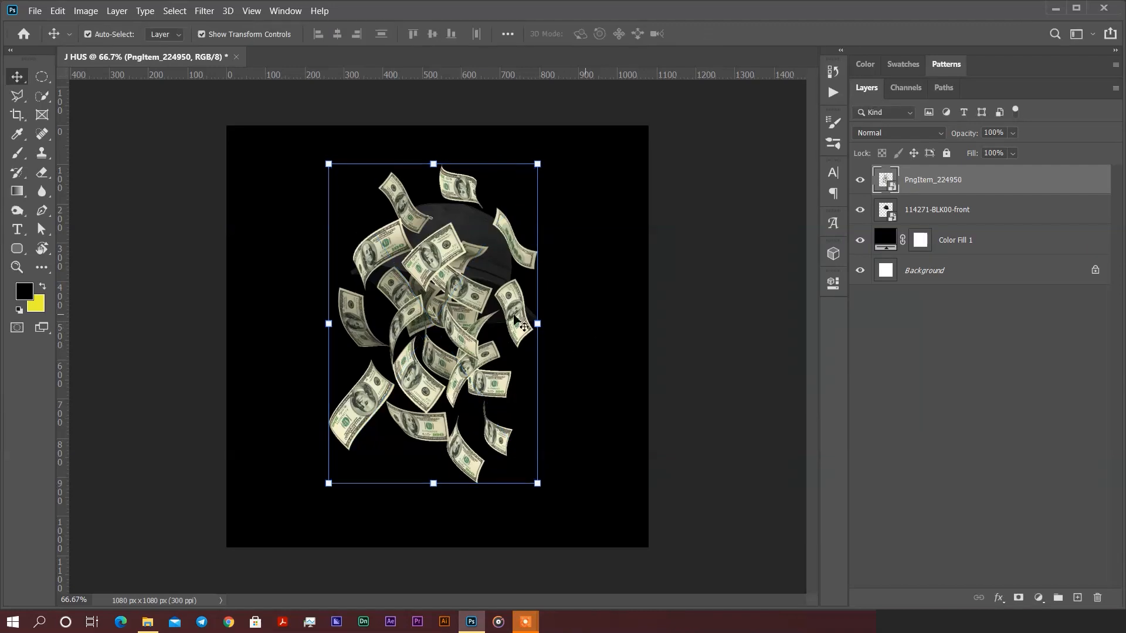
Set the money layer's opacity to 28% and add a layer mask to it.
left_click_drag(967, 138, 915, 152)
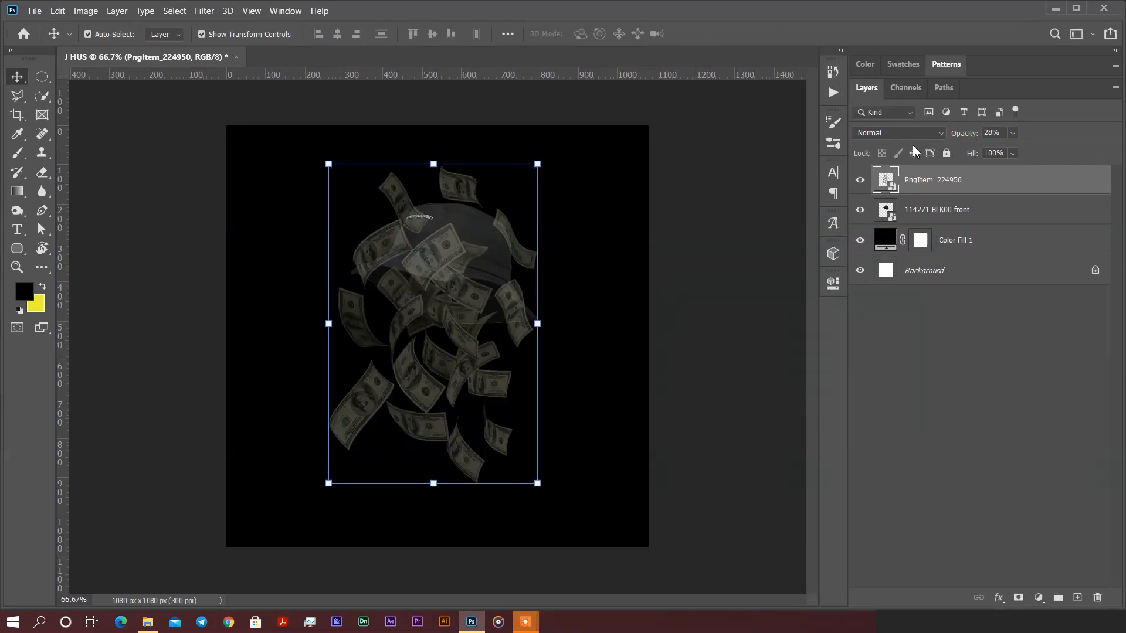
left_click(1020, 598)
Hide the money layer and trace the hat's front brim edge with the Pen tool, from the right tip towards the left tip.
scroll(466, 328, "up", 5)
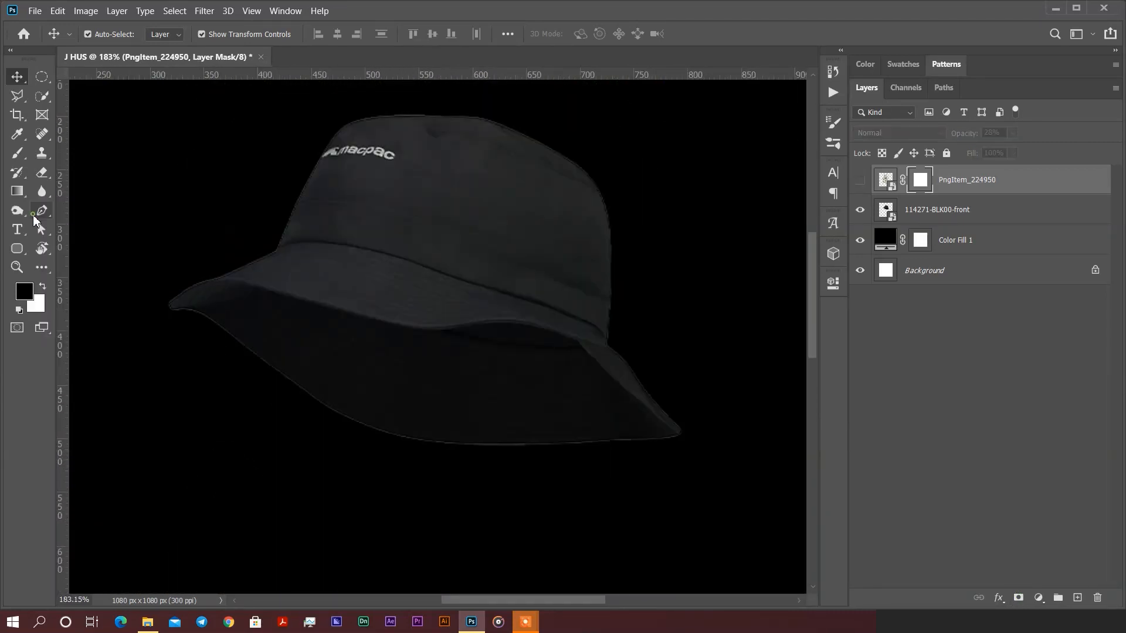
left_click(41, 210)
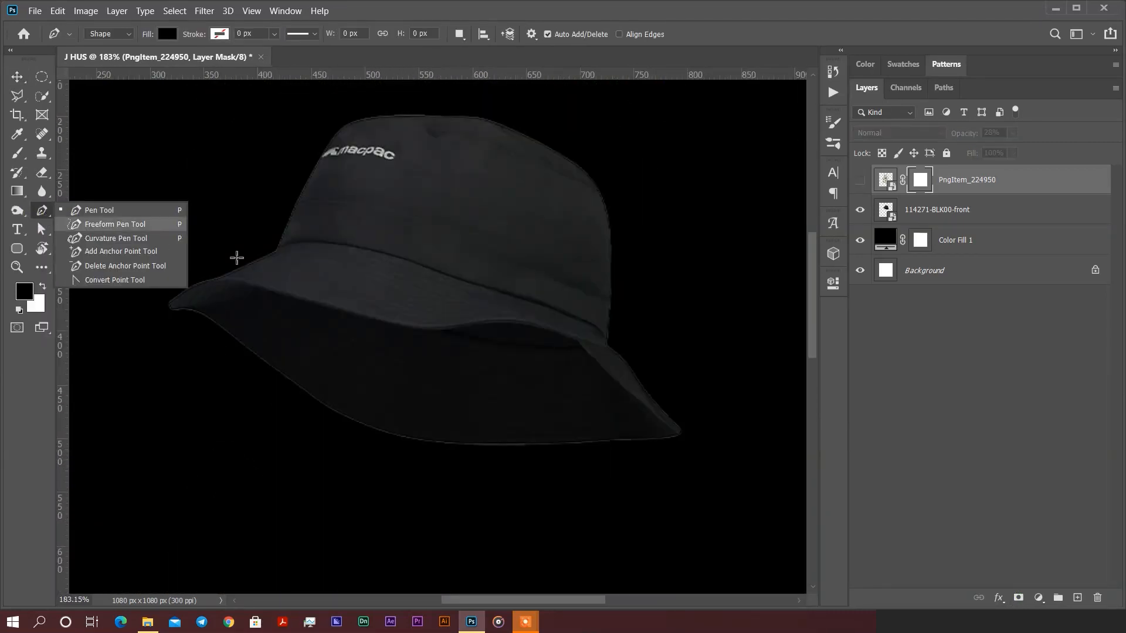
left_click(681, 435)
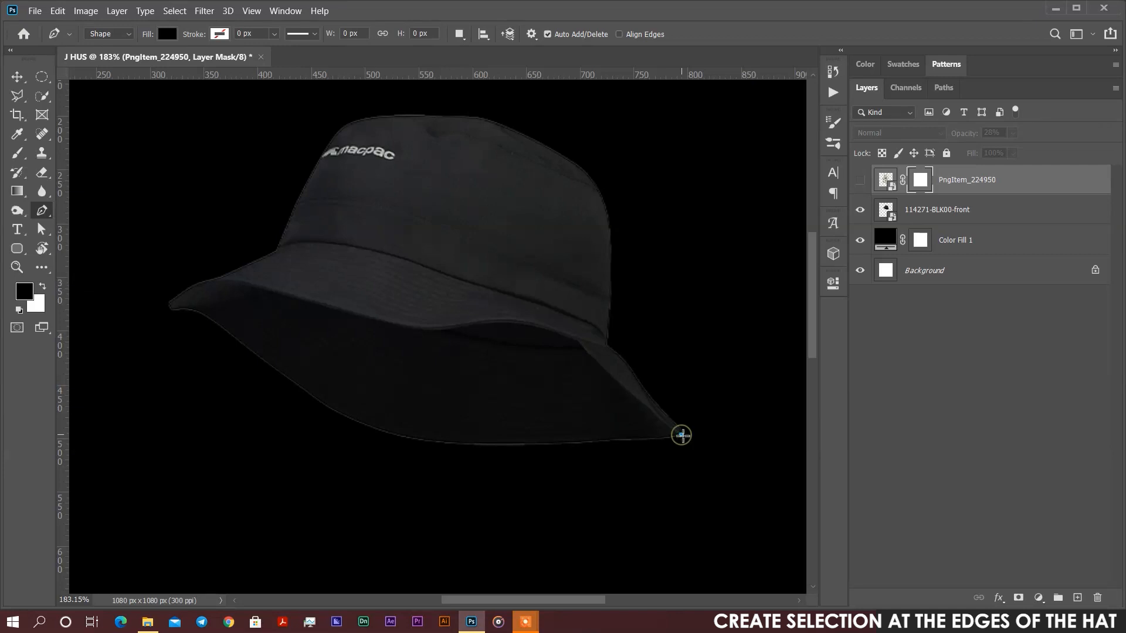
left_click_drag(633, 372, 626, 359)
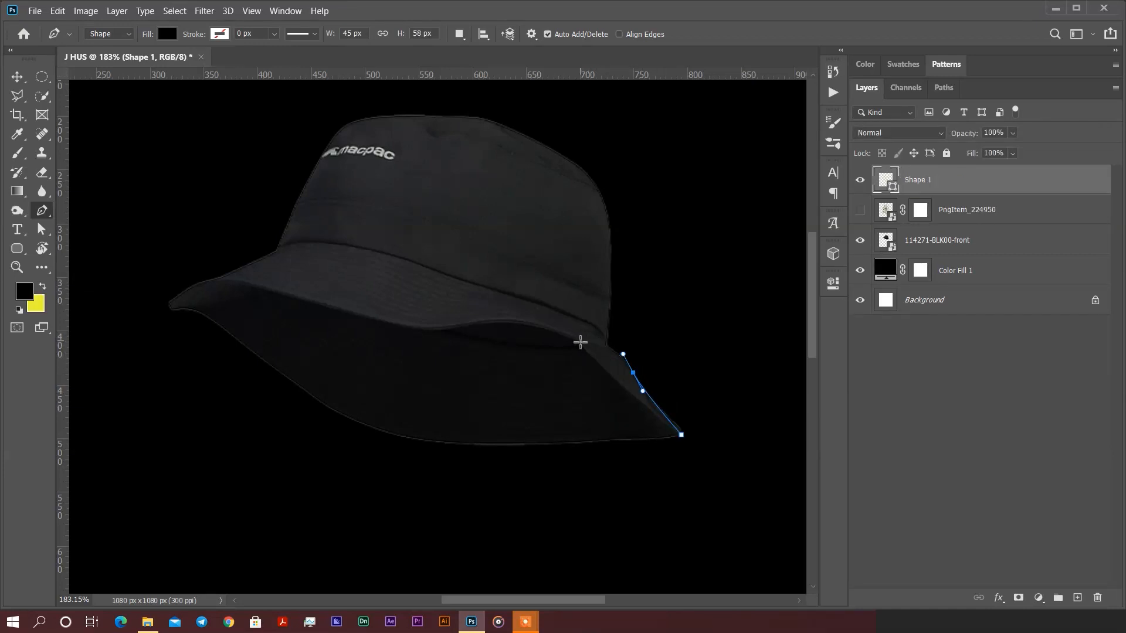
left_click_drag(574, 339, 501, 321)
left_click_drag(434, 330, 412, 325)
left_click_drag(281, 289, 178, 288)
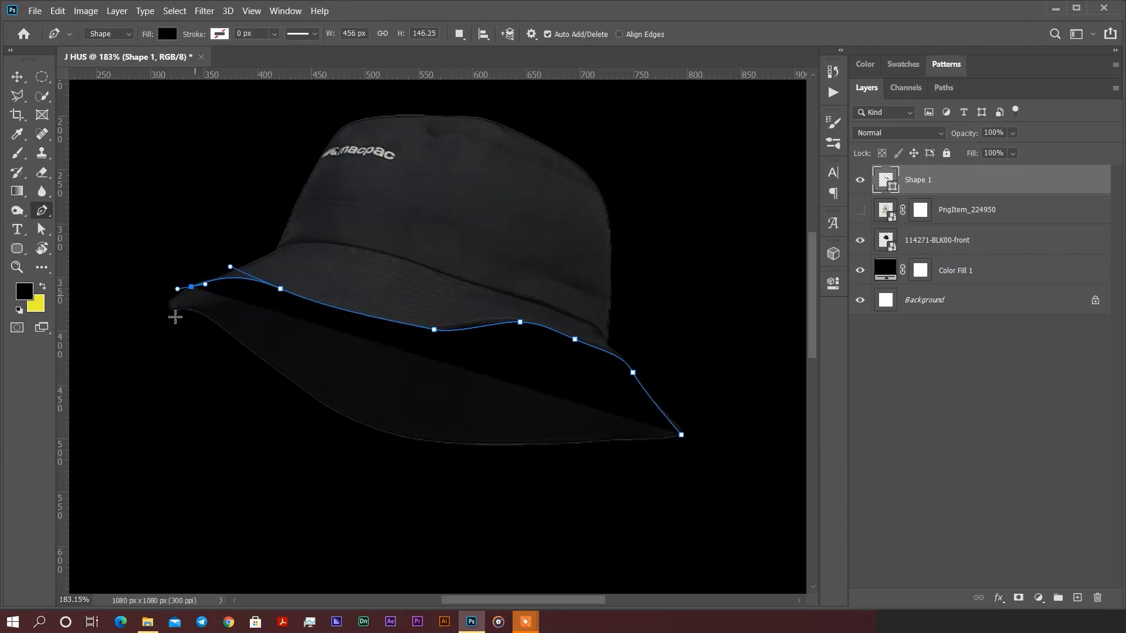
Remove the shape's fill and close the path loosely around the hat's crown, from the left brim tip to the starting point.
left_click(167, 33)
left_click(69, 61)
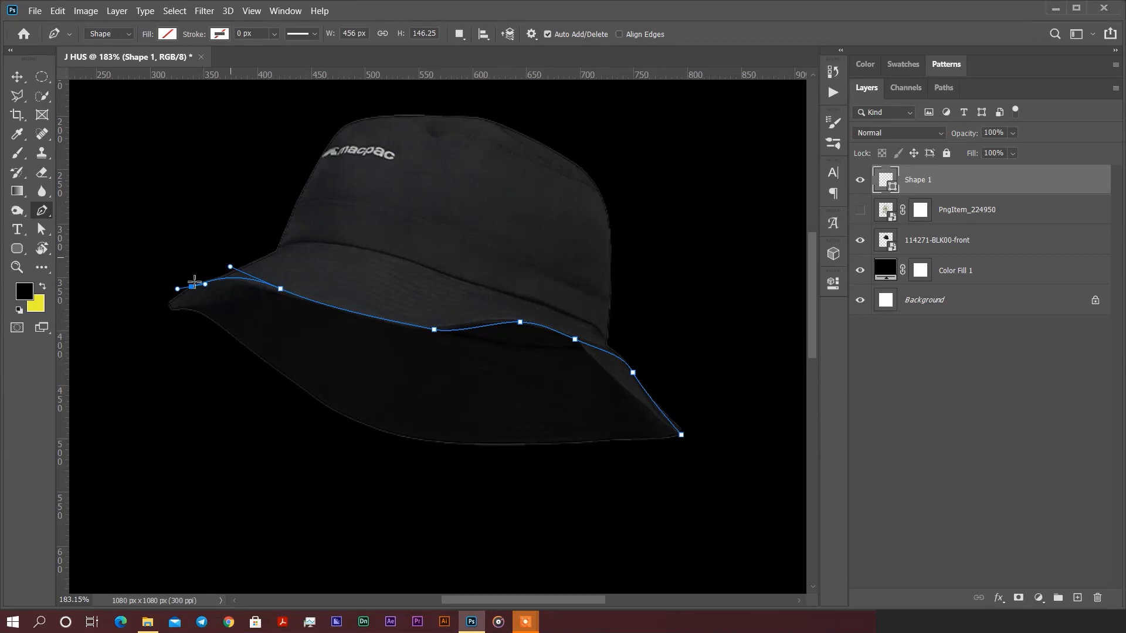
left_click(170, 305)
left_click_drag(172, 224, 199, 138)
left_click_drag(200, 131, 326, 73)
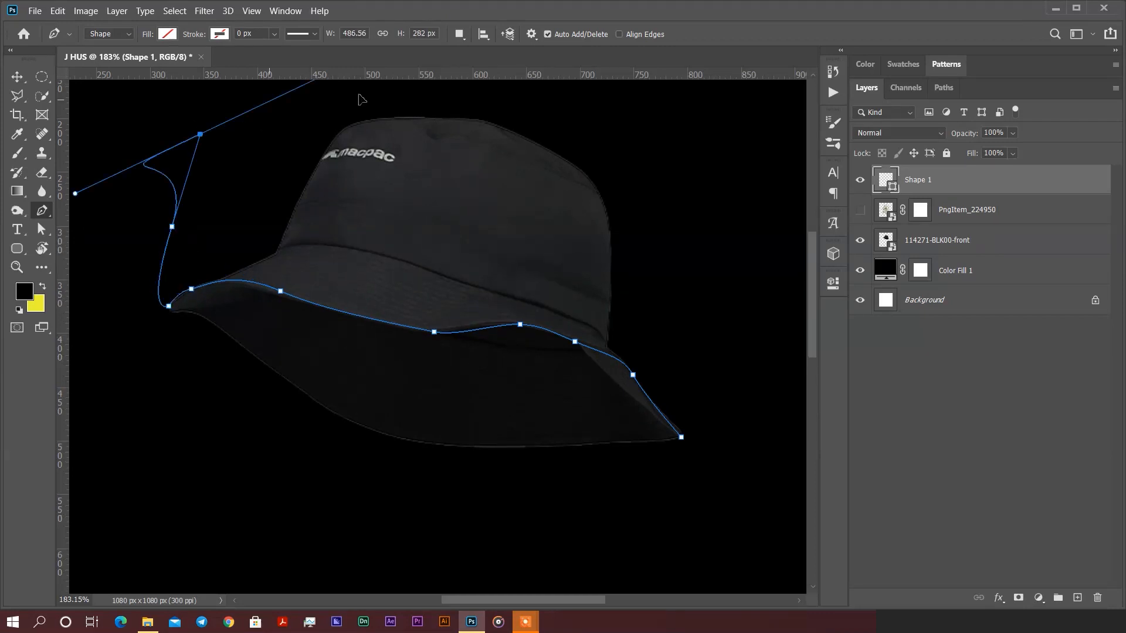
scroll(360, 98, "up", 5)
left_click(434, 101)
left_click_drag(581, 107, 690, 293)
left_click(684, 172)
left_click(694, 323)
left_click(706, 413)
left_click(680, 495)
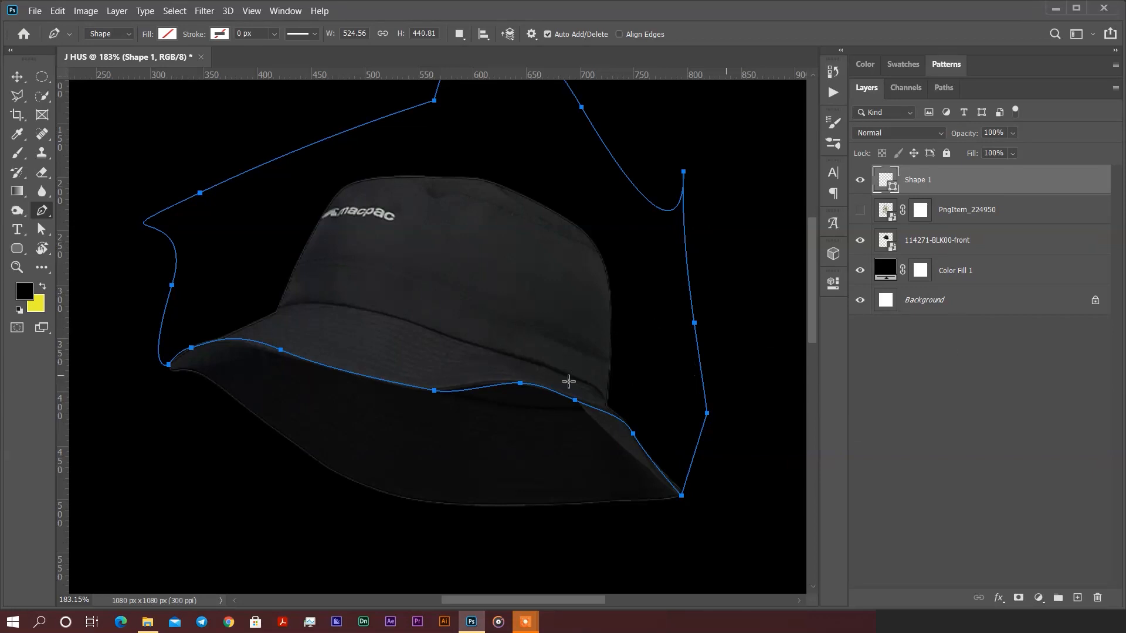
Adjust the path's anchors at the hat's left brim tip with the Direct Selection Tool so they follow the edge.
left_click(42, 228)
scroll(164, 378, "up", 13)
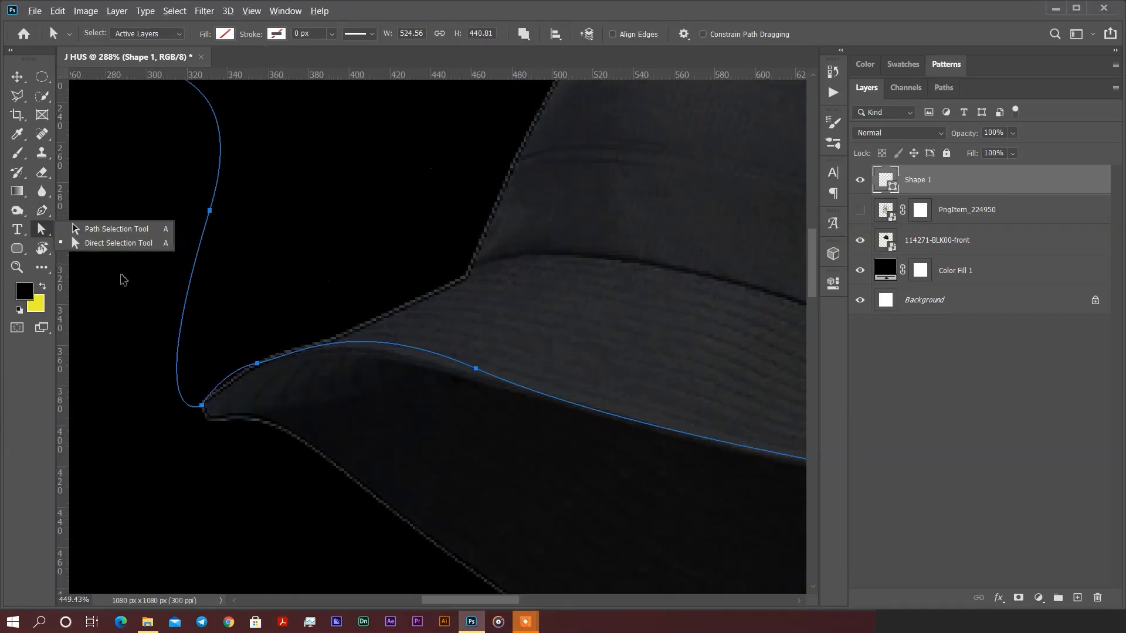
left_click_drag(338, 419, 344, 415)
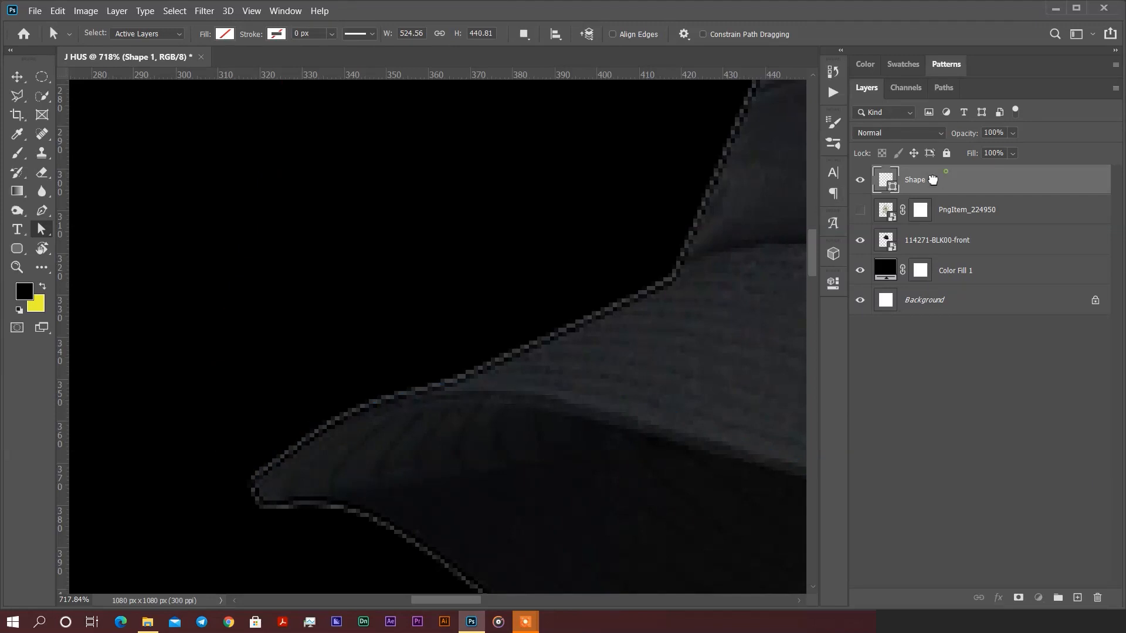
left_click(292, 427)
left_click_drag(298, 434, 301, 435)
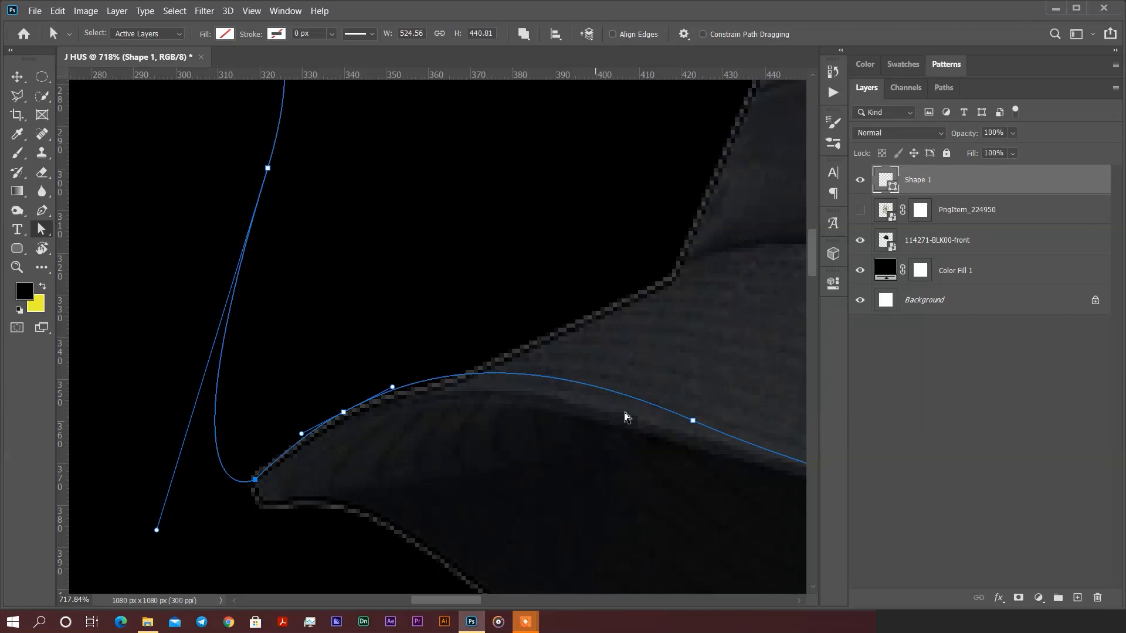
Move the path anchor on the left part of the hat's front brim down onto the edge and adjust its direction handle.
left_click_drag(693, 424, 696, 444)
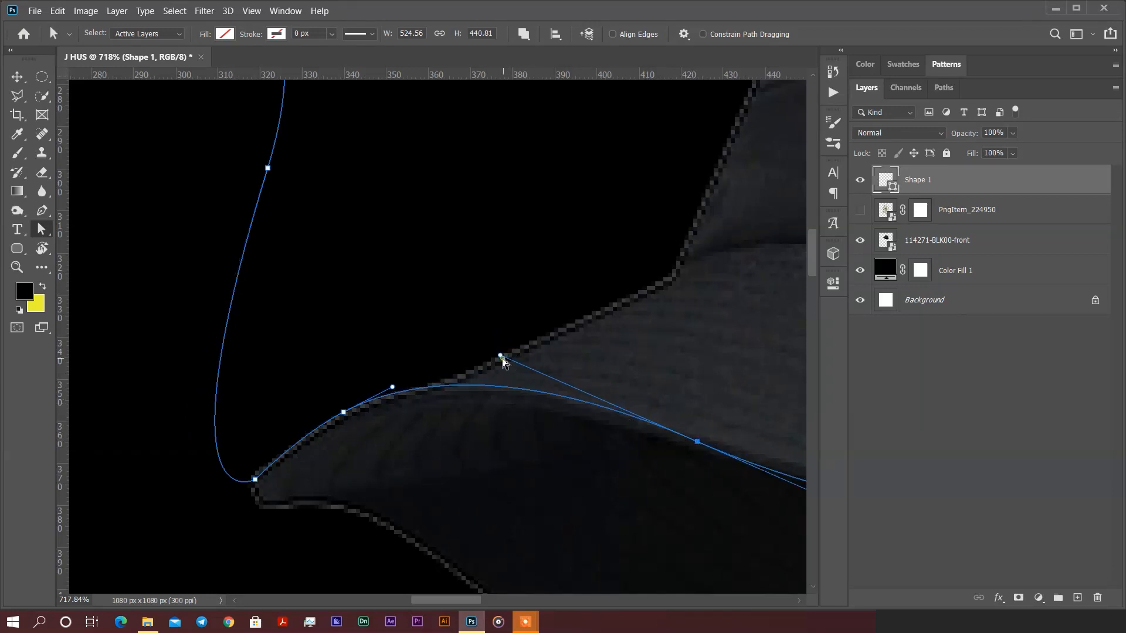
left_click_drag(512, 381, 500, 358)
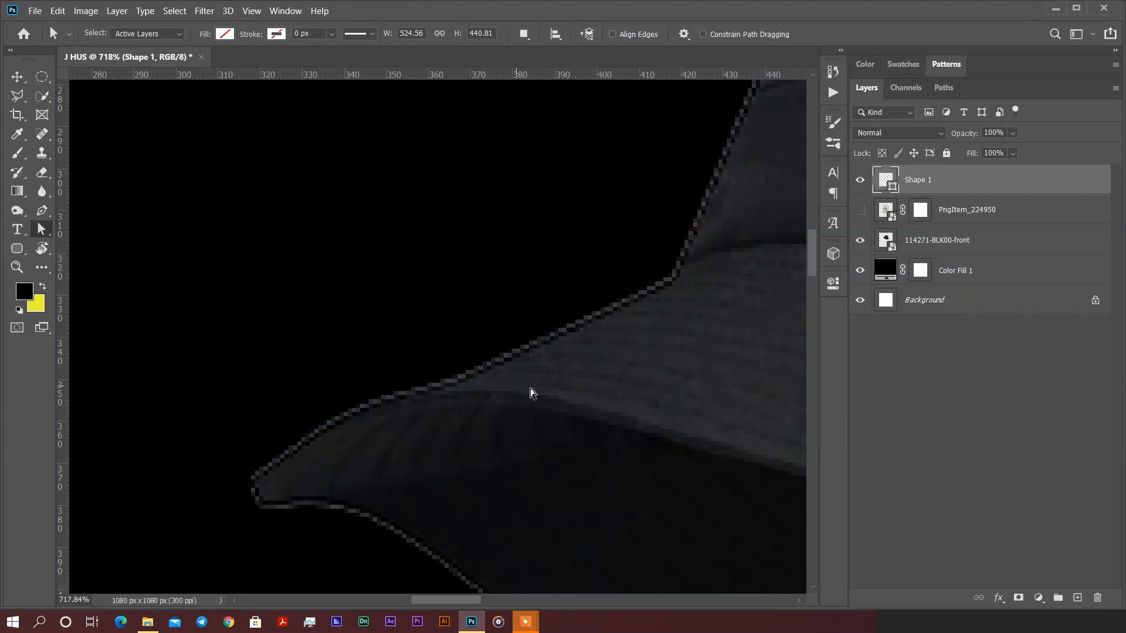
left_click(529, 392)
left_click_drag(501, 359, 514, 375)
Level the handles at the front brim's lowest point and fit the neighbouring anchor and curve to the brim's raised edge.
left_click_drag(453, 600, 509, 585)
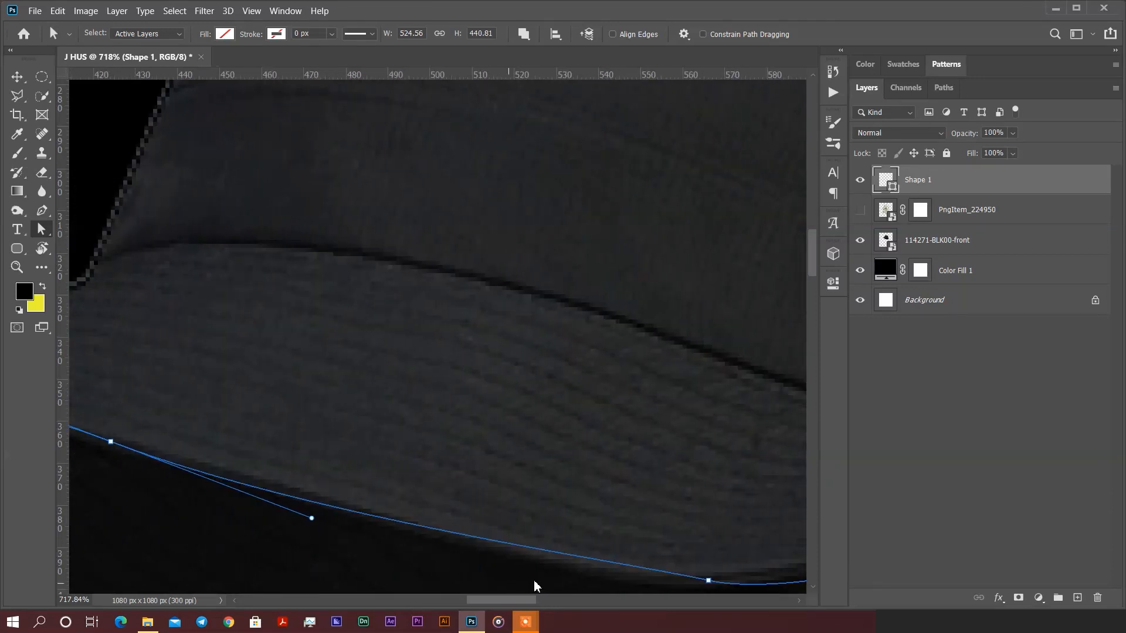
left_click(708, 581)
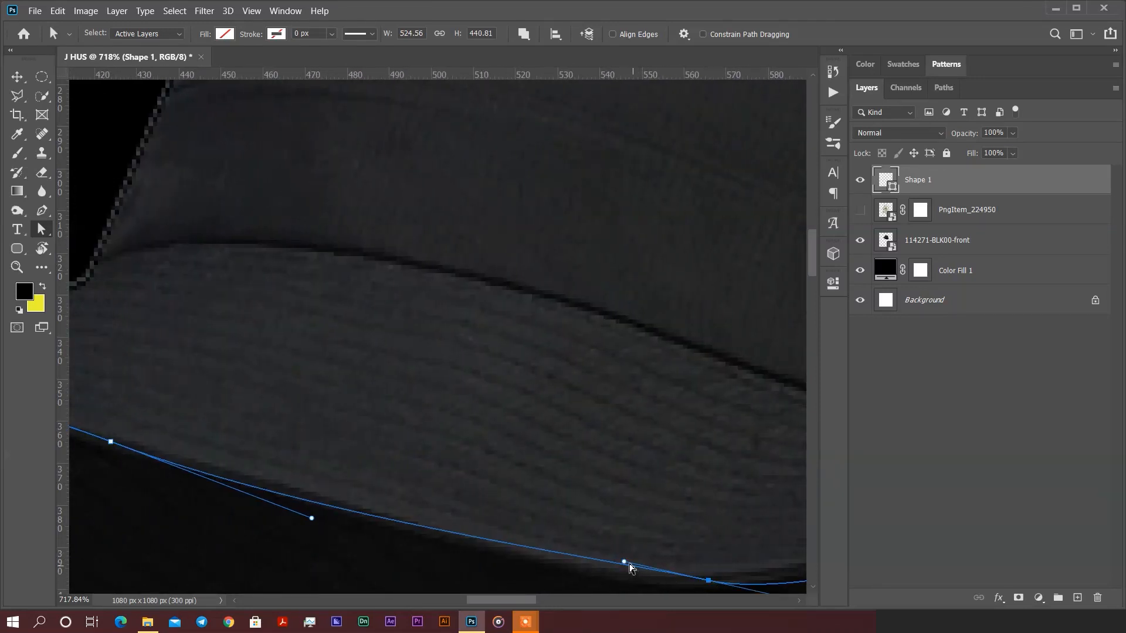
left_click_drag(624, 562, 624, 580)
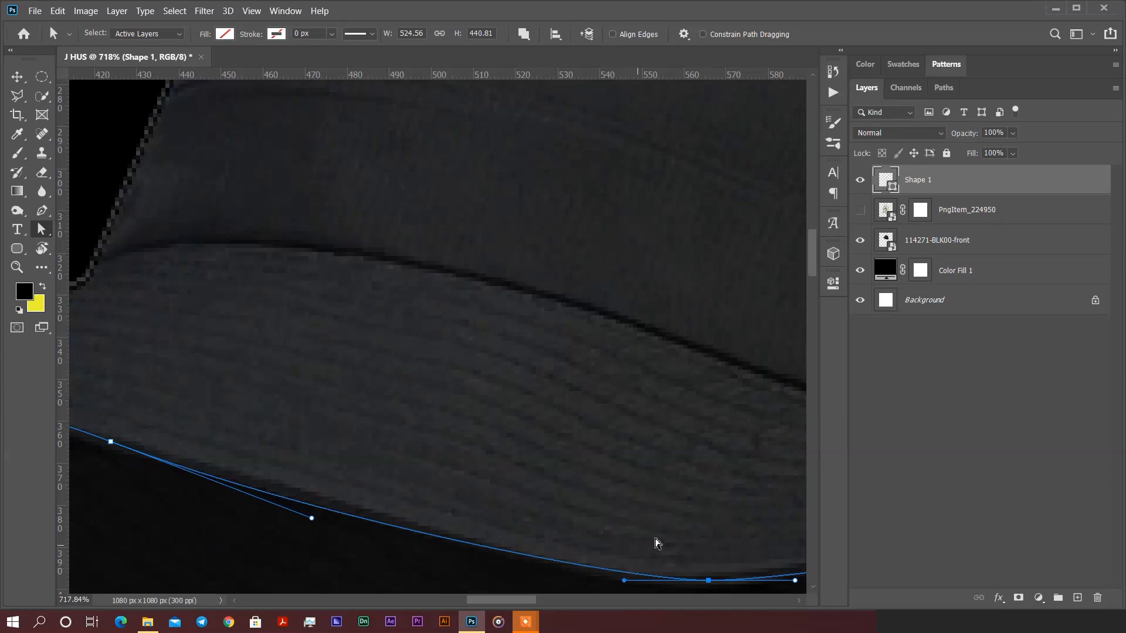
scroll(653, 540, "down", 3)
scroll(656, 517, "down", 1)
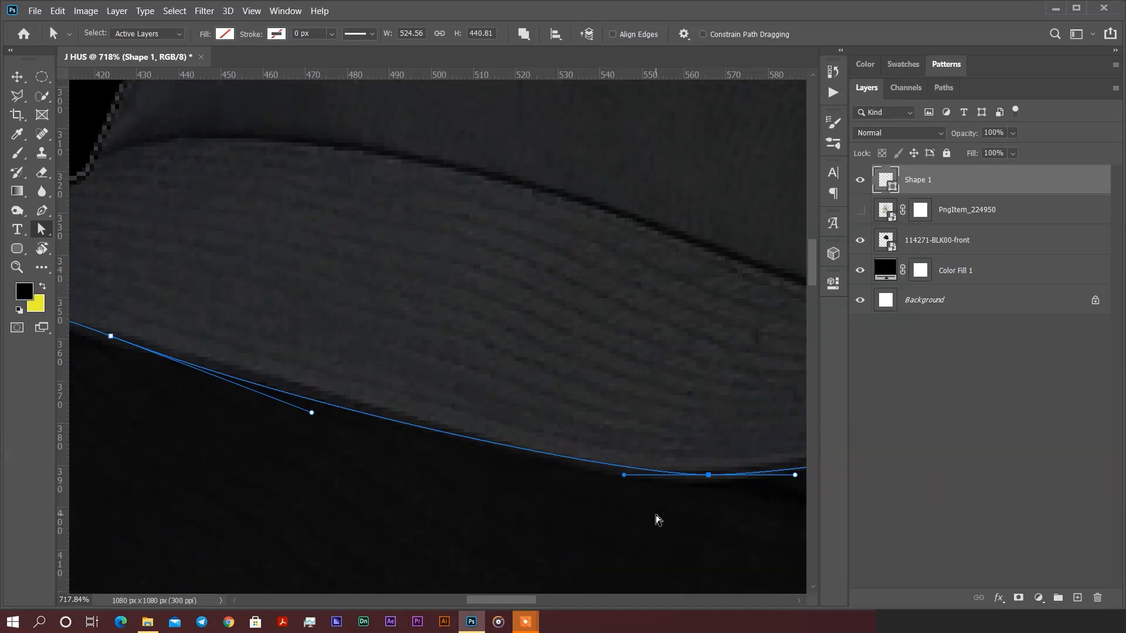
left_click_drag(500, 601, 561, 605)
left_click_drag(388, 445, 391, 462)
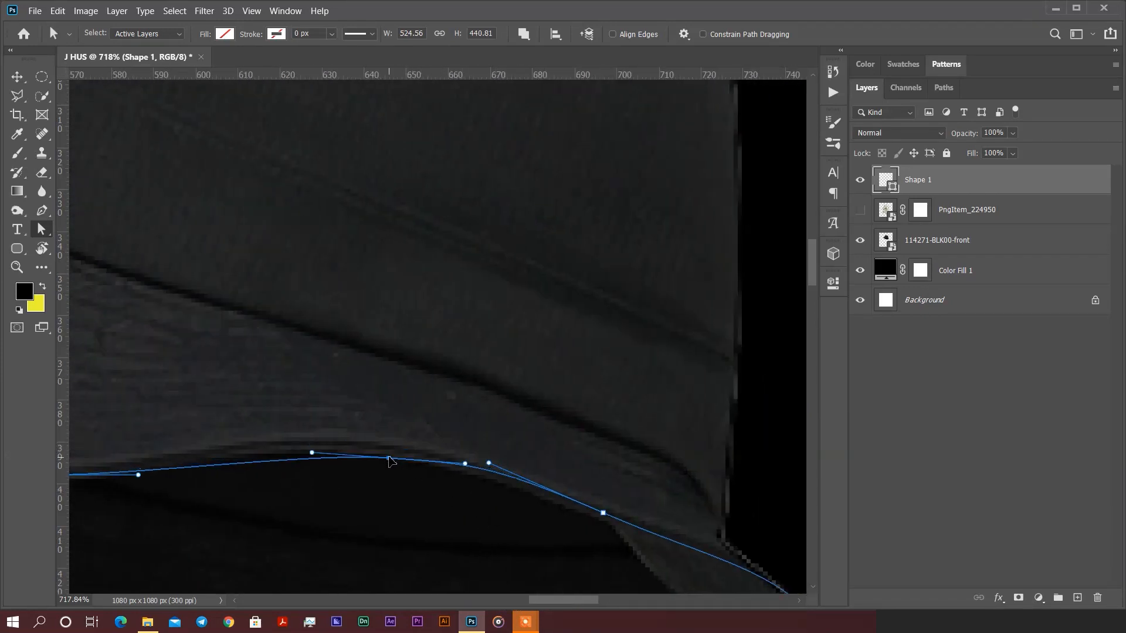
left_click_drag(311, 456, 293, 449)
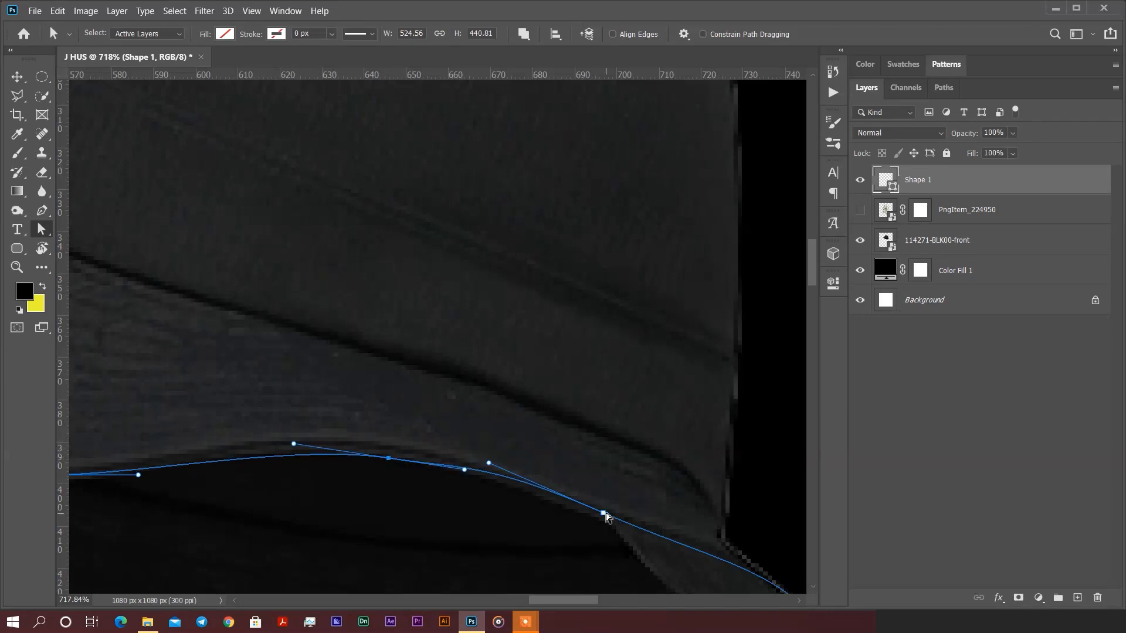
Reshape the path near the right brim tip by moving its anchors and handles so the curve follows the inner edge.
scroll(734, 483, "down", 5)
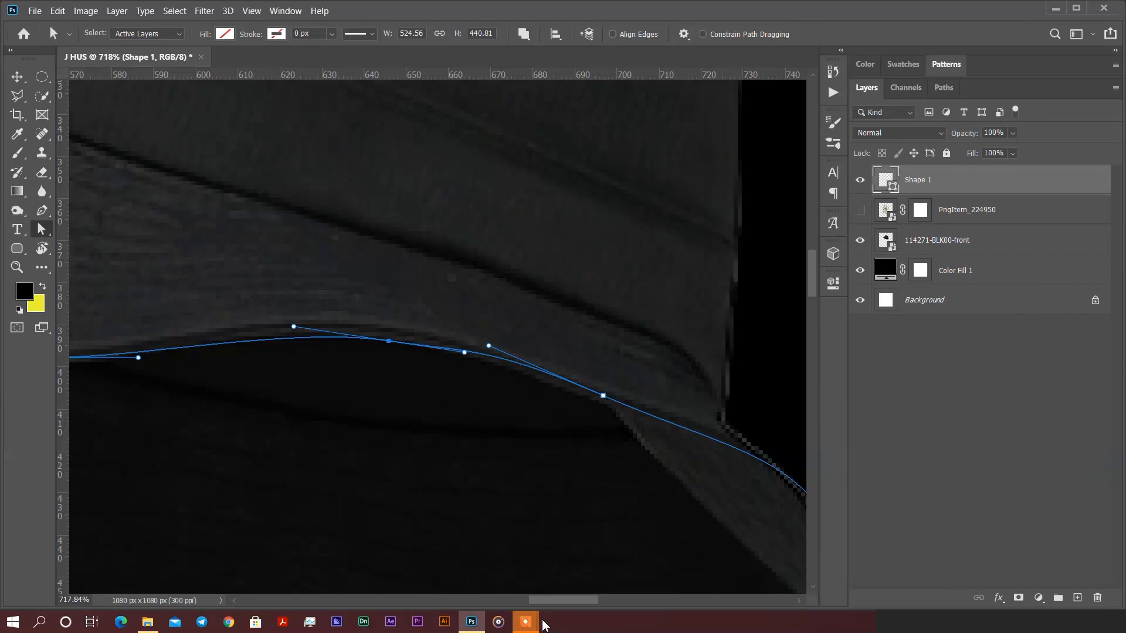
left_click_drag(571, 604, 599, 604)
scroll(563, 548, "down", 6)
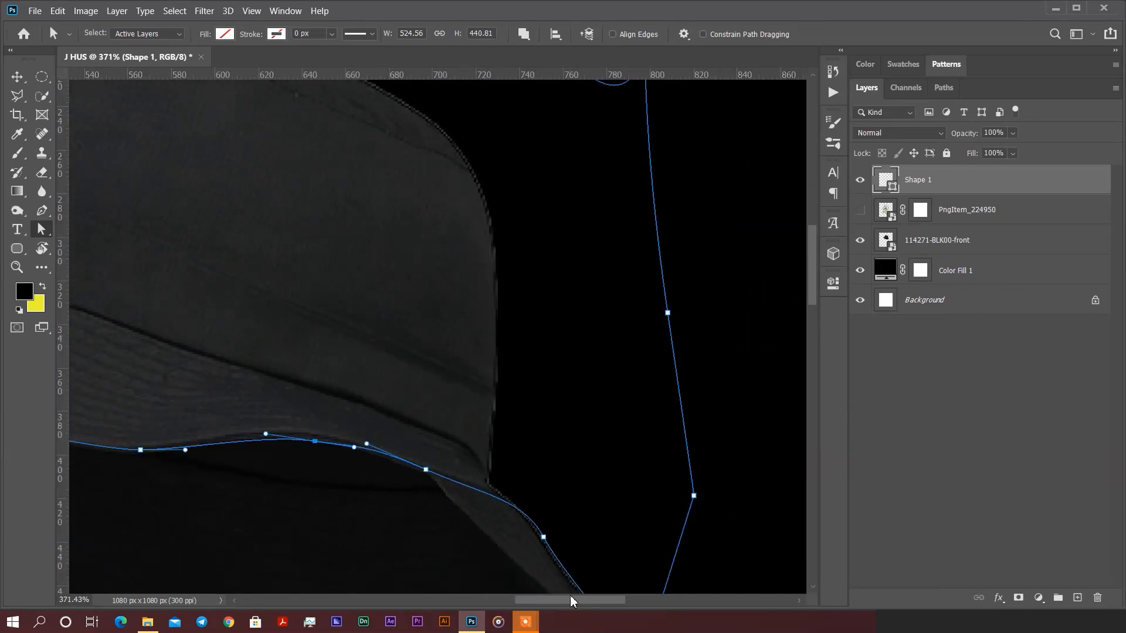
scroll(553, 545, "down", 3)
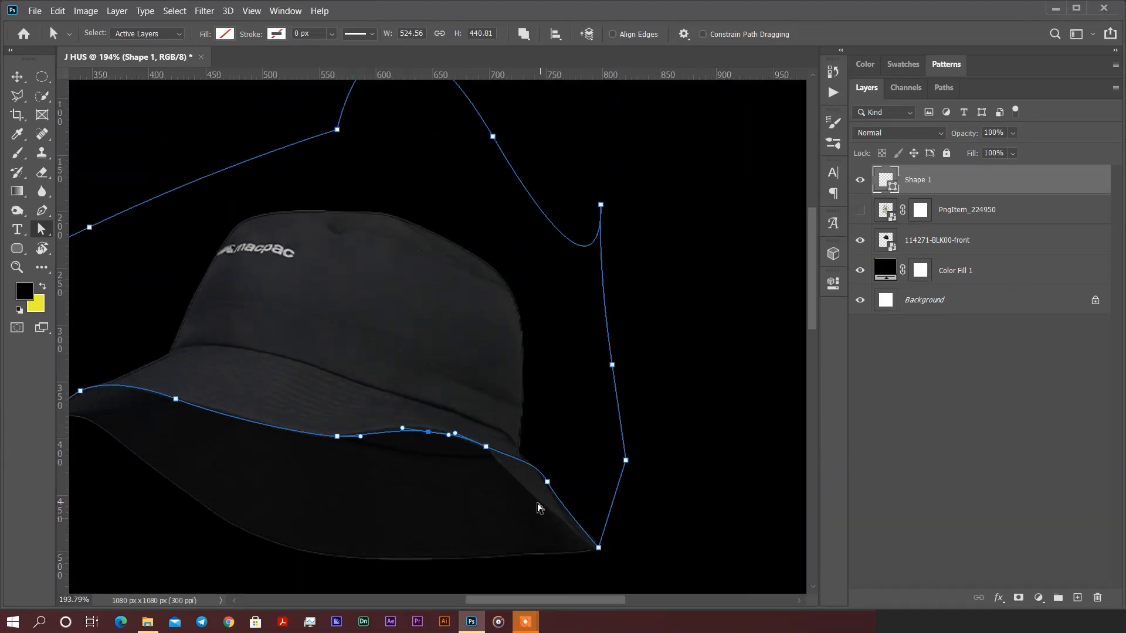
left_click_drag(547, 481, 549, 510)
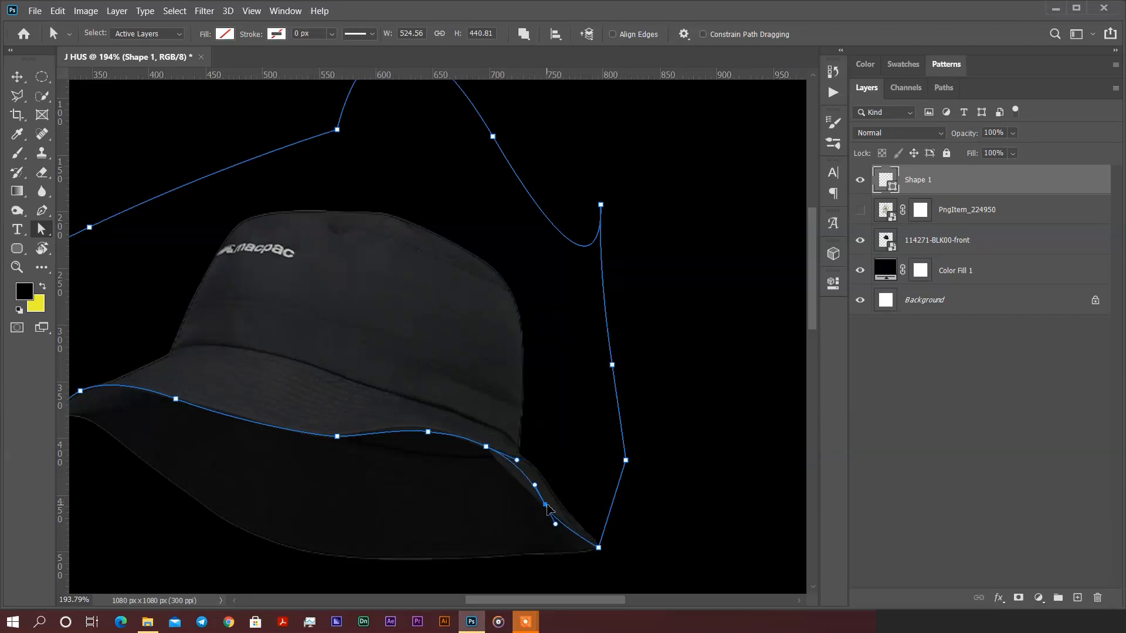
left_click_drag(517, 466, 525, 495)
right_click(518, 467)
left_click_drag(518, 466, 488, 455)
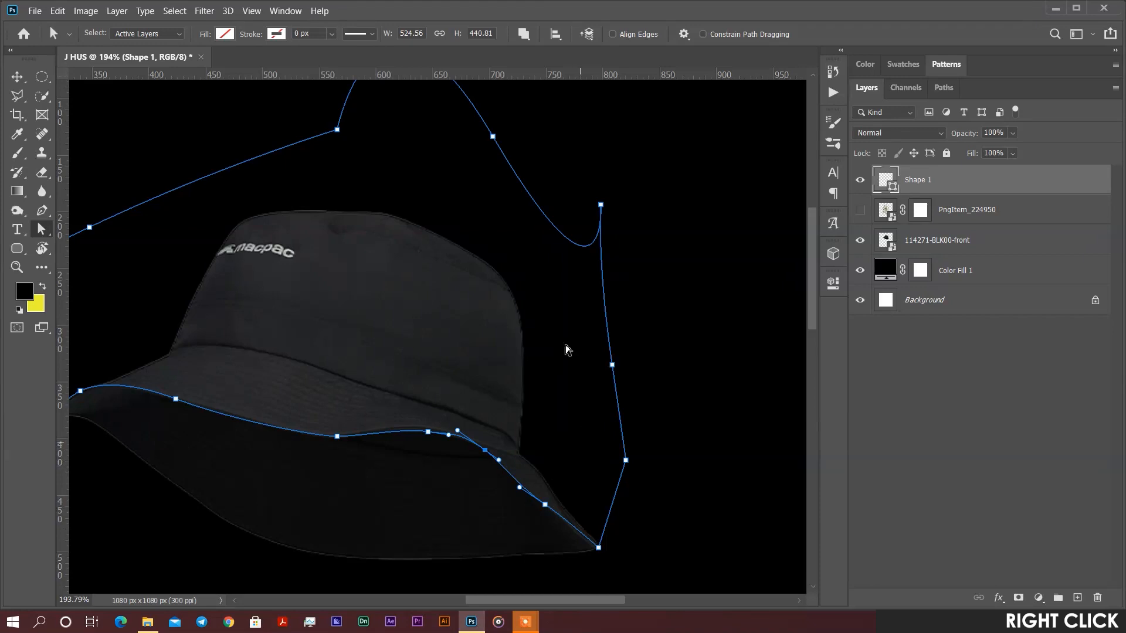
Make a selection from the closed path around the hat's crown.
right_click(583, 420)
left_click(611, 72)
left_click(647, 162)
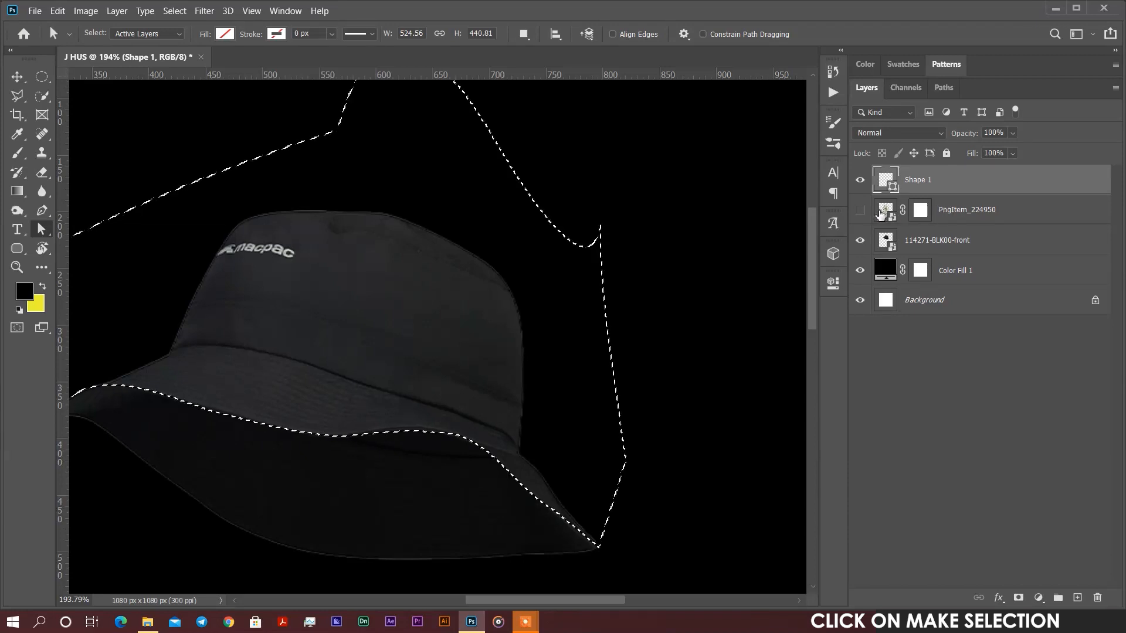
Show the money layer and paint black on its mask inside the selection with a 700 px soft brush at 0% hardness.
left_click(860, 210)
left_click(931, 211)
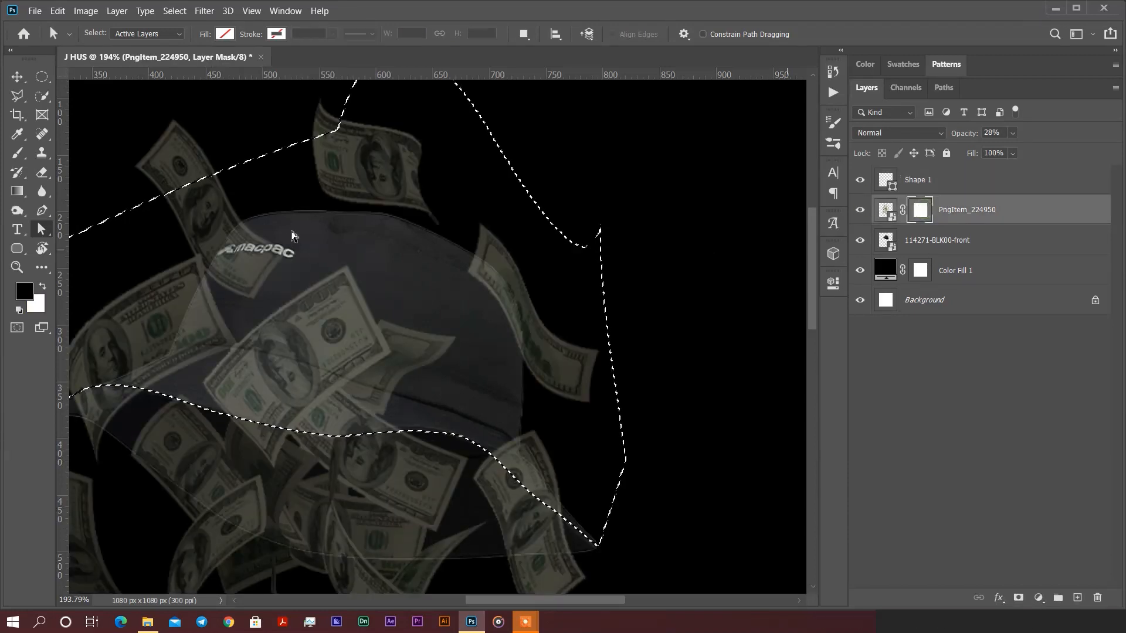
left_click(18, 151)
key("ctrl+0")
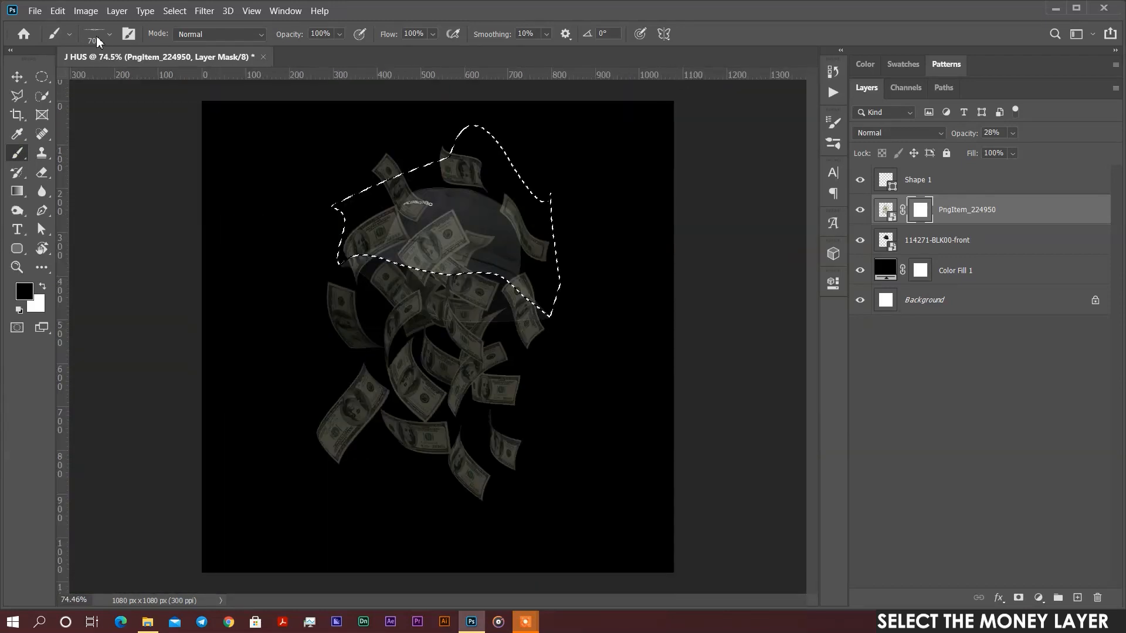
left_click(96, 34)
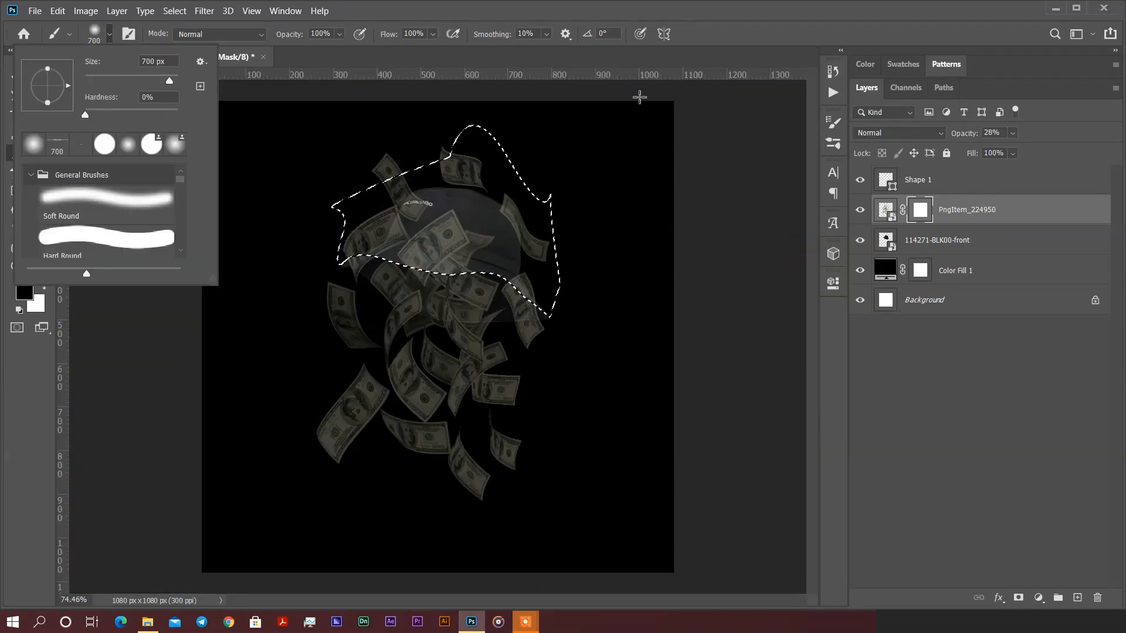
left_click(692, 26)
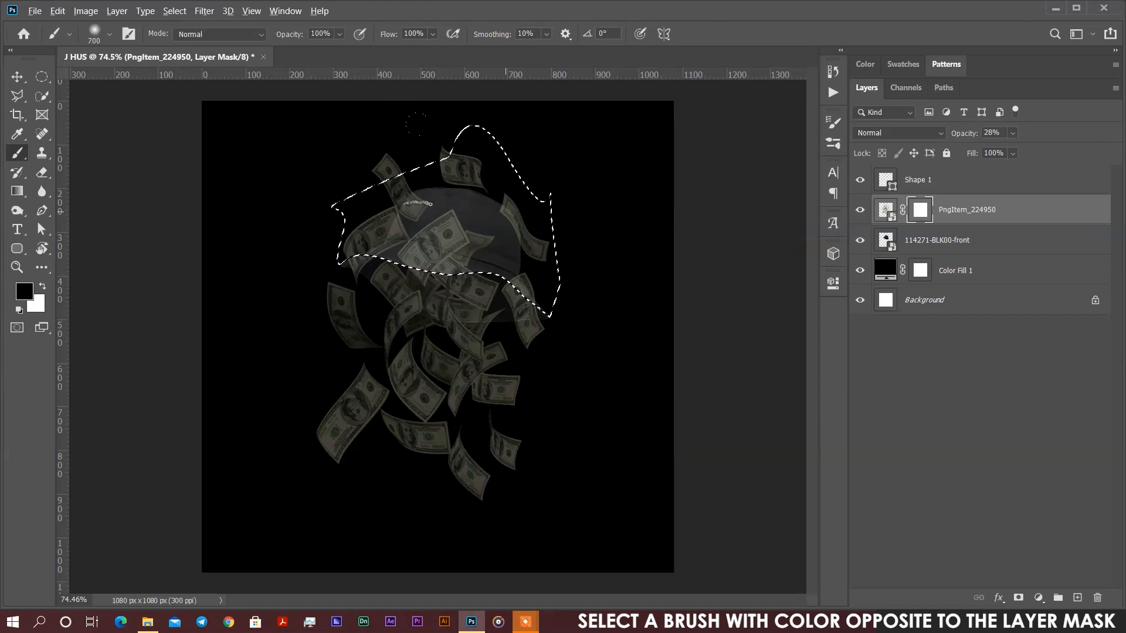
scroll(481, 189, "down", 3)
left_click_drag(489, 235, 466, 234)
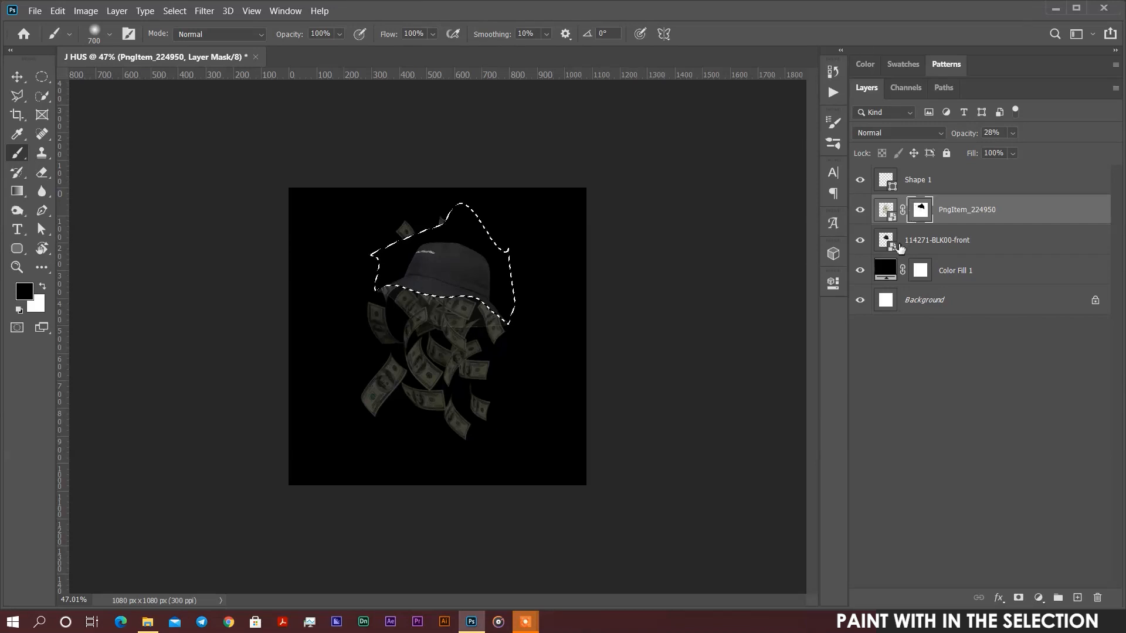
Set the money layer's opacity to 100% and clear the selection.
left_click_drag(976, 132, 1068, 141)
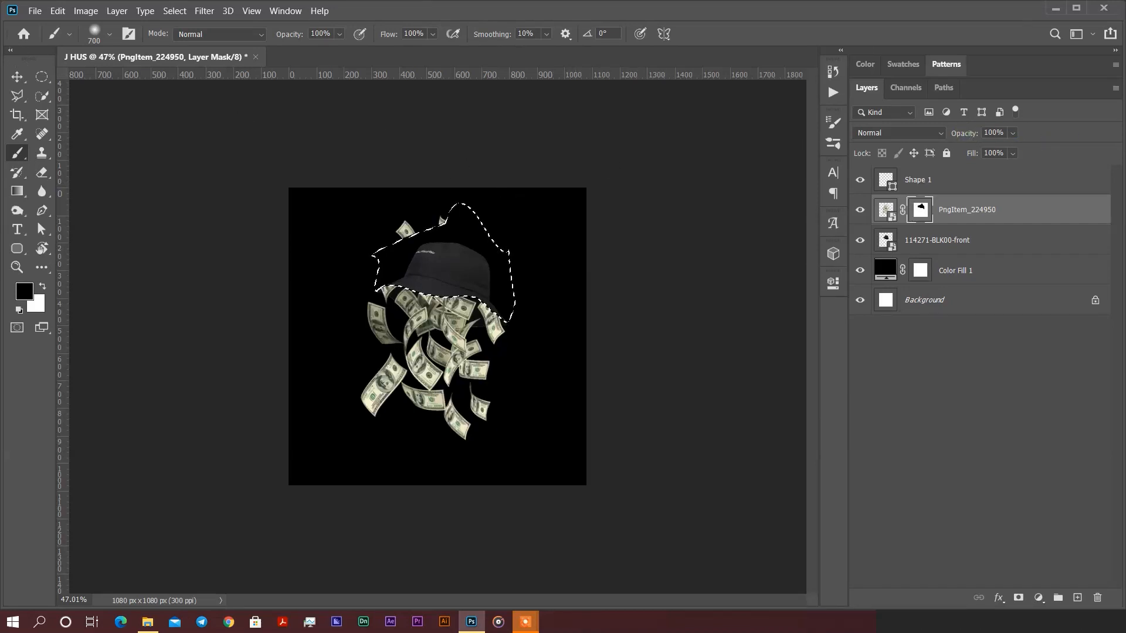
key("v")
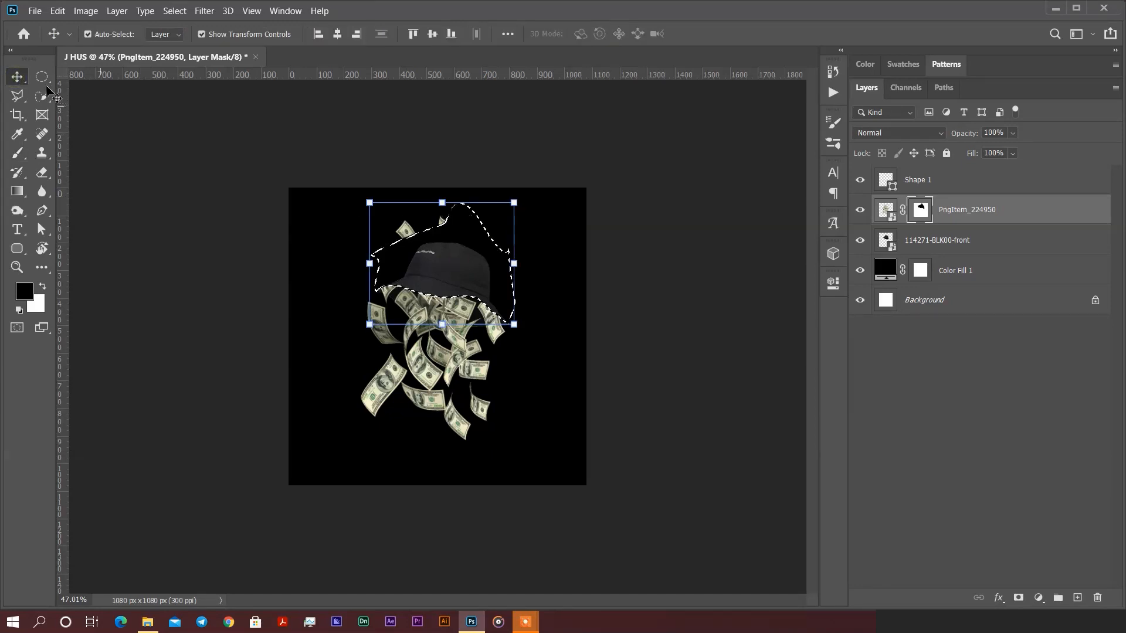
key("m")
left_click(231, 194)
Reorder the layers so Shape 1 sits below Color Fill 1 and the money layer is above the hat layer.
left_click_drag(983, 210, 968, 273)
left_click(921, 209)
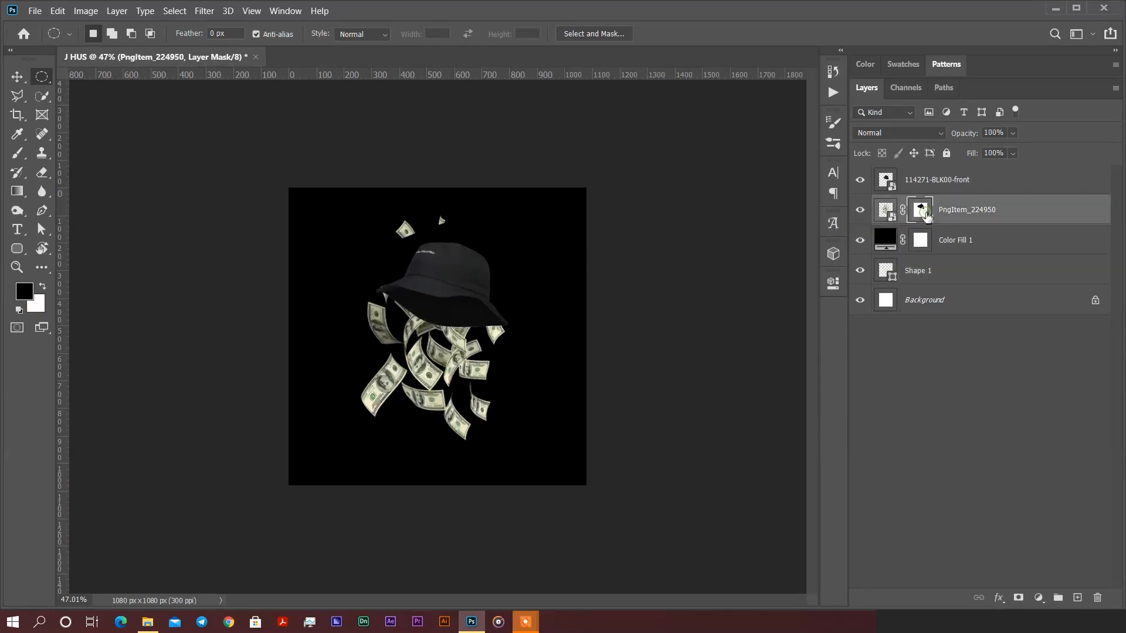
key("b")
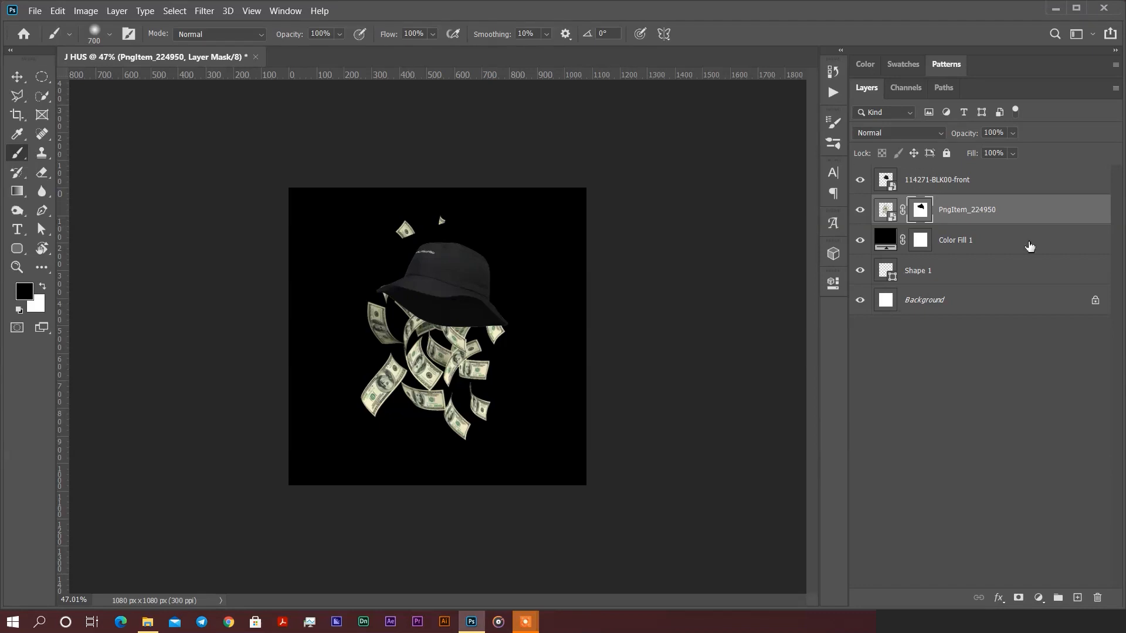
left_click_drag(993, 218, 984, 179)
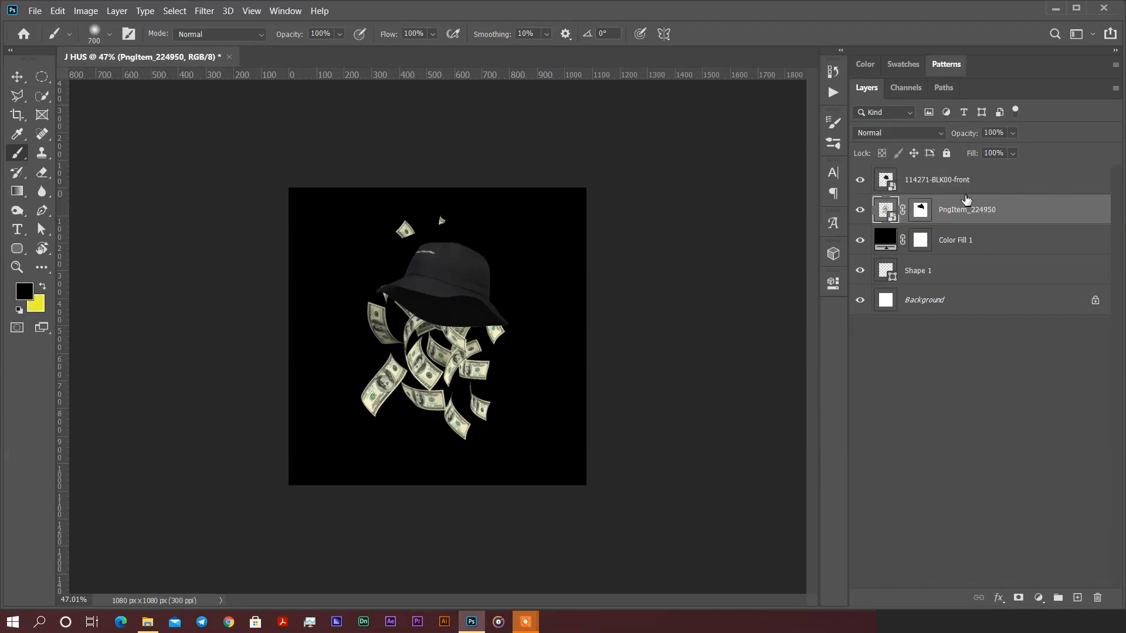
left_click_drag(972, 198, 967, 171)
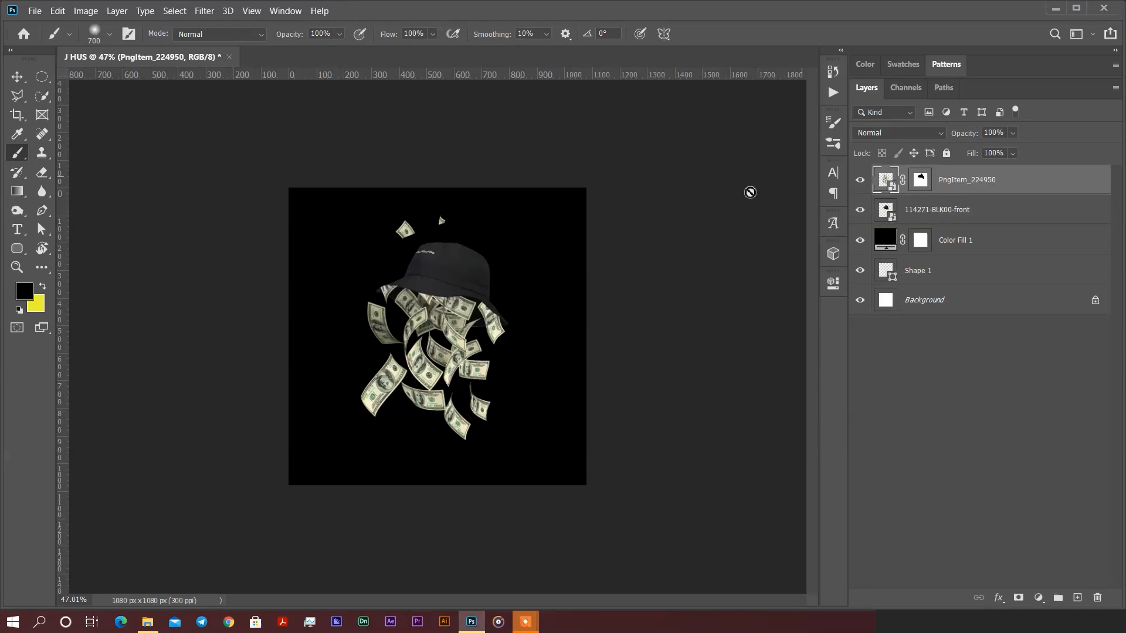
Paint out the leftover bill fragments above the hat on the money layer's mask with a smaller soft black brush.
left_click(921, 180)
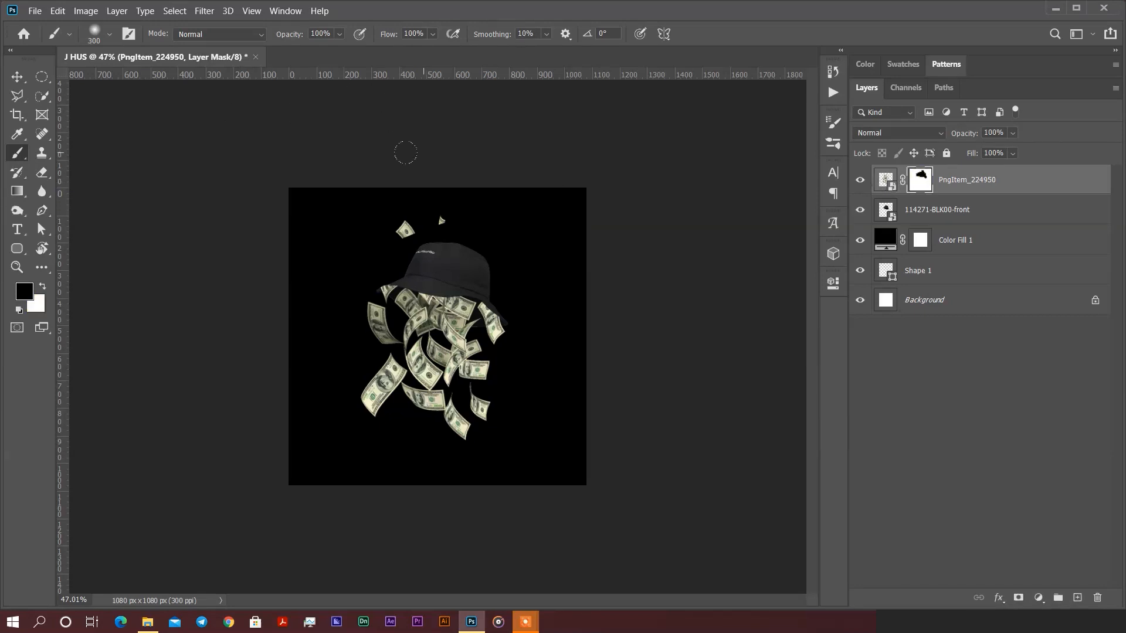
mouse_move(417, 195)
left_mouse_down()
mouse_move(407, 196)
mouse_move(416, 204)
left_mouse_up()
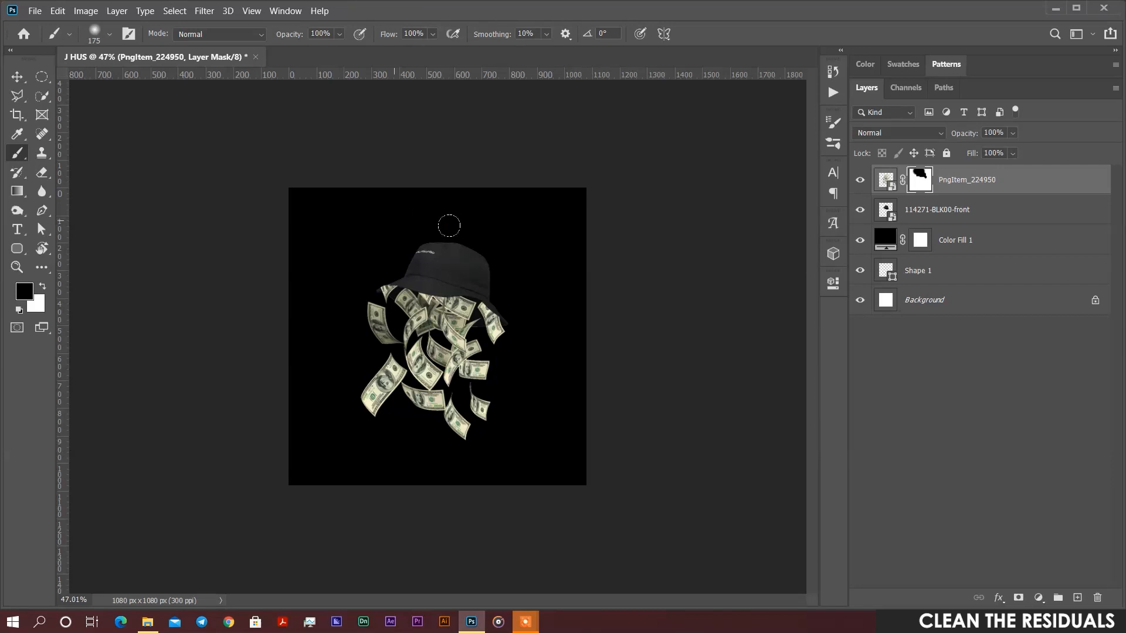
key("ctrl+0")
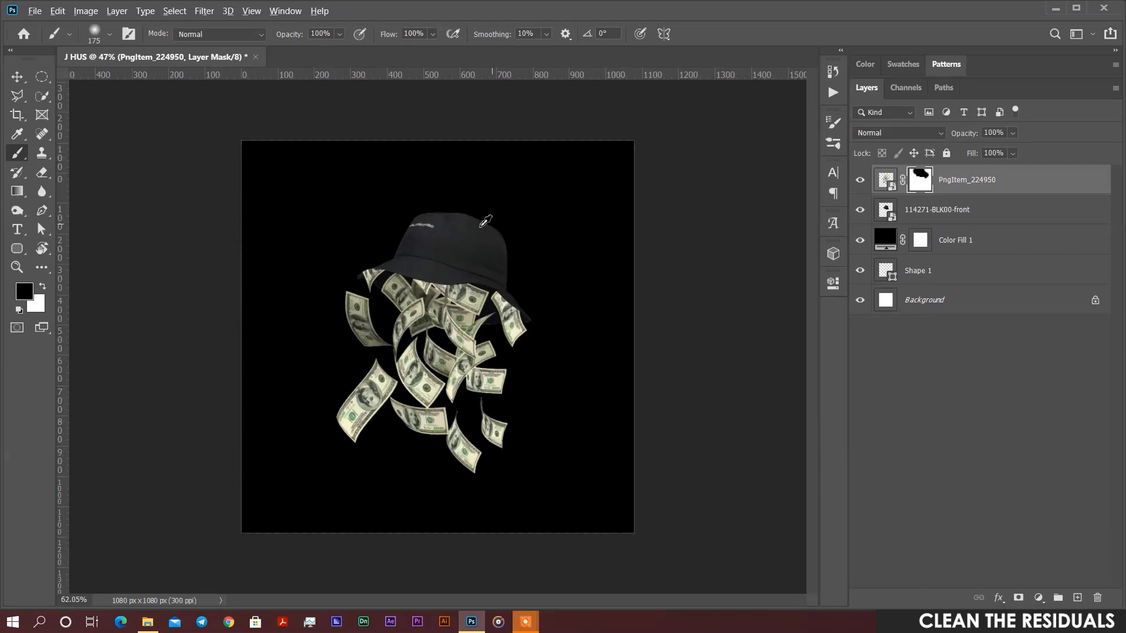
scroll(393, 218, "up", 1)
scroll(330, 253, "up", 3)
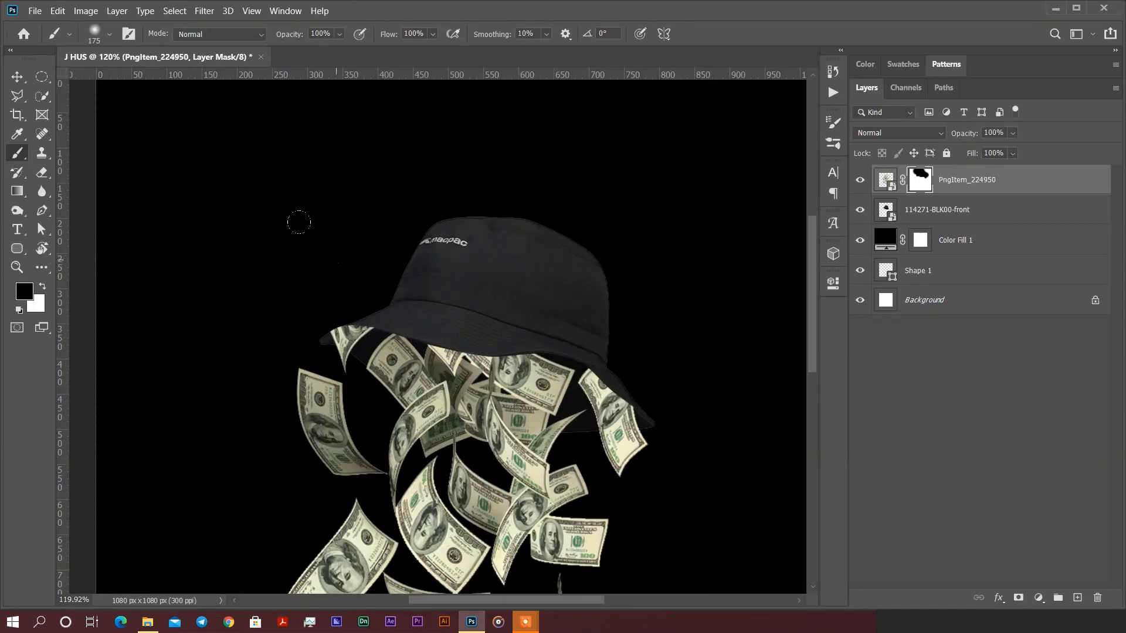
scroll(623, 361, "down", 2)
scroll(633, 356, "up", 2)
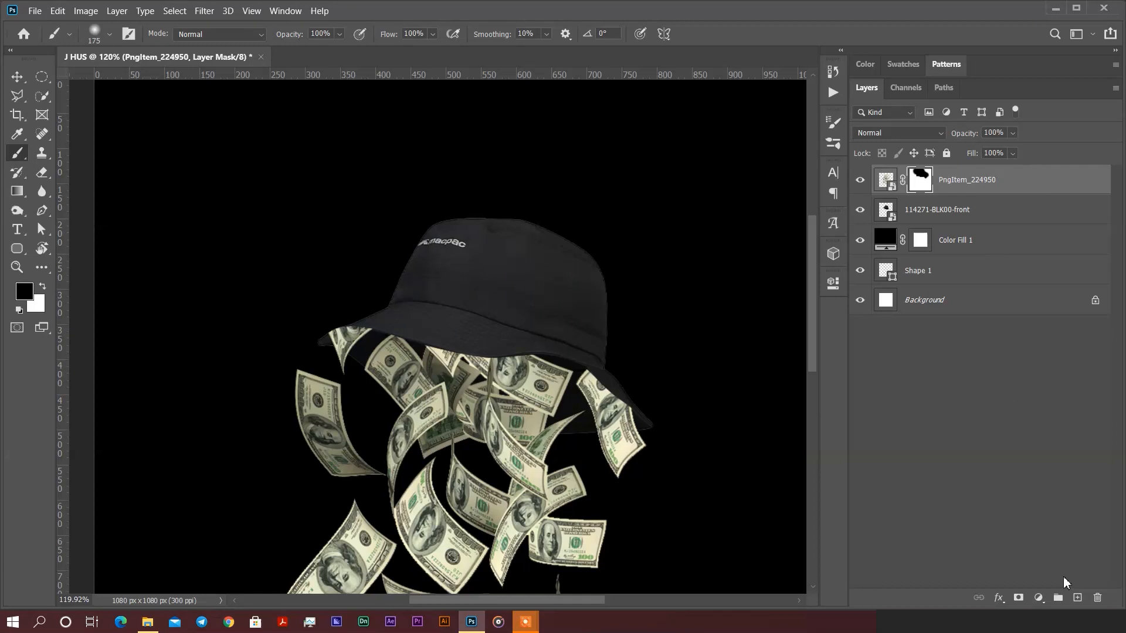
Add a new layer on top of the stack and make a new selection from the Shape 1 path with 0 px feather.
left_click(1077, 597)
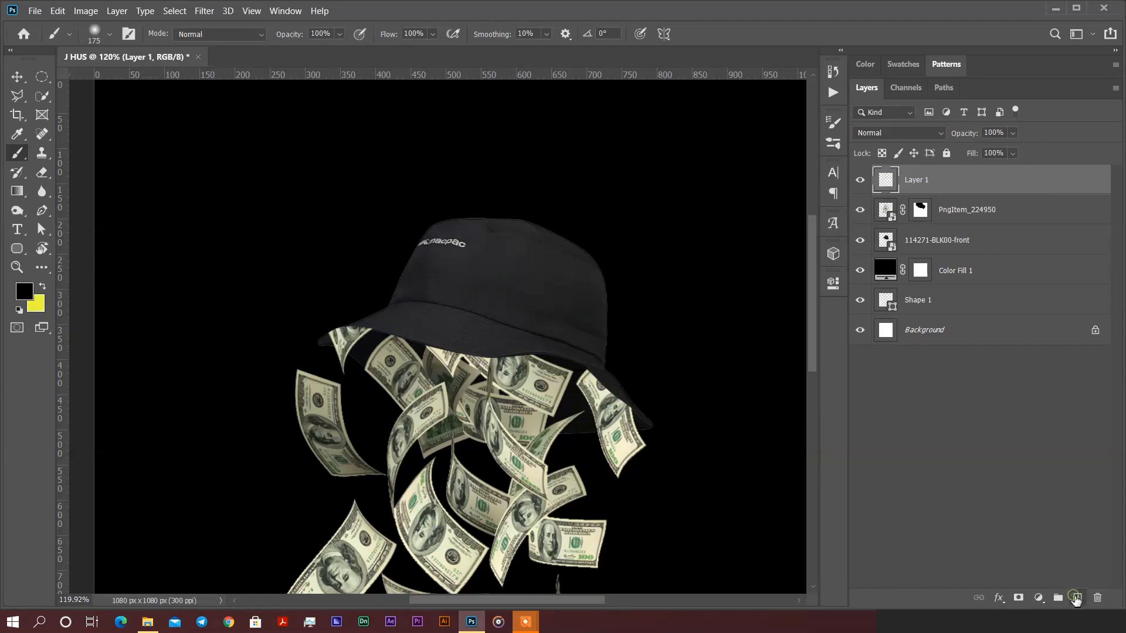
left_click(967, 284)
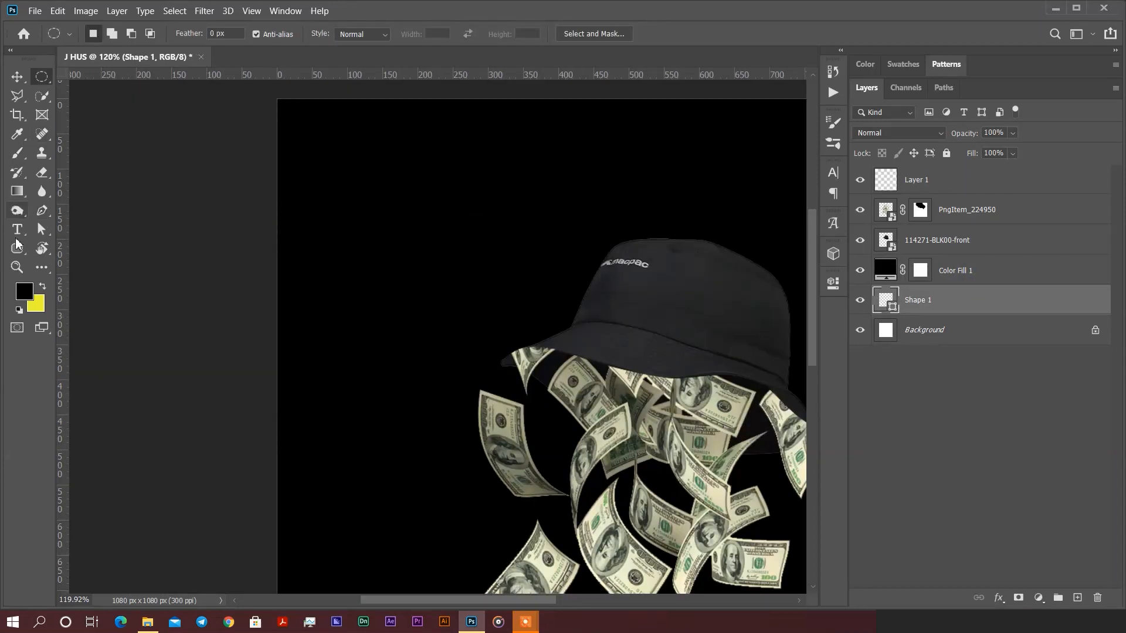
right_click(16, 251)
left_click(88, 247)
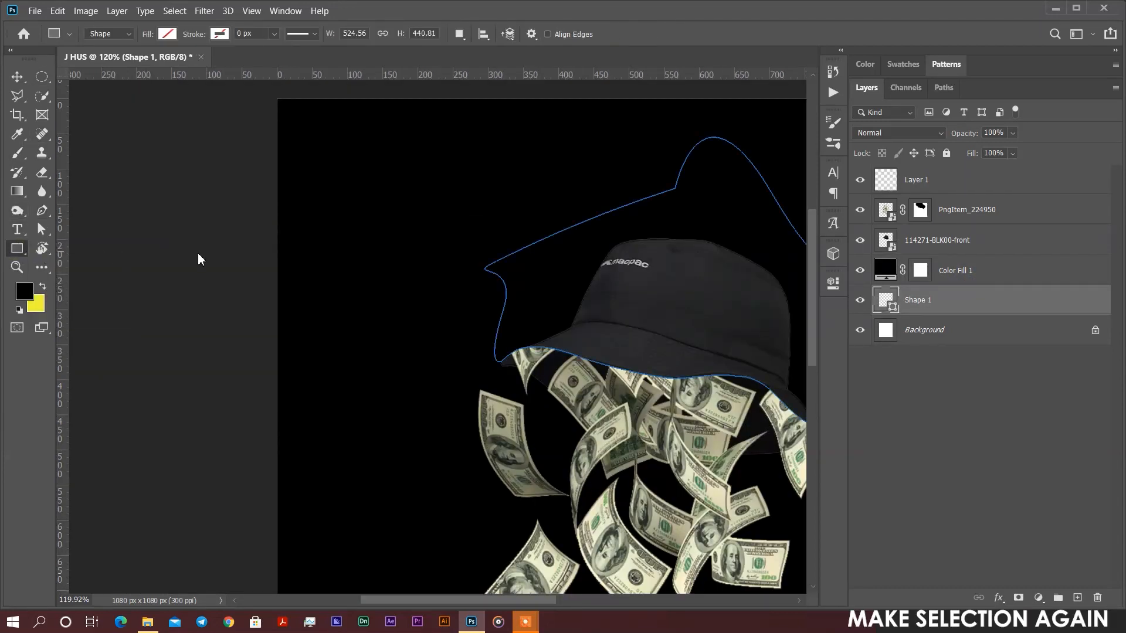
right_click(591, 258)
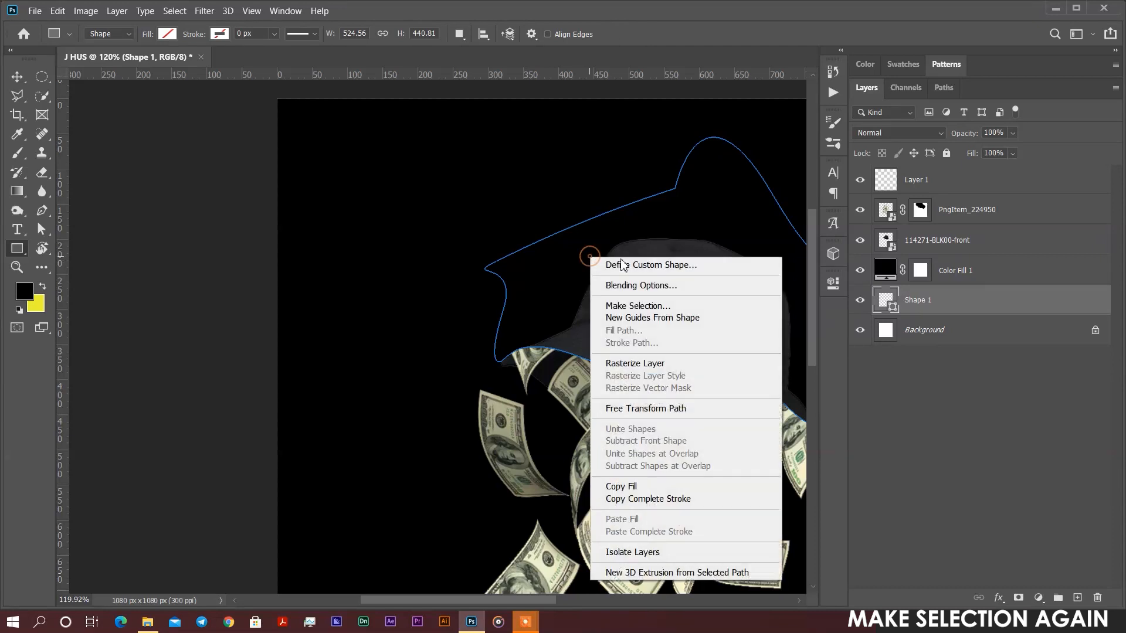
left_click(674, 310)
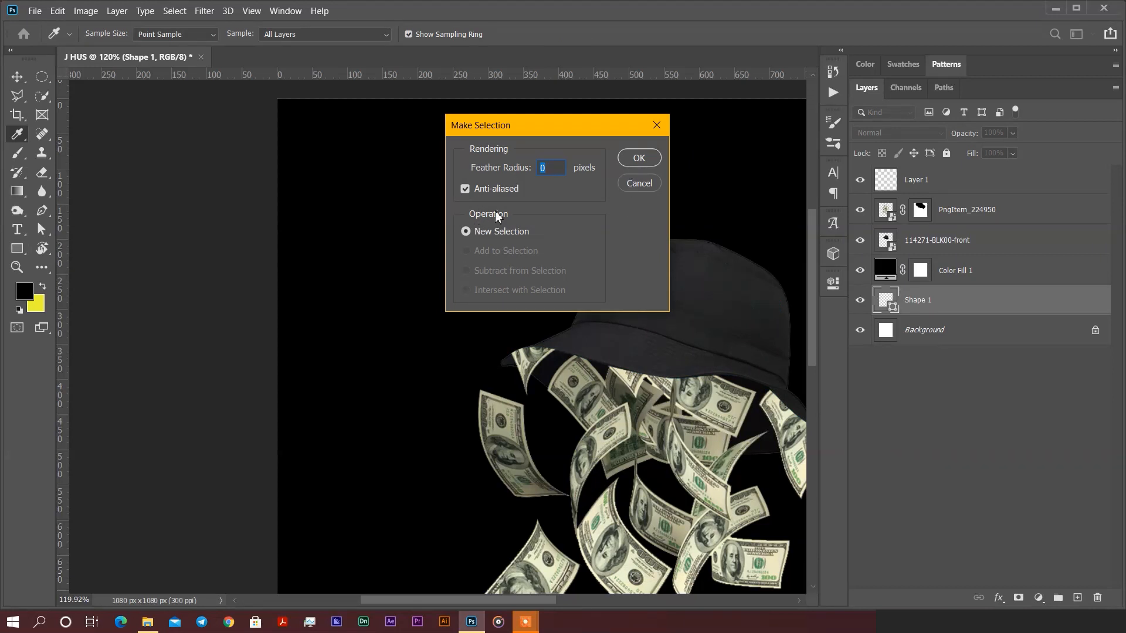
key("Return")
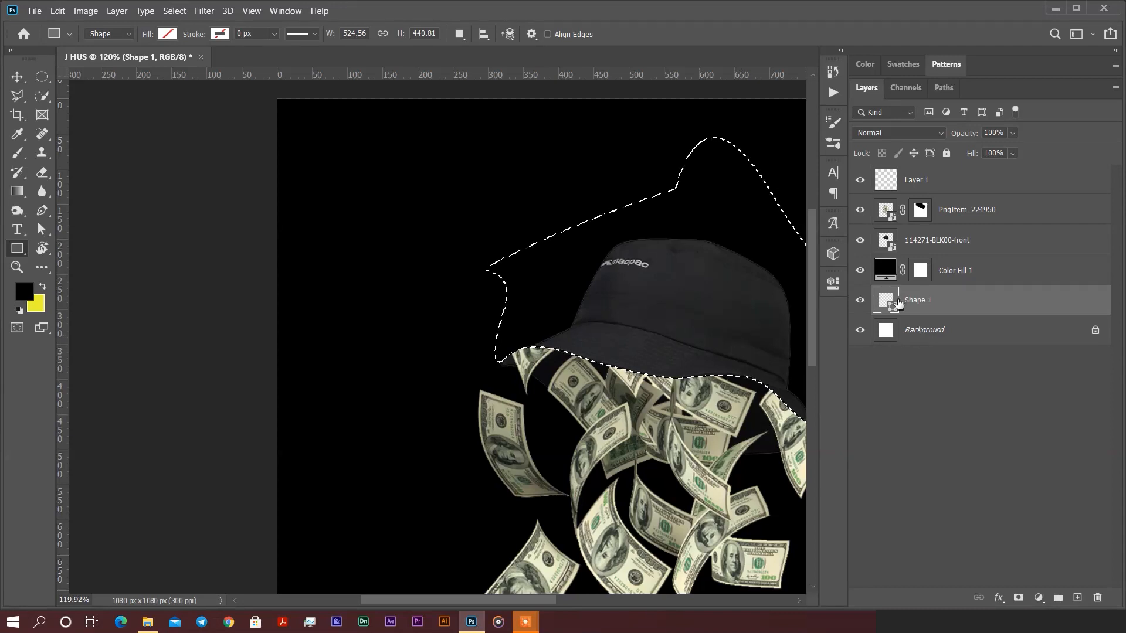
Add a layer mask to Layer 1 from the selection and invert that mask.
left_click(926, 187)
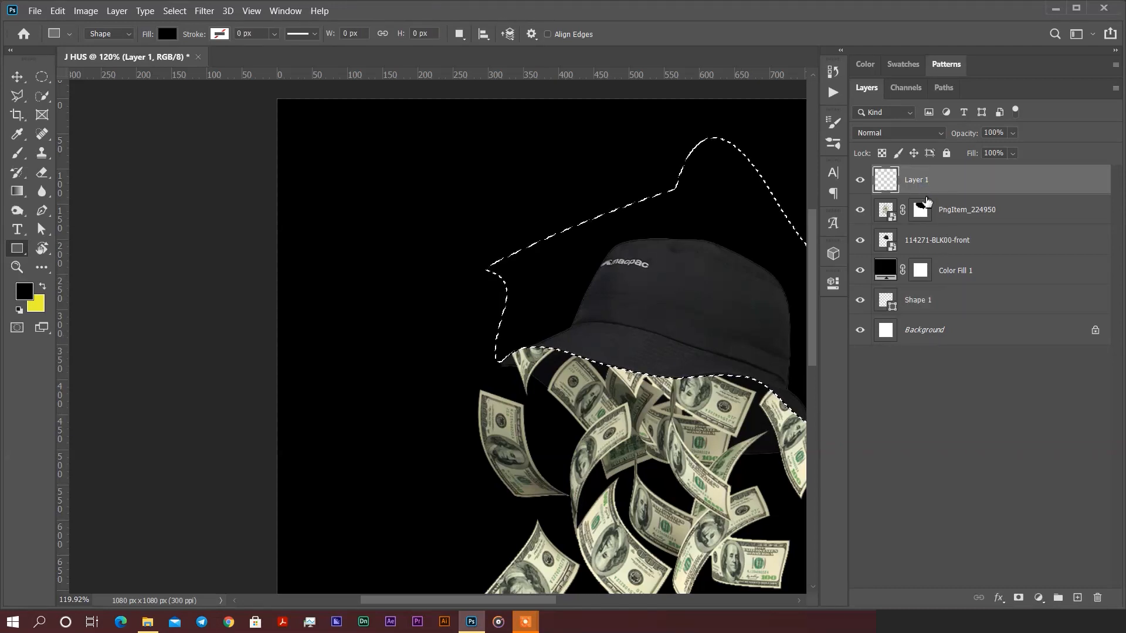
left_click(1019, 598)
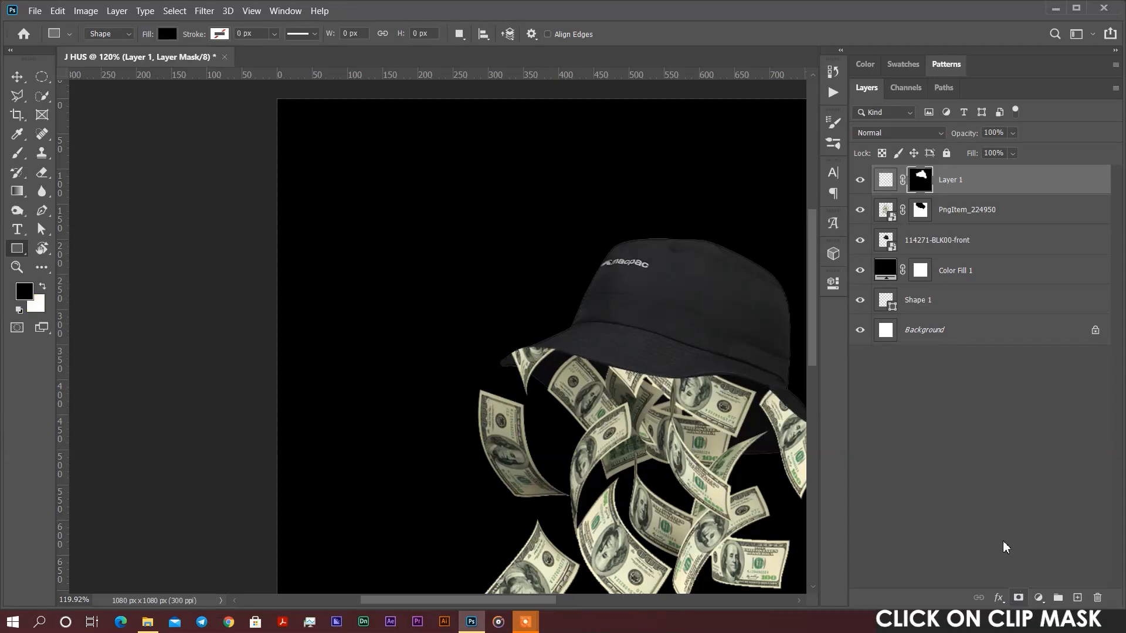
double_click(927, 186)
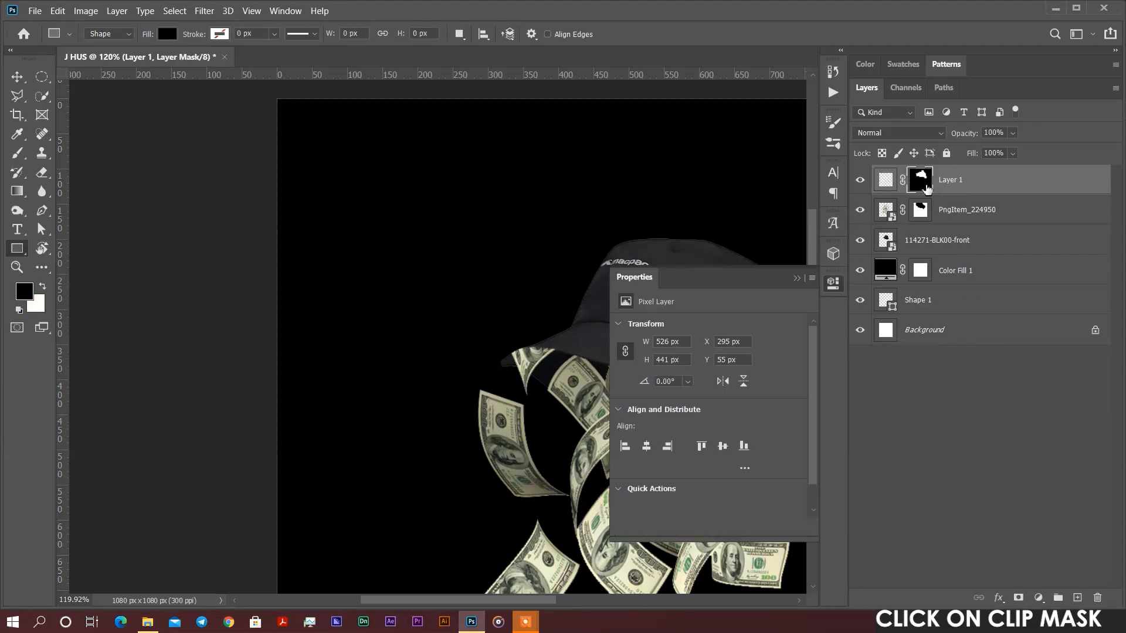
left_click(762, 501)
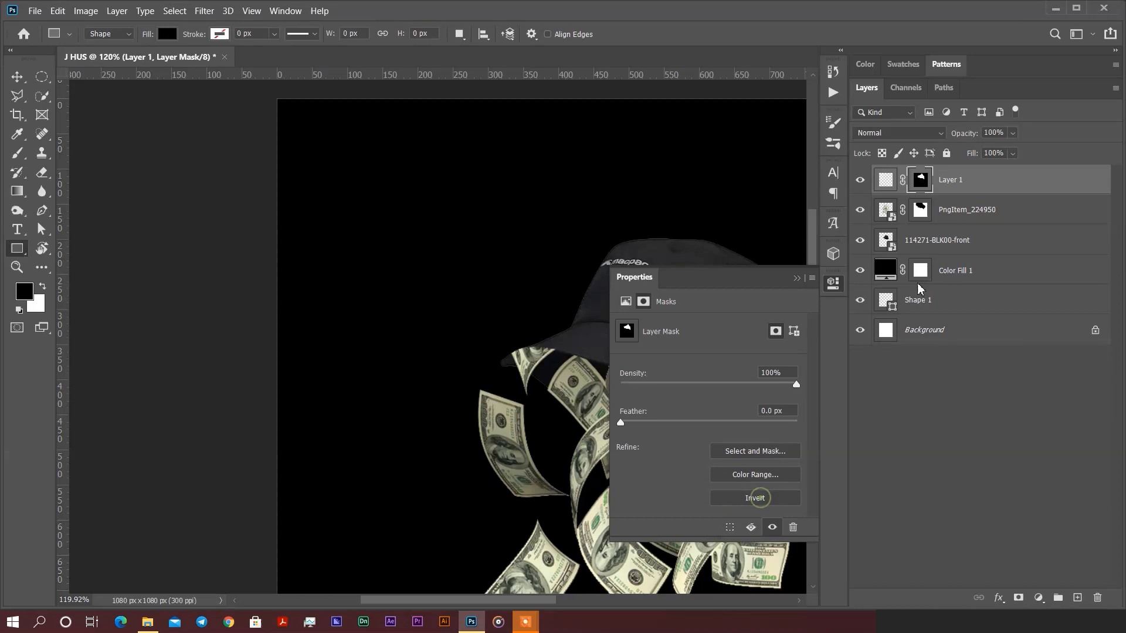
left_click(1041, 440)
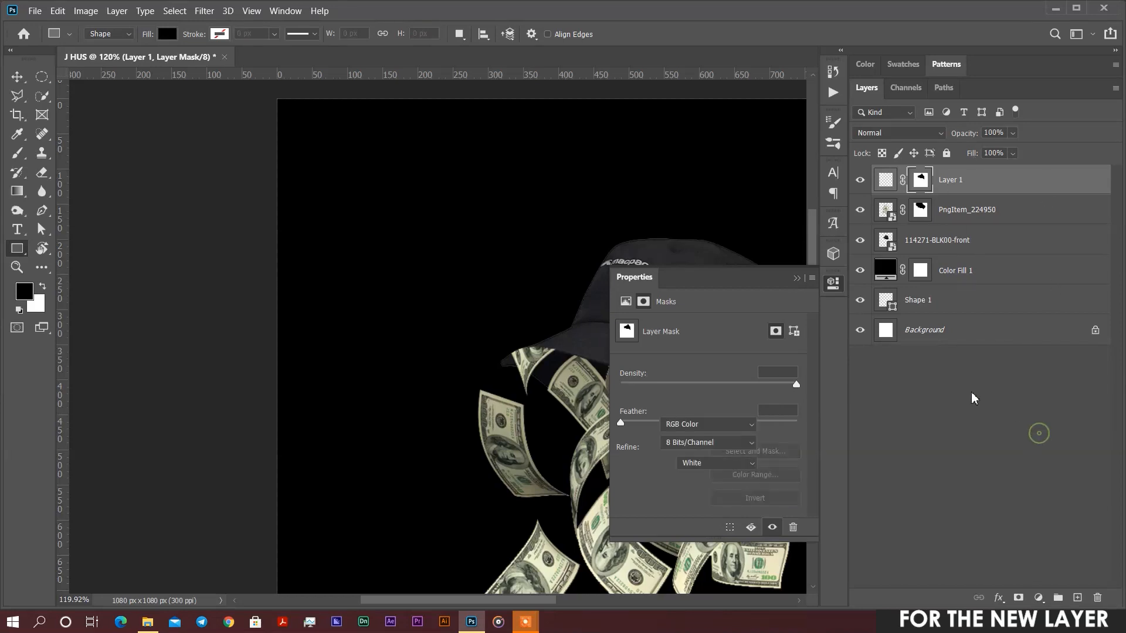
left_click(833, 283)
Pick the soft Brush for Layer 1's pixels and try a black 100% opacity stroke over the cash beneath the brim, undoing it.
scroll(791, 396, "down", 3)
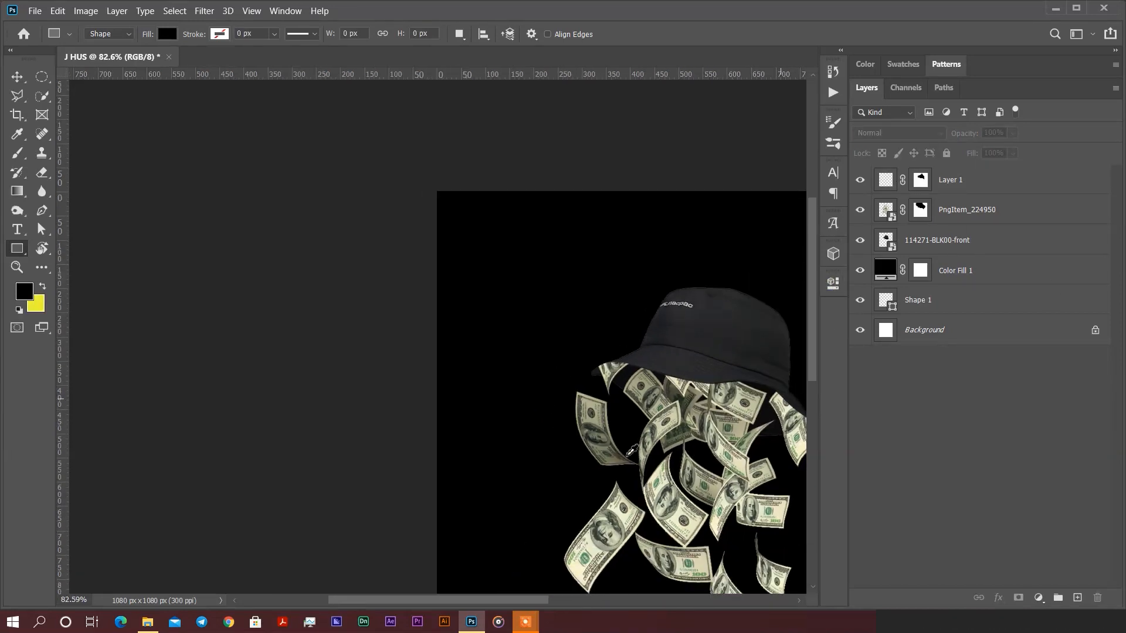
left_click_drag(515, 600, 592, 596)
scroll(549, 455, "down", 3)
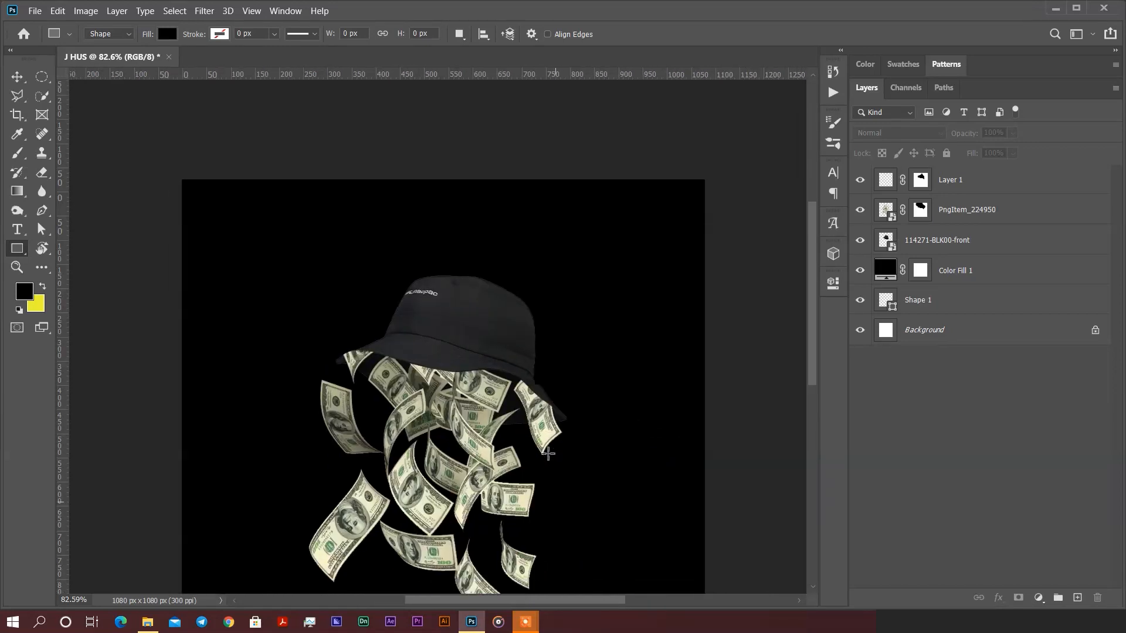
left_click(887, 182)
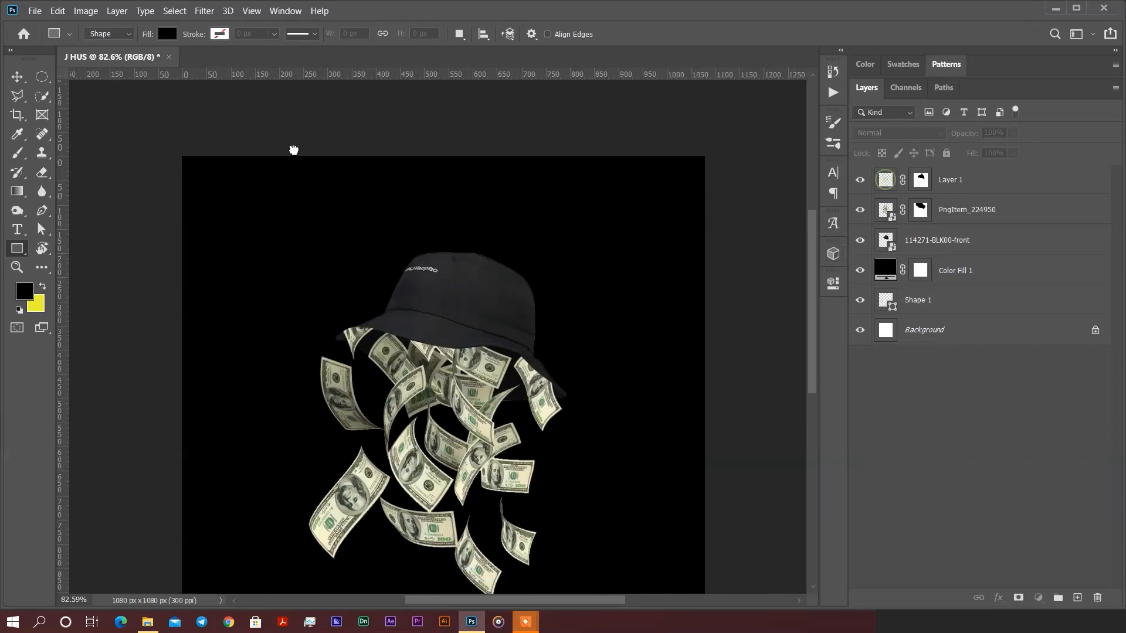
left_click(17, 153)
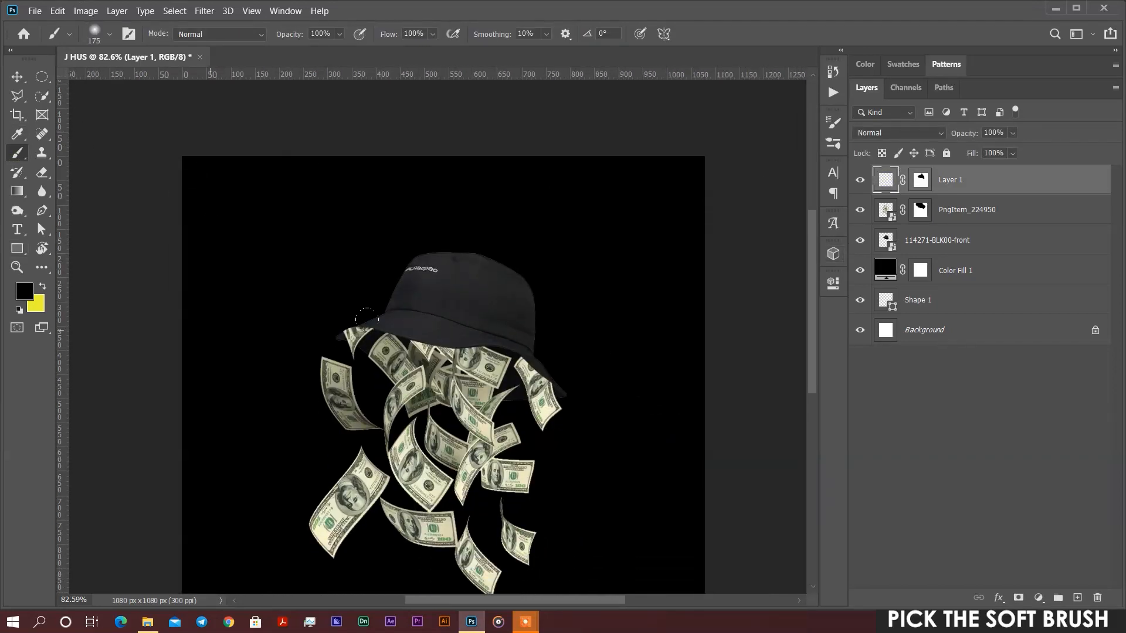
mouse_move(444, 359)
left_mouse_down()
mouse_move(465, 338)
mouse_move(497, 361)
left_mouse_up()
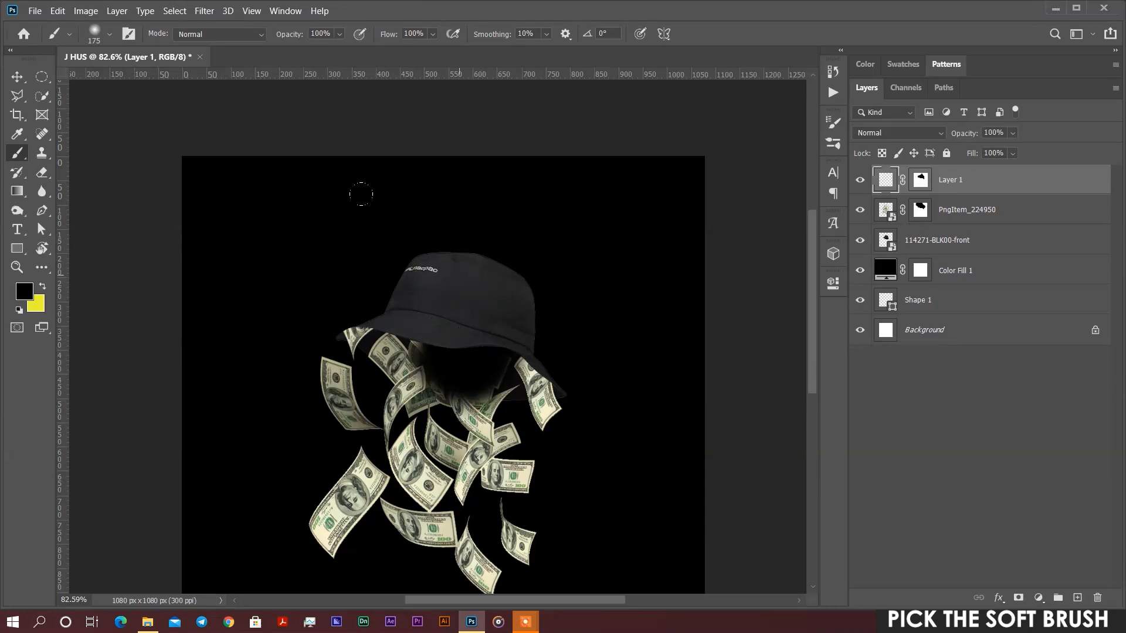
key("ctrl+z")
Paint a soft black shadow on Layer 1 over the cash beneath the brim, using a 100 px brush at 13% opacity.
left_click_drag(299, 38, 240, 44)
mouse_move(433, 341)
left_mouse_down()
mouse_move(449, 360)
mouse_move(475, 330)
left_mouse_up()
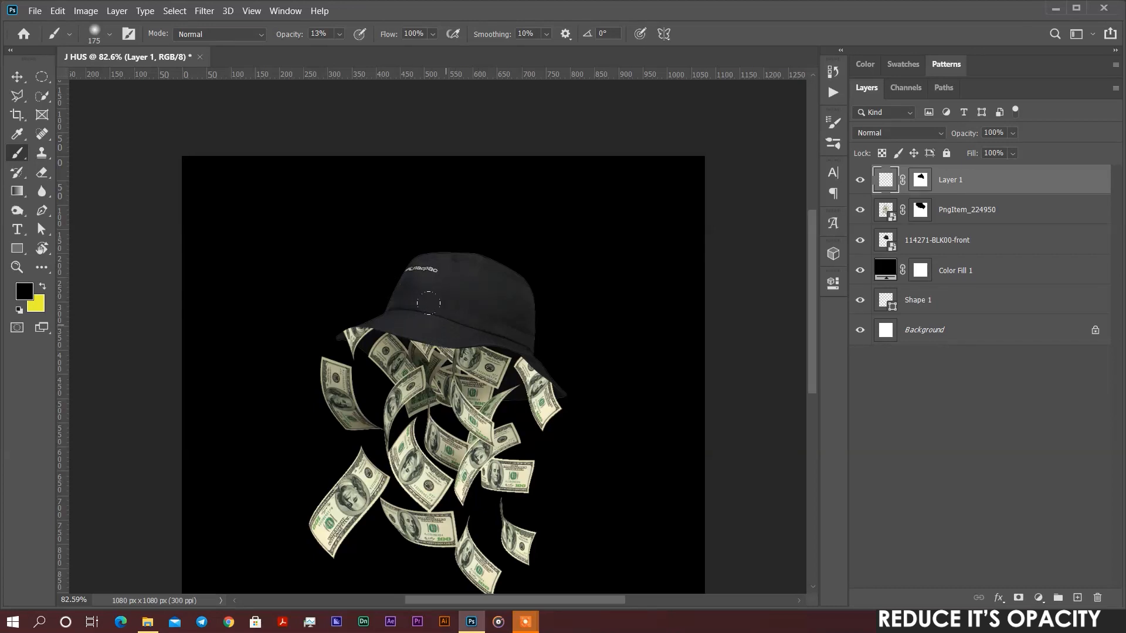
key("bracketleft")
left_click(469, 339)
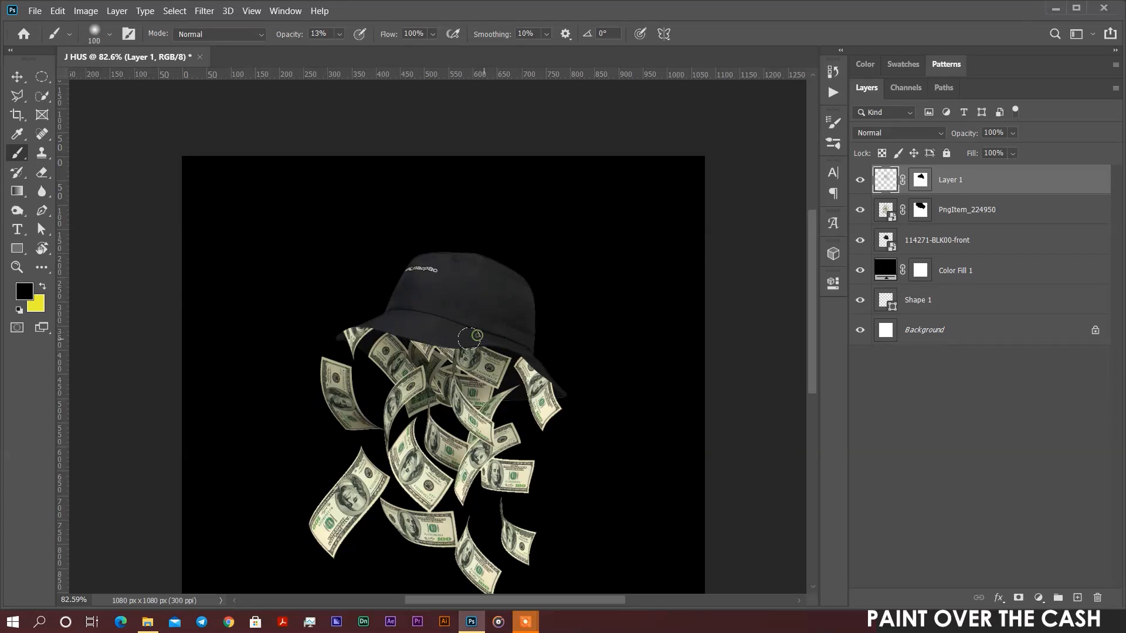
mouse_move(496, 354)
left_mouse_down()
mouse_move(465, 329)
mouse_move(442, 337)
mouse_move(459, 326)
mouse_move(389, 336)
left_mouse_up()
mouse_move(469, 339)
left_mouse_down()
mouse_move(397, 332)
mouse_move(509, 341)
mouse_move(540, 381)
mouse_move(372, 317)
mouse_move(356, 343)
left_mouse_up()
mouse_move(465, 341)
left_mouse_down()
mouse_move(523, 353)
mouse_move(494, 330)
mouse_move(417, 323)
left_mouse_up()
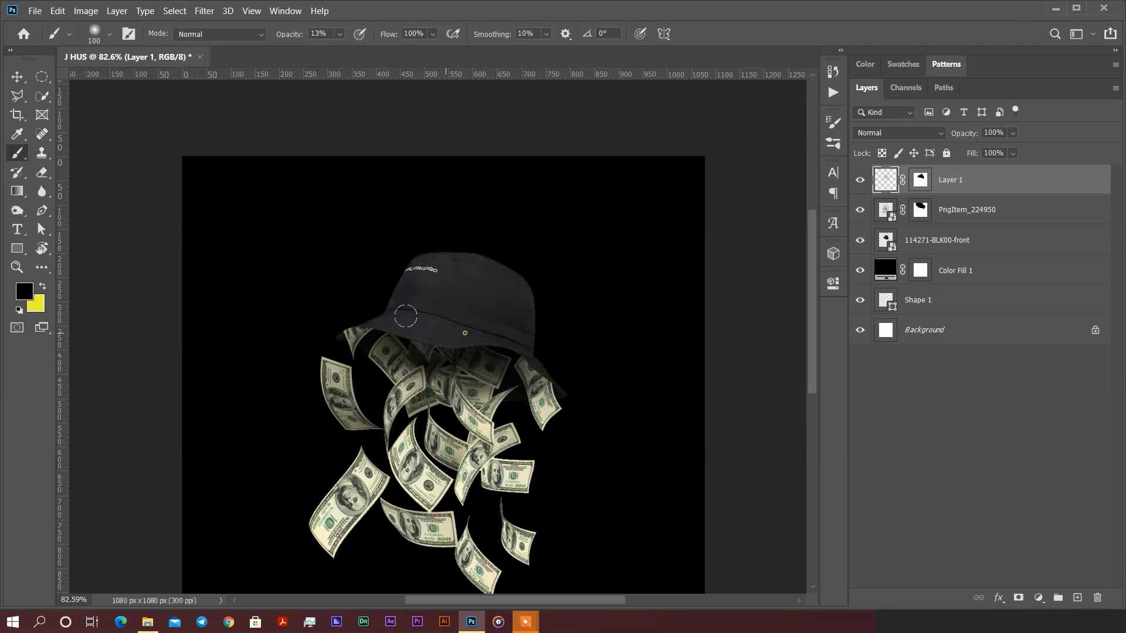
Switch to File Explorer and place the kisspng flying dollar money PNG into the J HUS document.
scroll(568, 353, "up", 1)
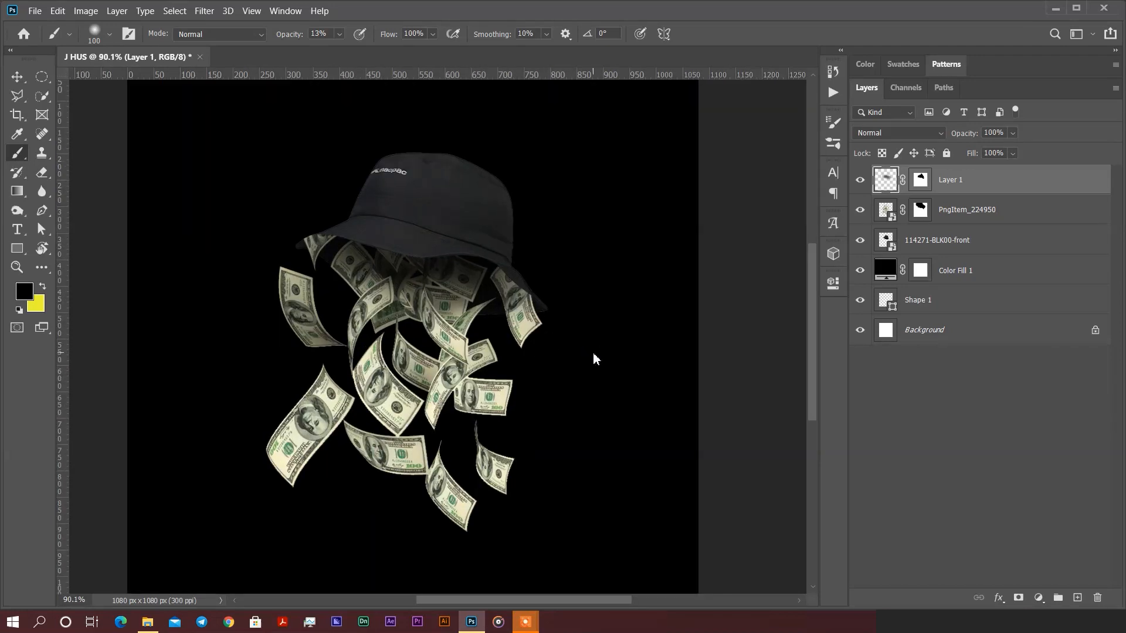
left_click(711, 265)
left_click(133, 623)
left_click(146, 624)
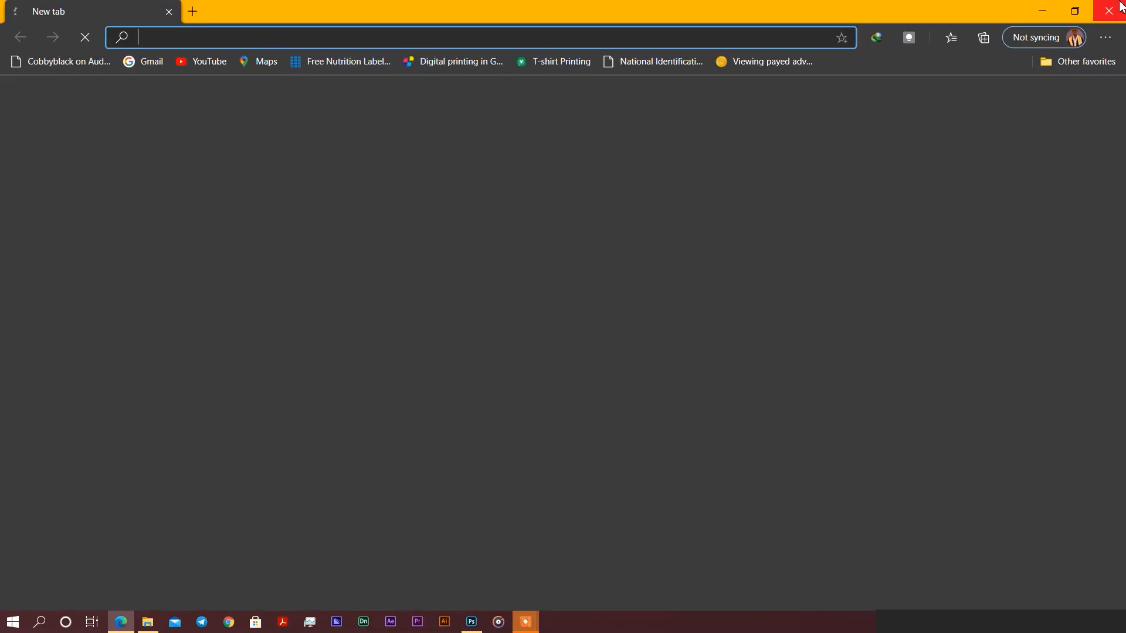
left_click(1115, 7)
left_click(336, 157)
left_click_drag(336, 157, 400, 422)
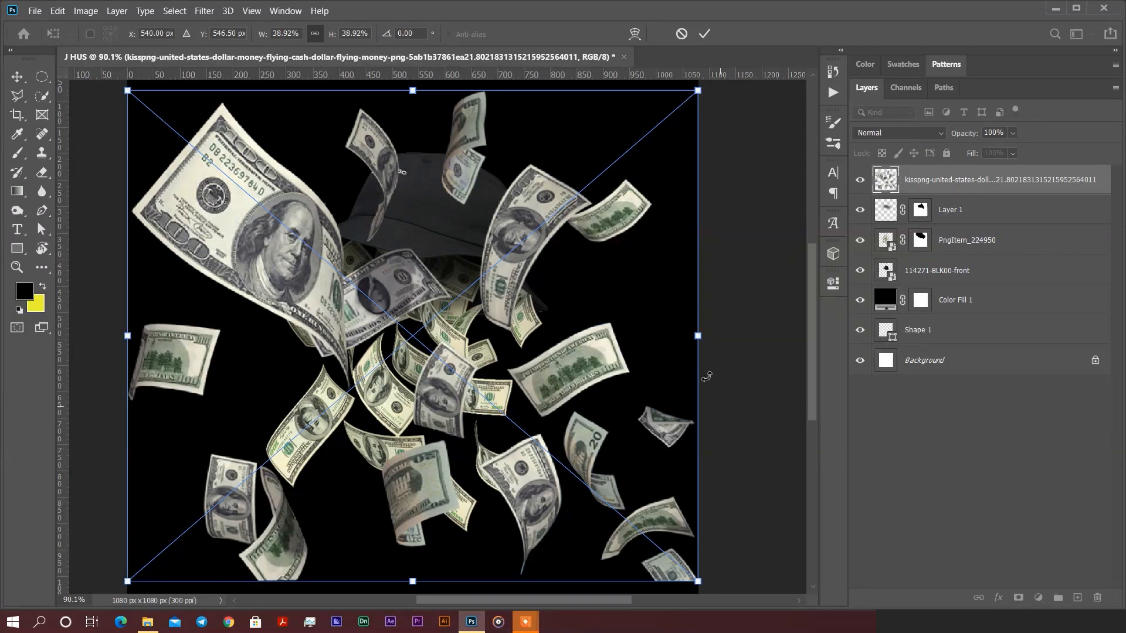
Scale the placed money image to about 21%, rotate it about -158°, and position it over the cash beneath the hat.
left_click_drag(714, 350, 202, 371)
left_click_drag(699, 298, 367, 346)
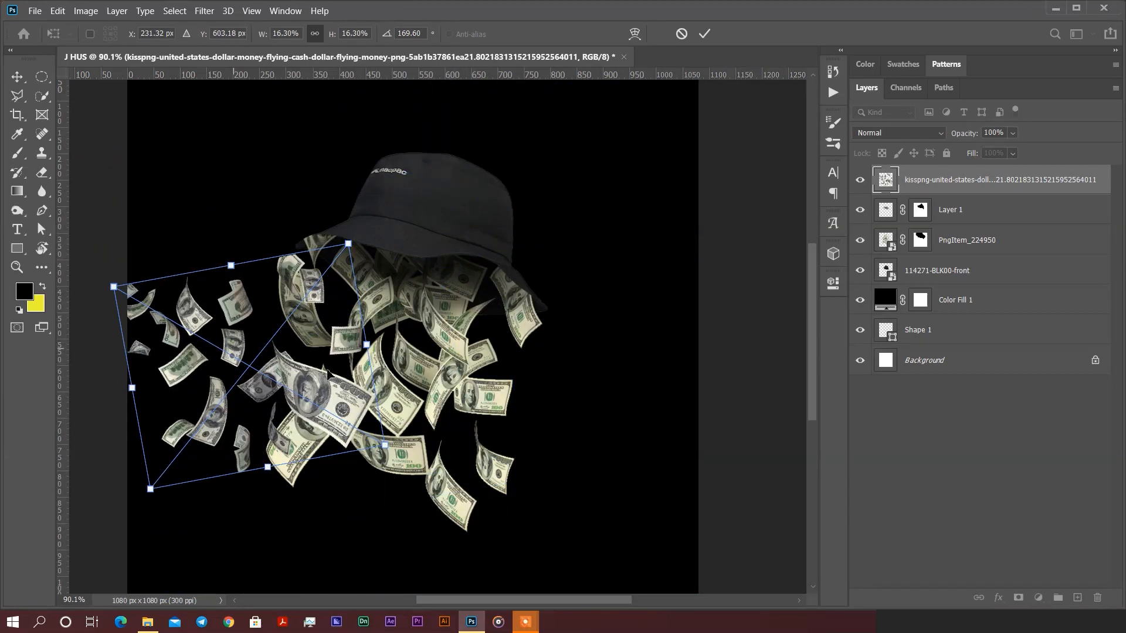
left_click_drag(301, 331, 457, 343)
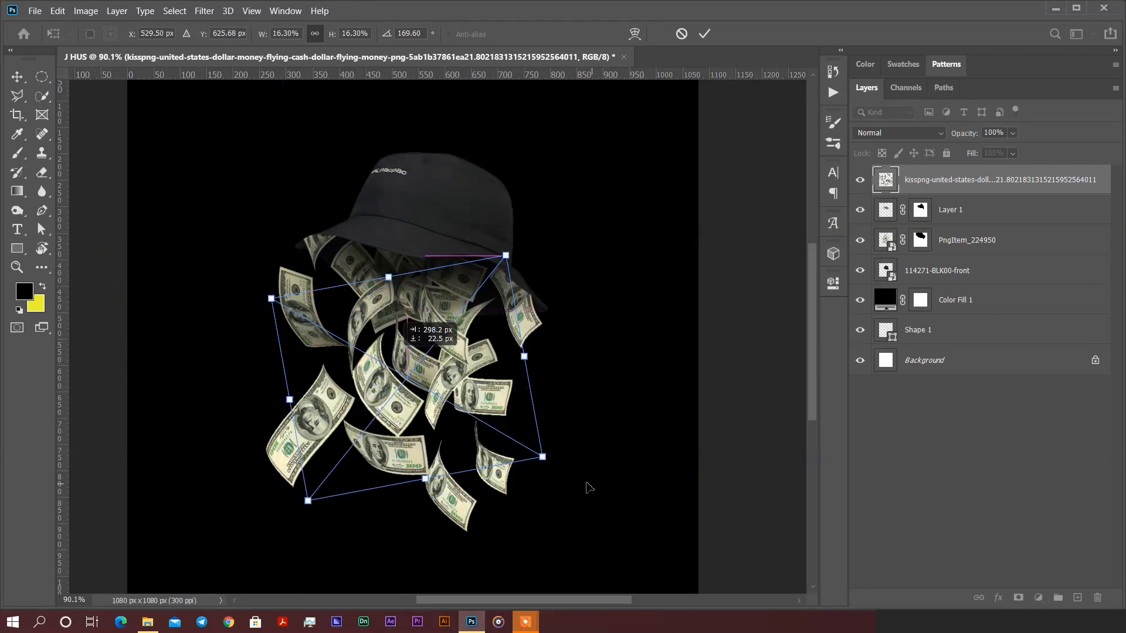
left_click_drag(579, 479, 491, 537)
left_click_drag(444, 283, 440, 221)
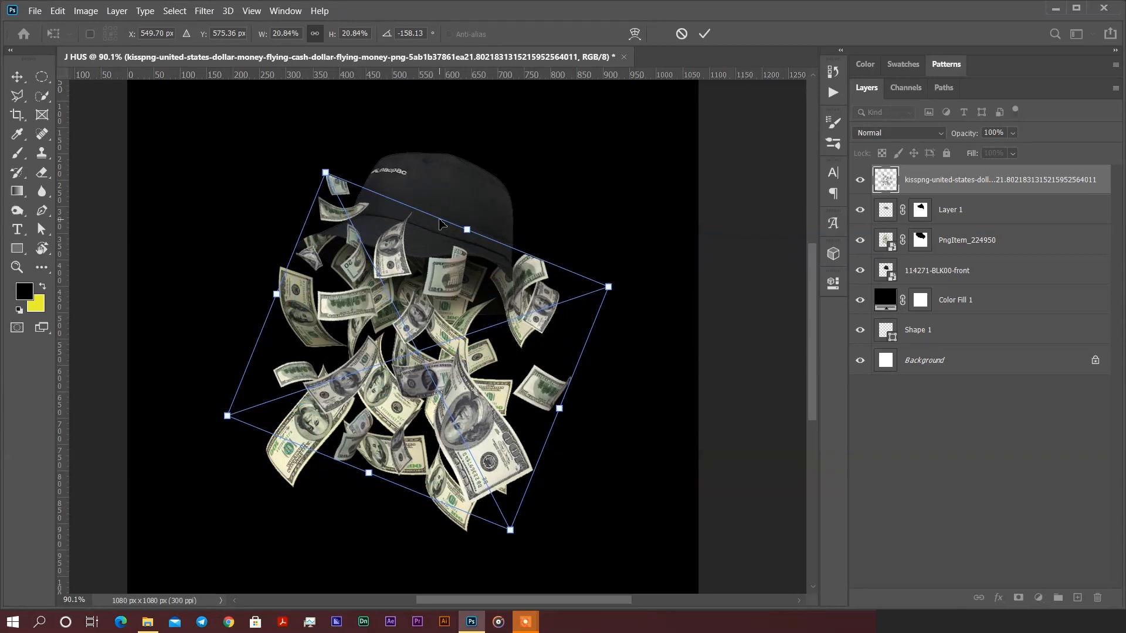
key("Return")
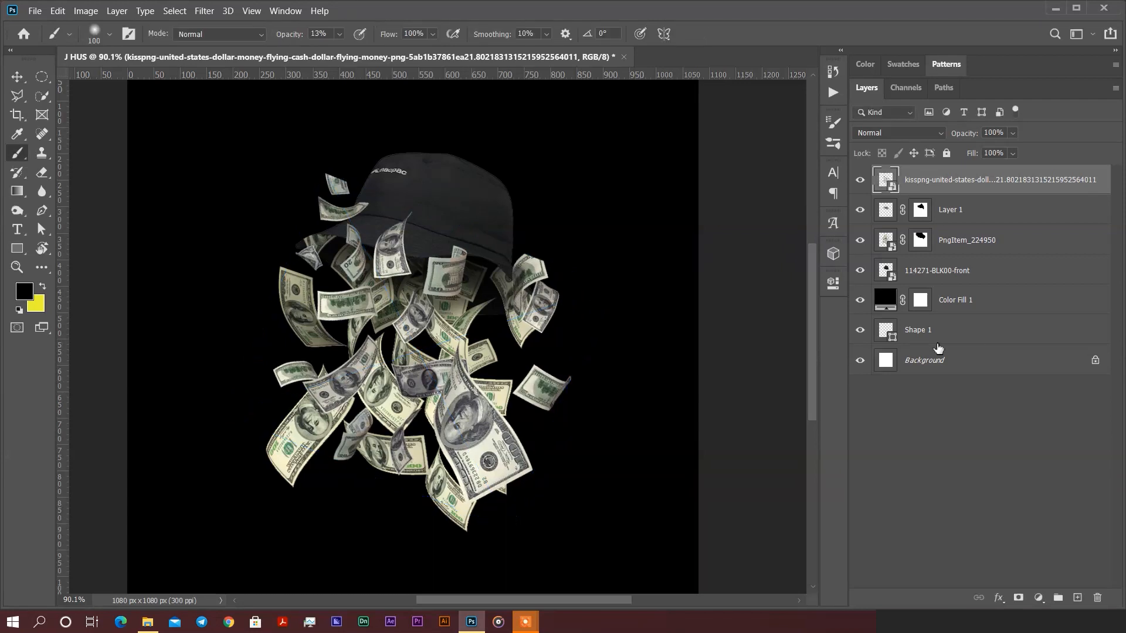
Copy the PngItem_224950 layer's mask onto the kisspng money layer and move that layer below Layer 1.
left_click(926, 244)
left_click_drag(920, 243, 925, 183)
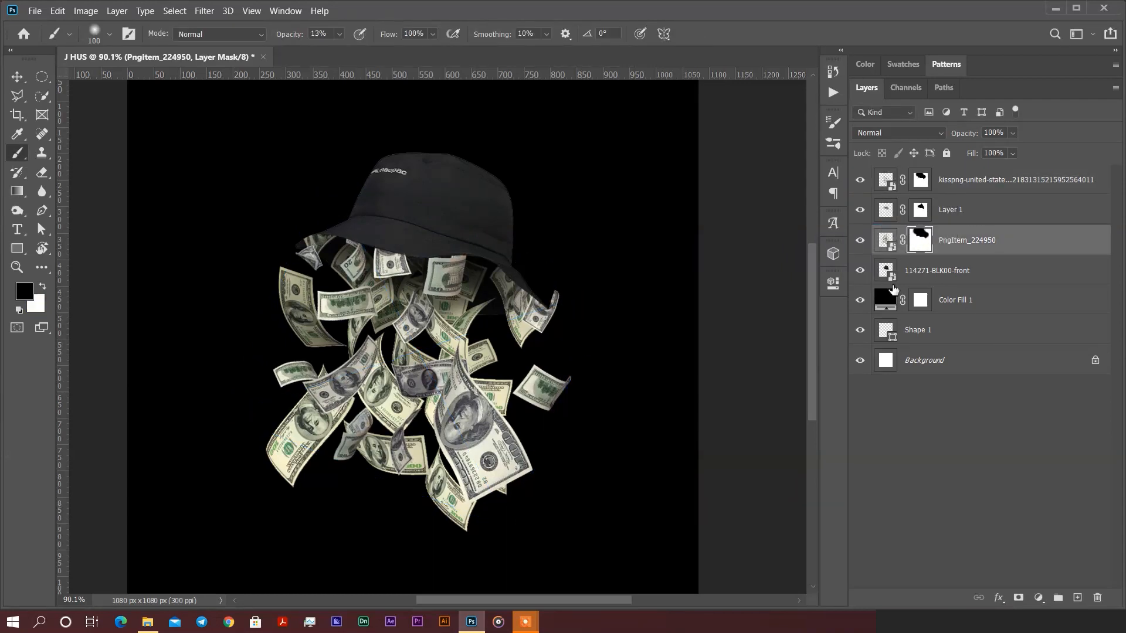
left_click_drag(950, 186, 950, 226)
Add a Hue/Saturation adjustment clipped to the kisspng money layer and set its hue to +5.
scroll(531, 290, "down", 3, "alt")
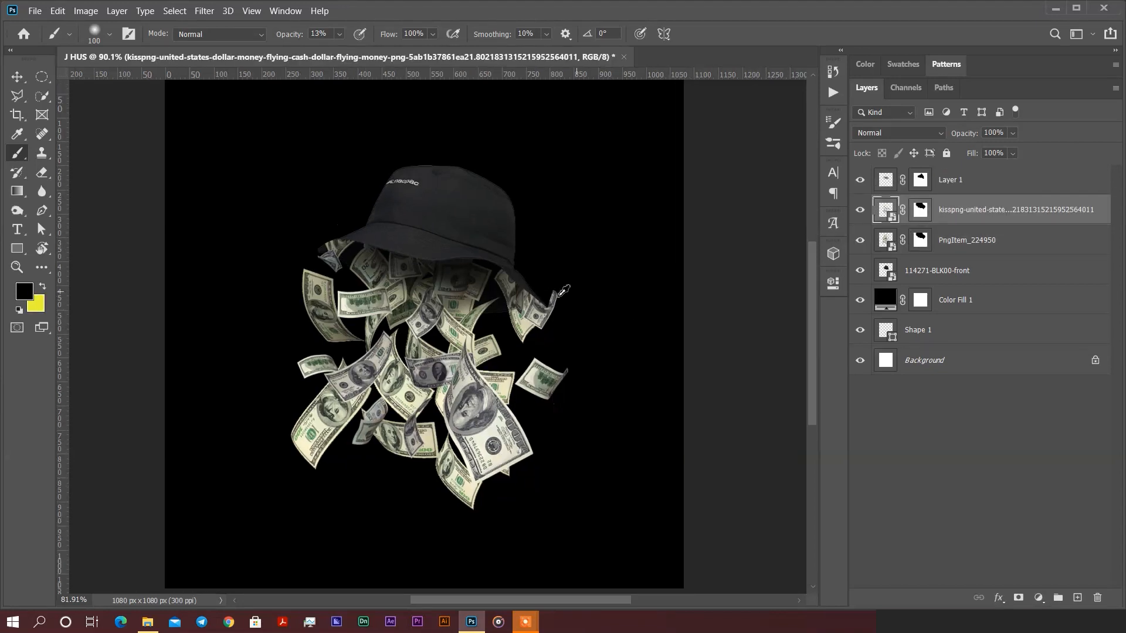
left_click(1039, 598)
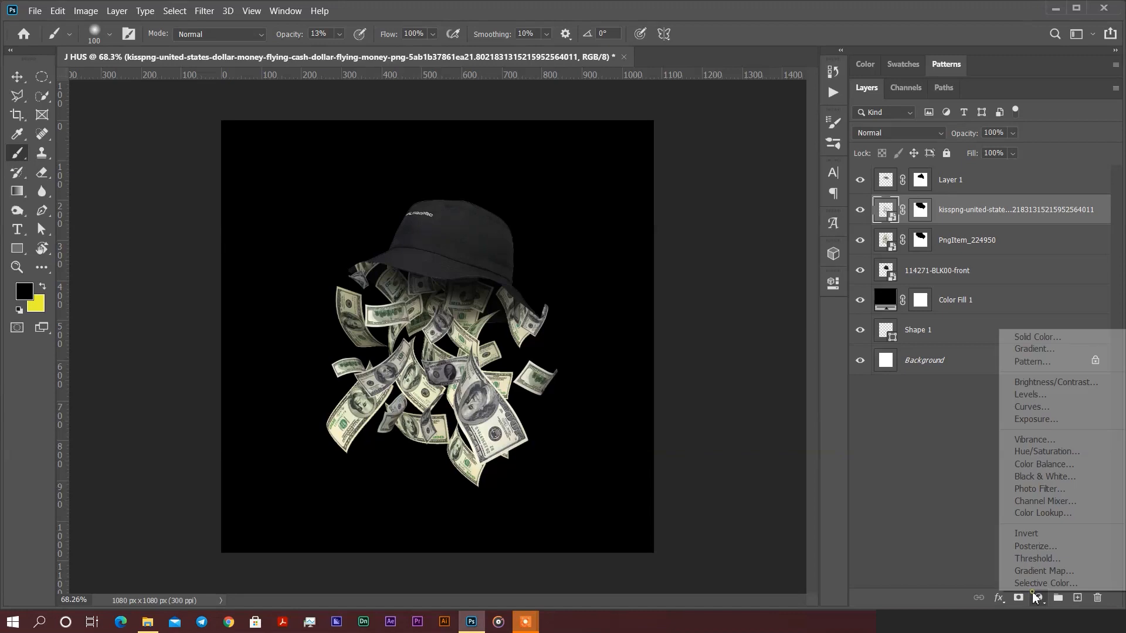
left_click(1051, 454)
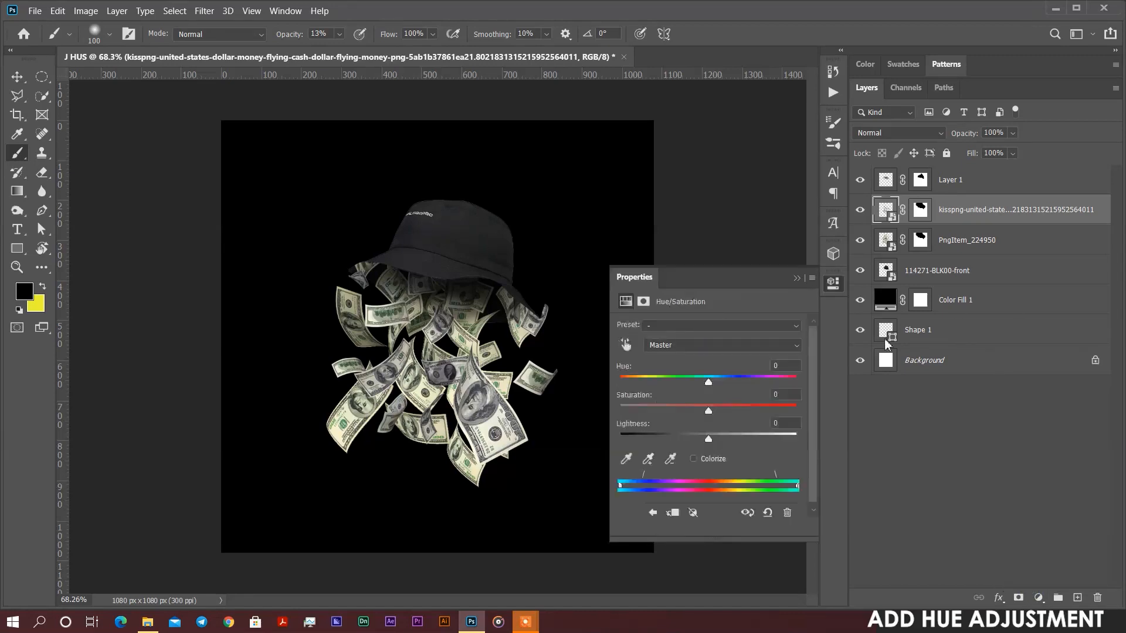
left_click(707, 527)
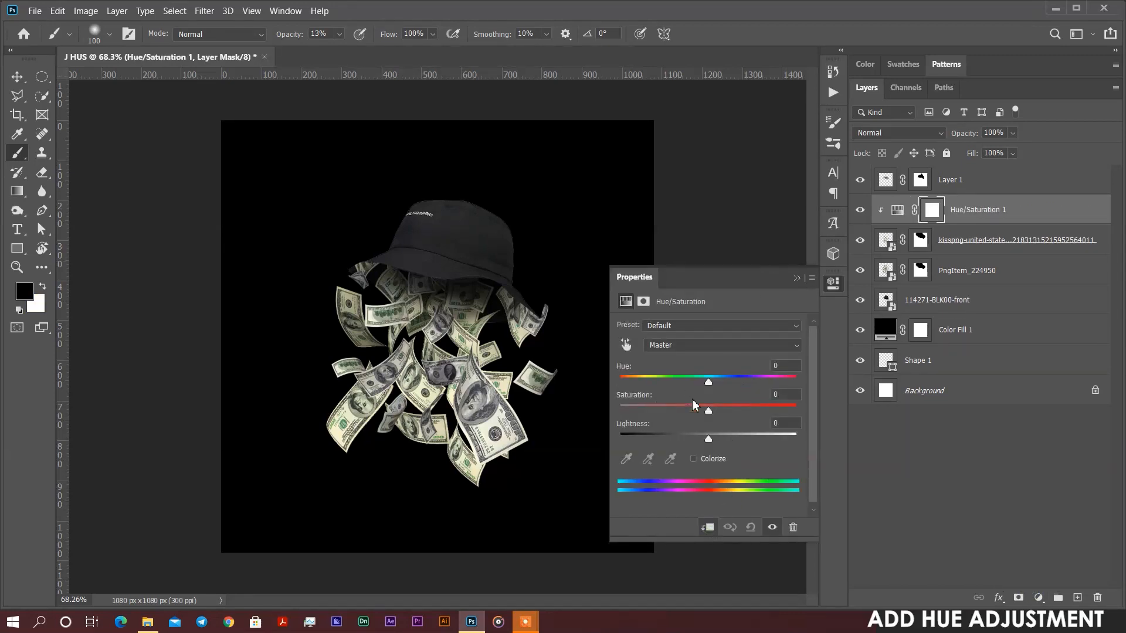
mouse_move(709, 383)
left_mouse_down()
mouse_move(661, 383)
mouse_move(766, 387)
mouse_move(666, 387)
mouse_move(706, 390)
mouse_move(692, 394)
mouse_move(696, 404)
mouse_move(674, 384)
mouse_move(634, 383)
mouse_move(713, 384)
left_mouse_up()
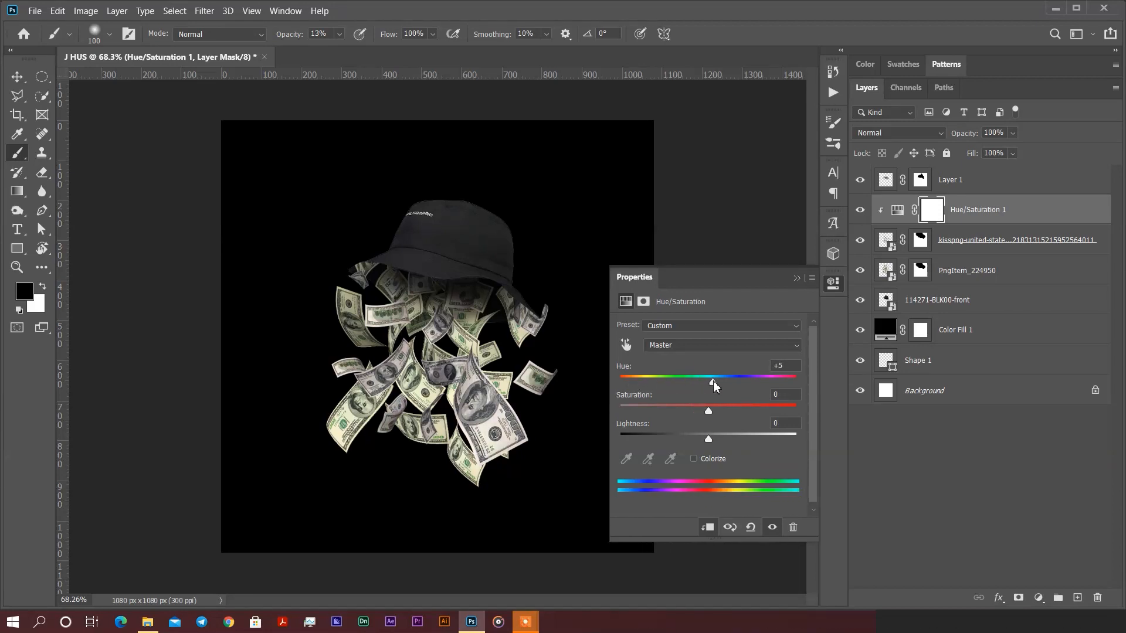
left_click(838, 284)
scroll(639, 317, "down", 3)
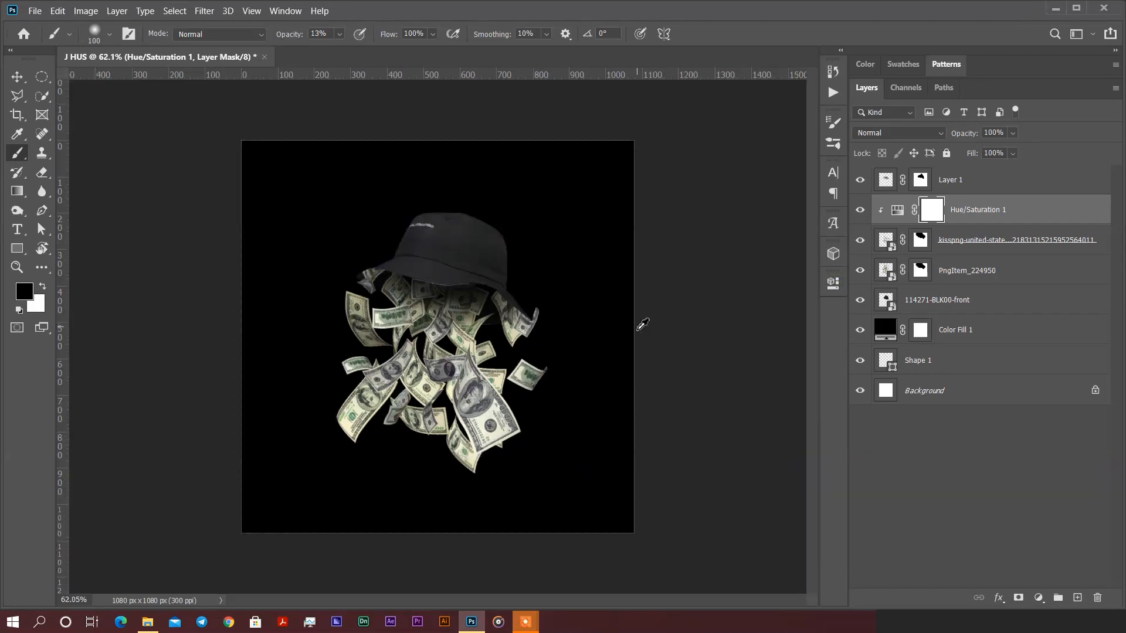
mouse_move(486, 313)
left_mouse_down()
mouse_move(469, 244)
mouse_move(480, 287)
left_mouse_up()
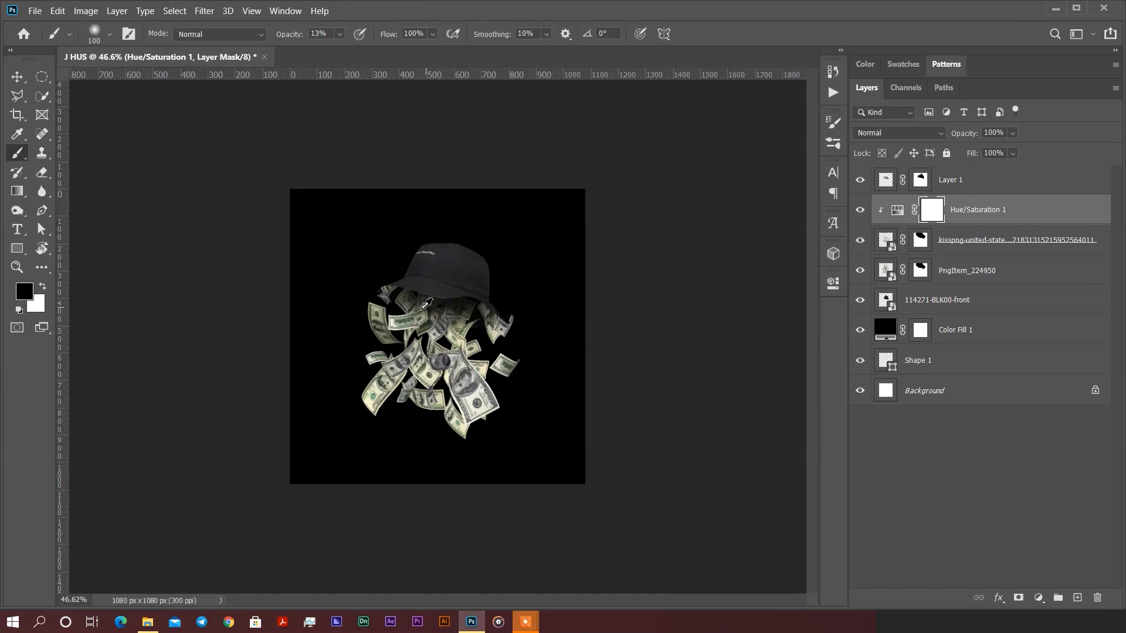
scroll(427, 304, "up", 4)
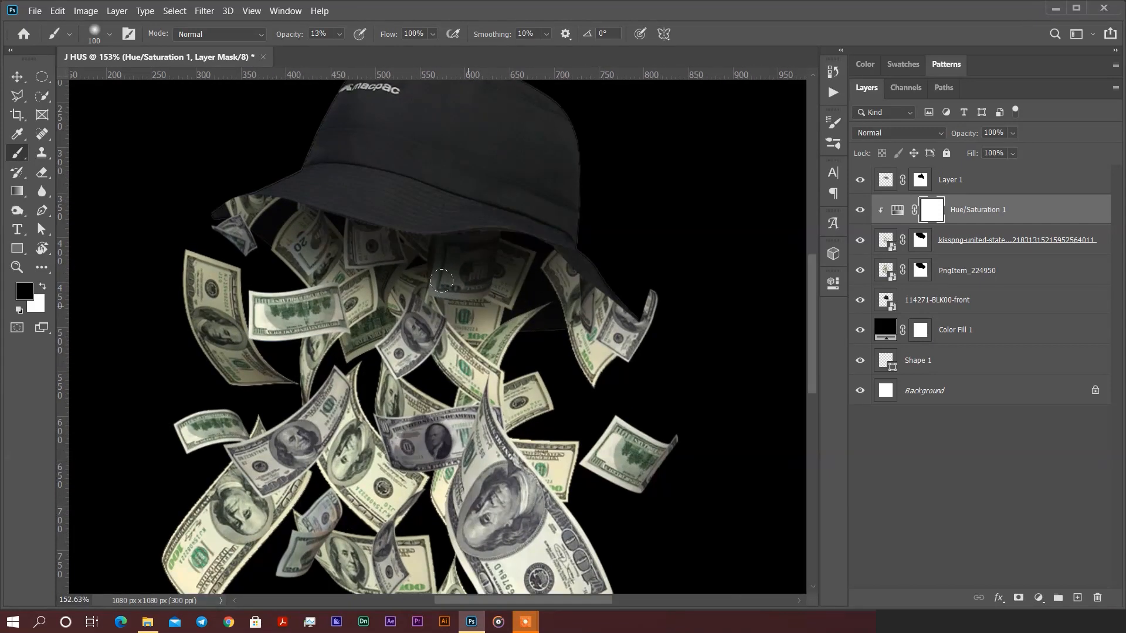
Rasterize the 114271-BLK00-front hat layer for the Clone Stamp tool and reduce the stamp's brush size to 10.
scroll(441, 283, "down", 4)
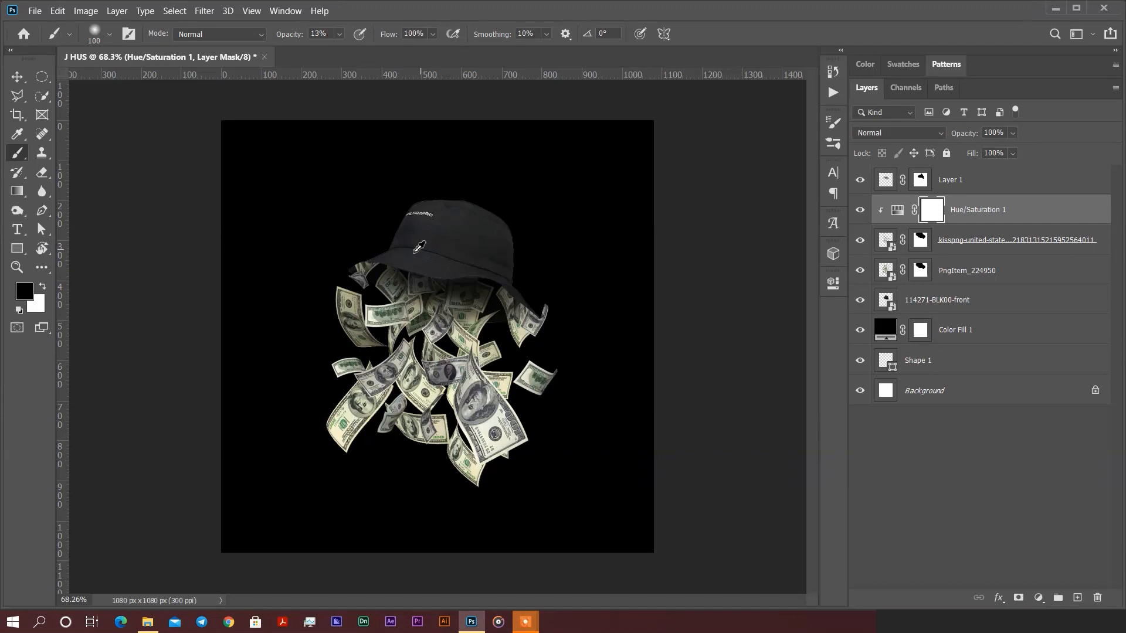
scroll(420, 247, "up", 5)
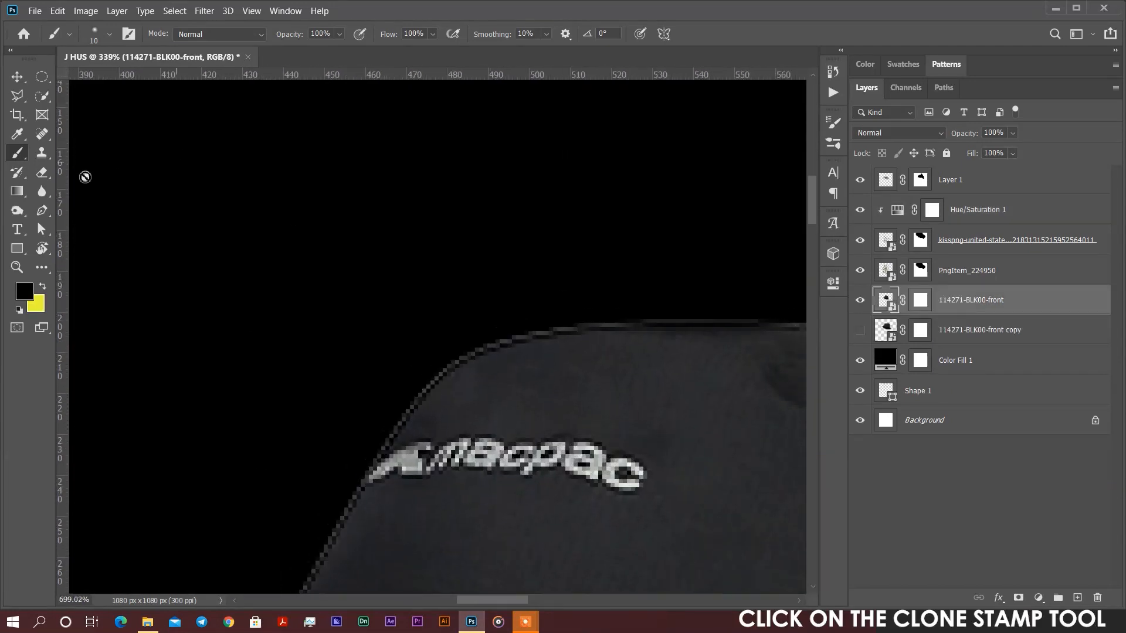
left_click(42, 153)
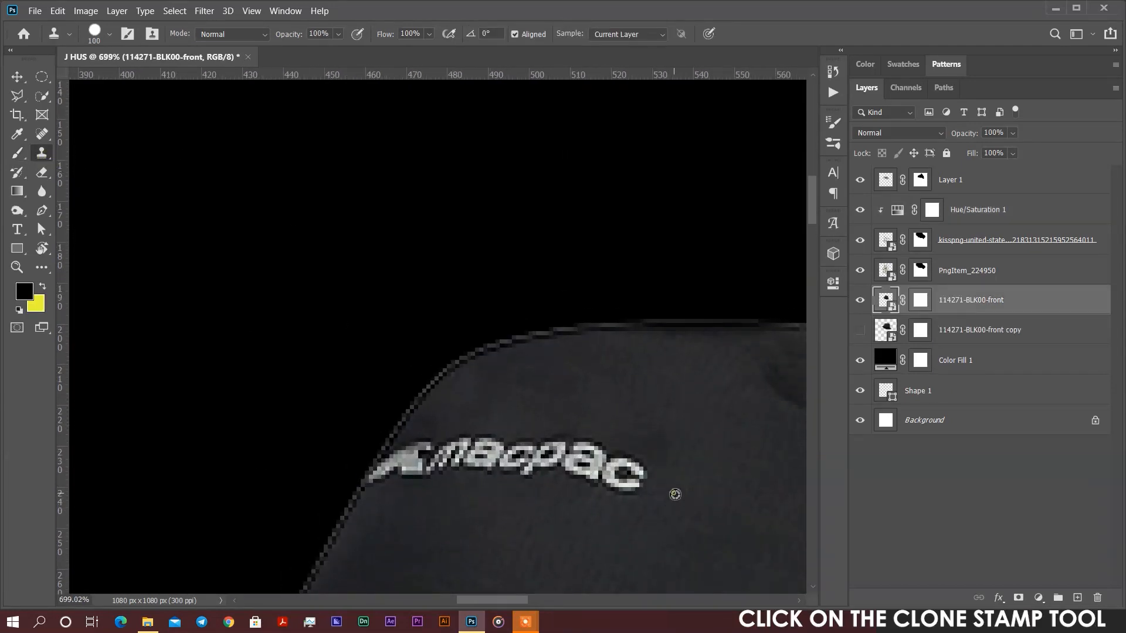
left_click(653, 474)
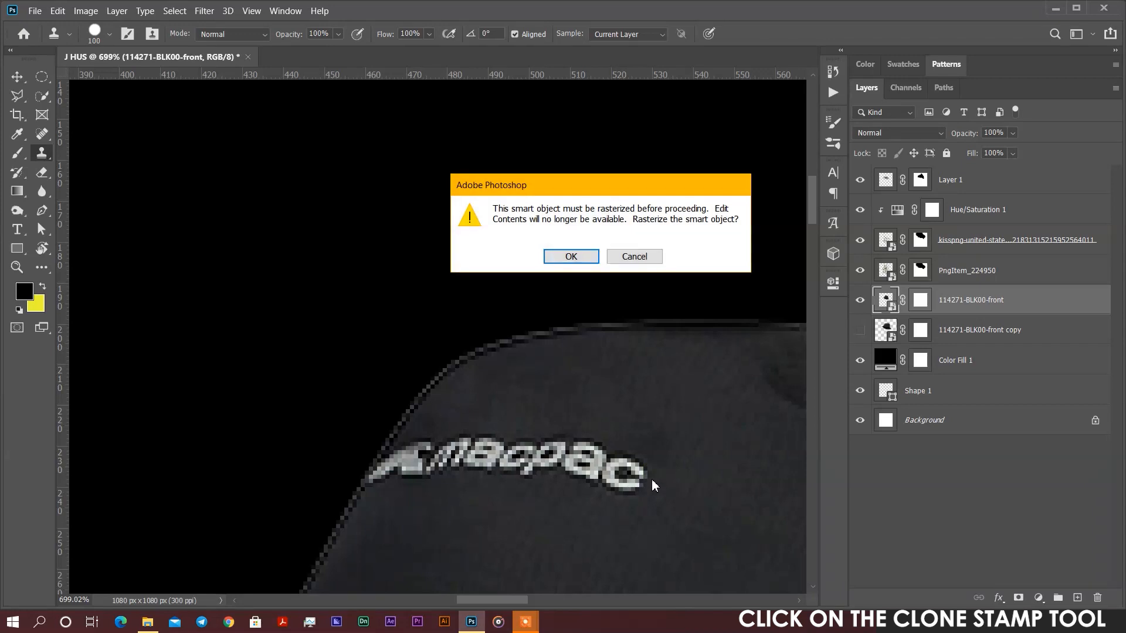
left_click(569, 258)
key("bracketleft")
key("bracketleft")
key("bracketleft")
key("bracketleft")
key("bracketleft")
key("bracketleft")
key("bracketleft")
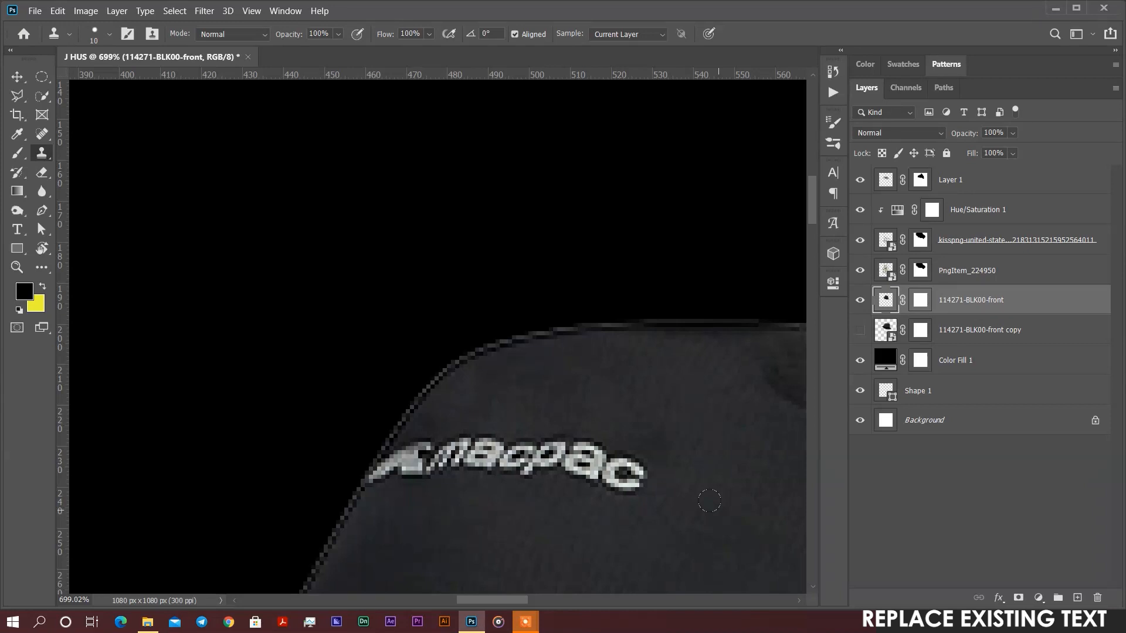
Clone plain hat fabric sampled beside the white macpac logo over the whole logo to erase it.
left_click(720, 509, "alt")
mouse_move(647, 463)
left_mouse_down()
mouse_move(609, 484)
mouse_move(625, 459)
mouse_move(593, 457)
left_mouse_up()
mouse_move(576, 441)
left_mouse_down()
mouse_move(582, 451)
mouse_move(519, 436)
mouse_move(438, 448)
mouse_move(428, 437)
mouse_move(416, 441)
mouse_move(438, 444)
mouse_move(379, 473)
mouse_move(389, 484)
left_mouse_up()
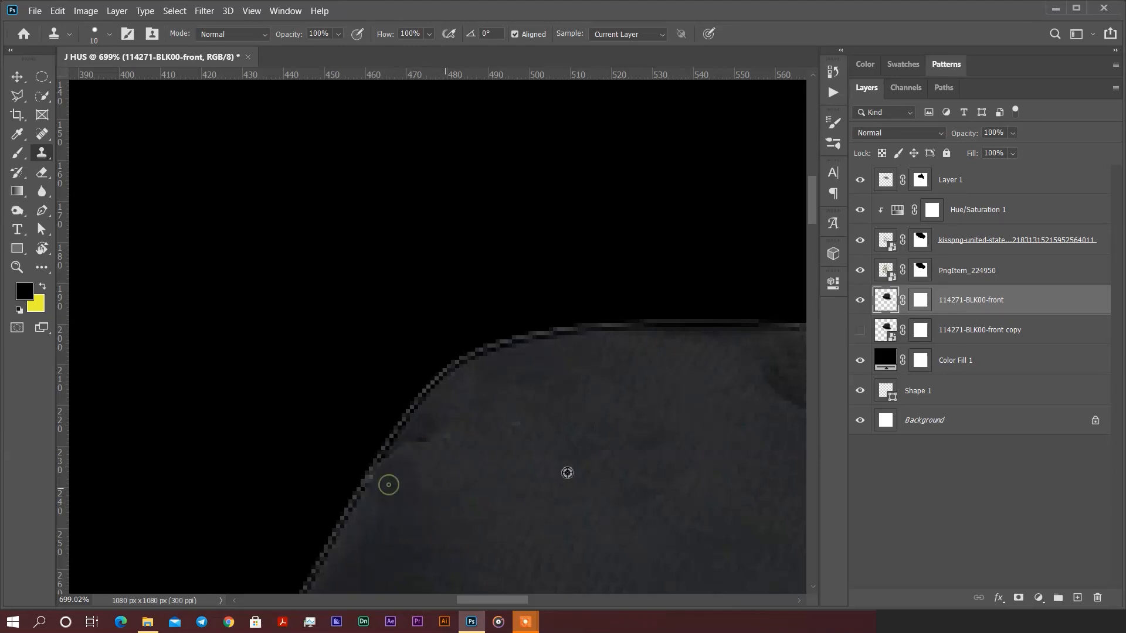
Add a text layer reading IKELVINOSA on the front of the hat's crown.
scroll(663, 482, "down", 5)
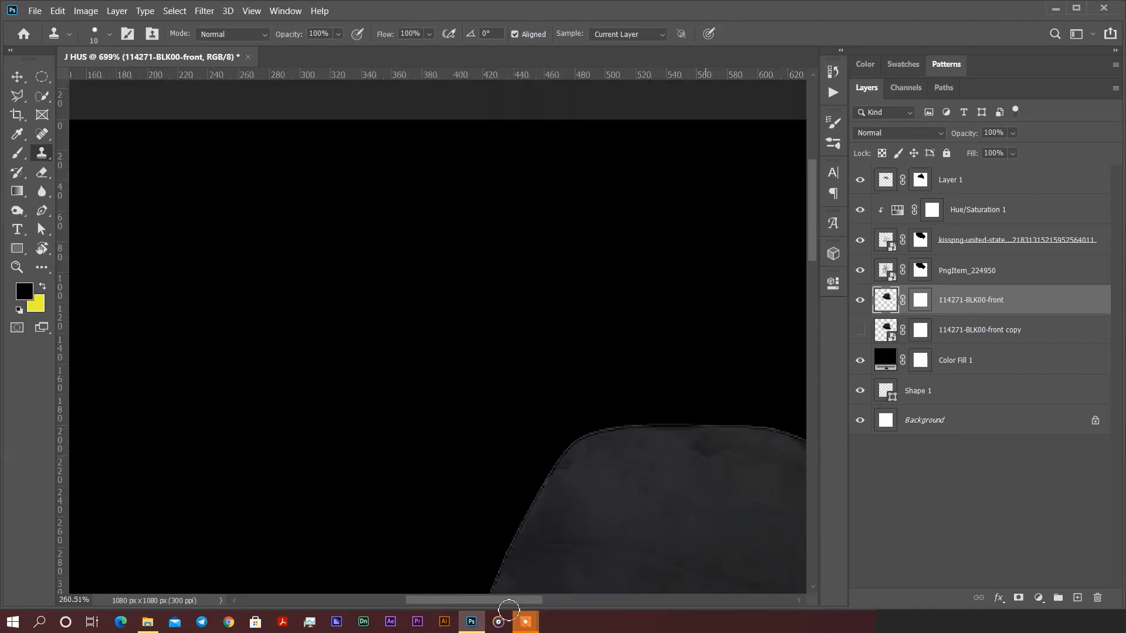
scroll(678, 515, "down", 3)
scroll(790, 555, "down", 1)
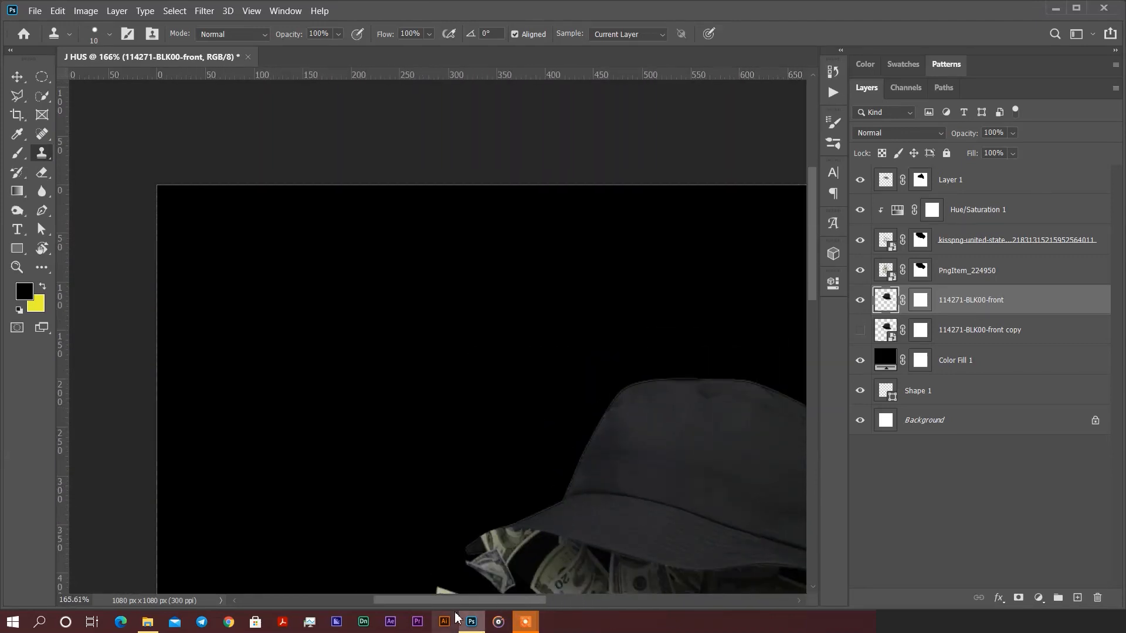
left_click_drag(476, 600, 527, 601)
scroll(480, 586, "up", 4)
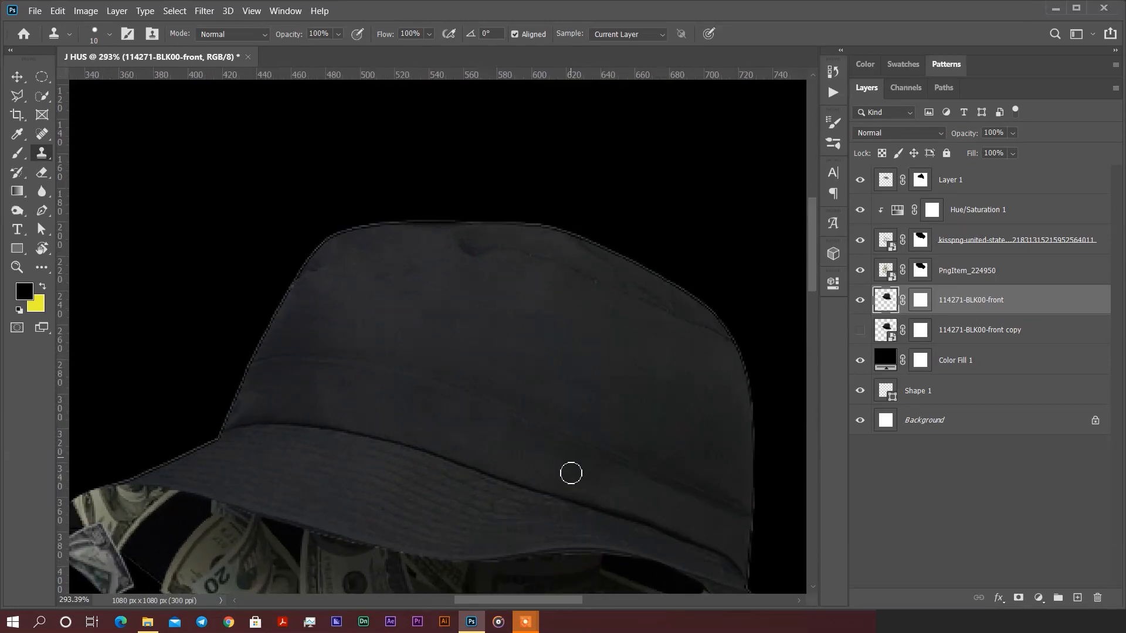
scroll(568, 470, "up", 1)
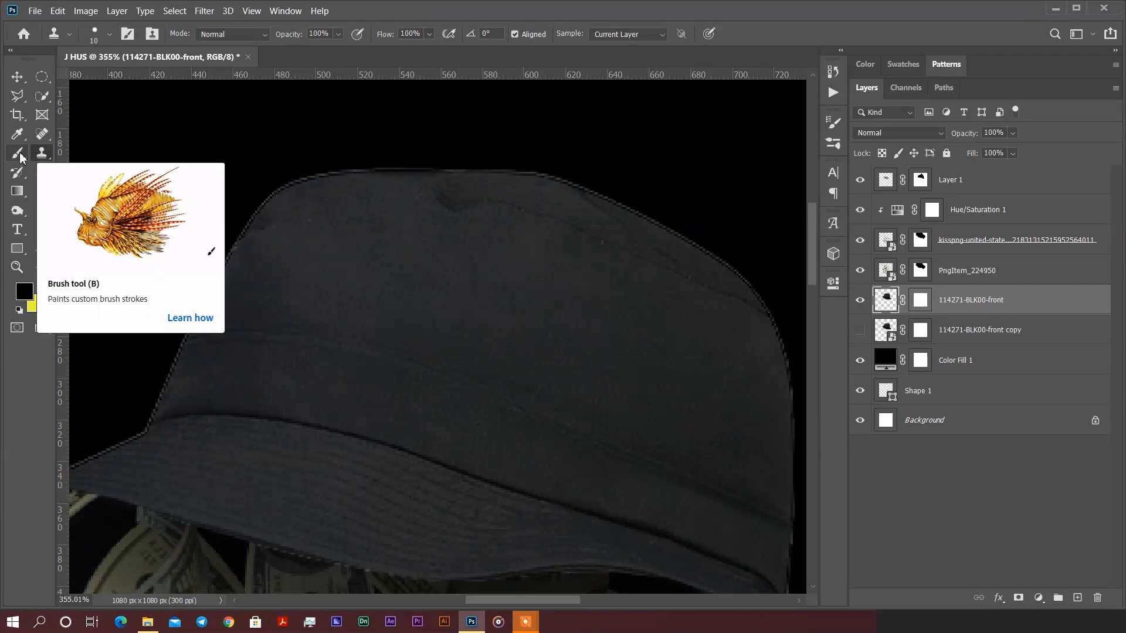
key("o")
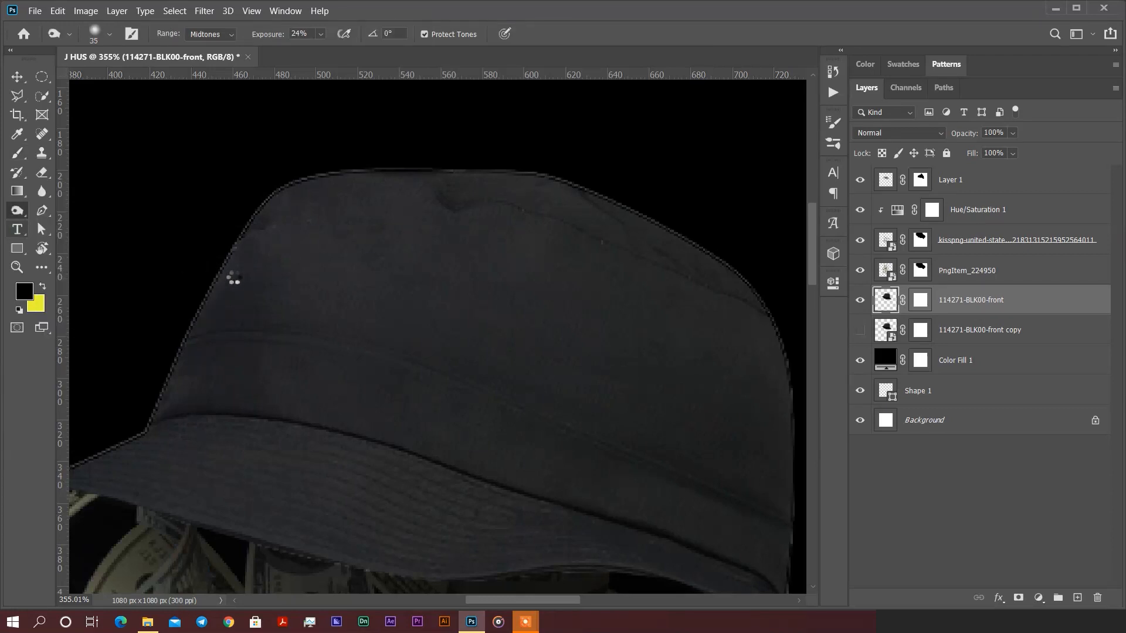
left_click(17, 229)
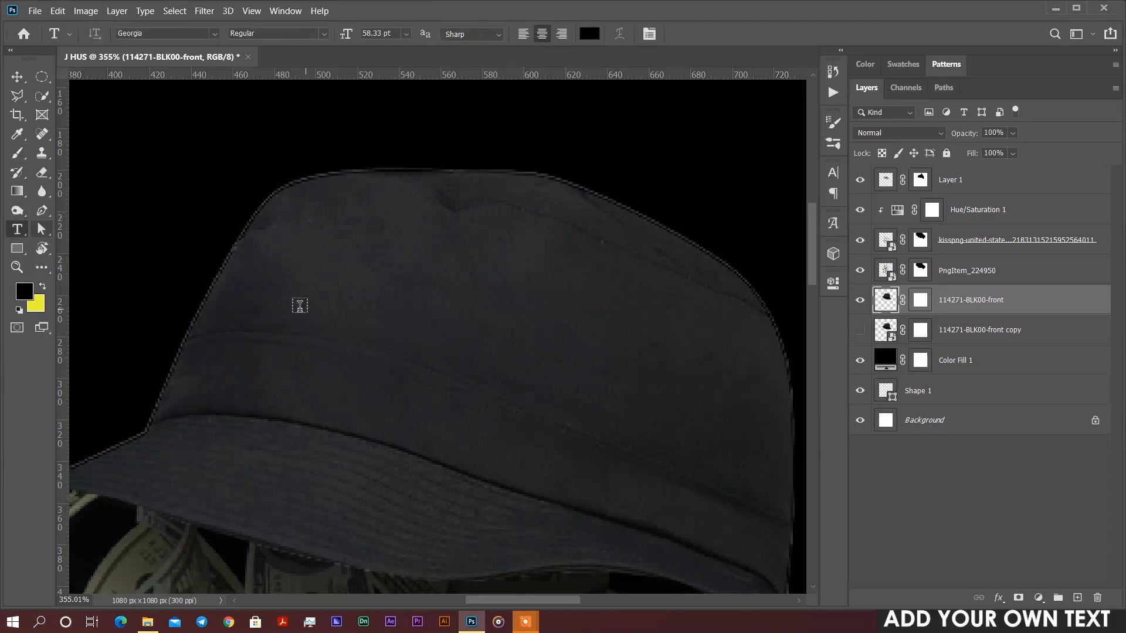
left_click(276, 298)
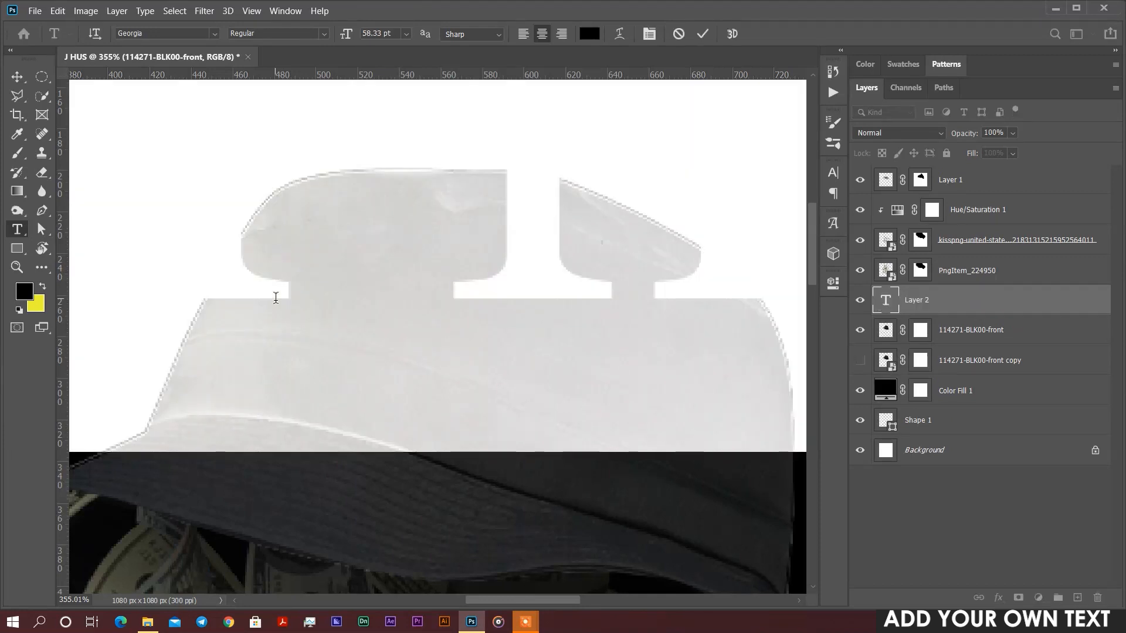
key("BackSpace")
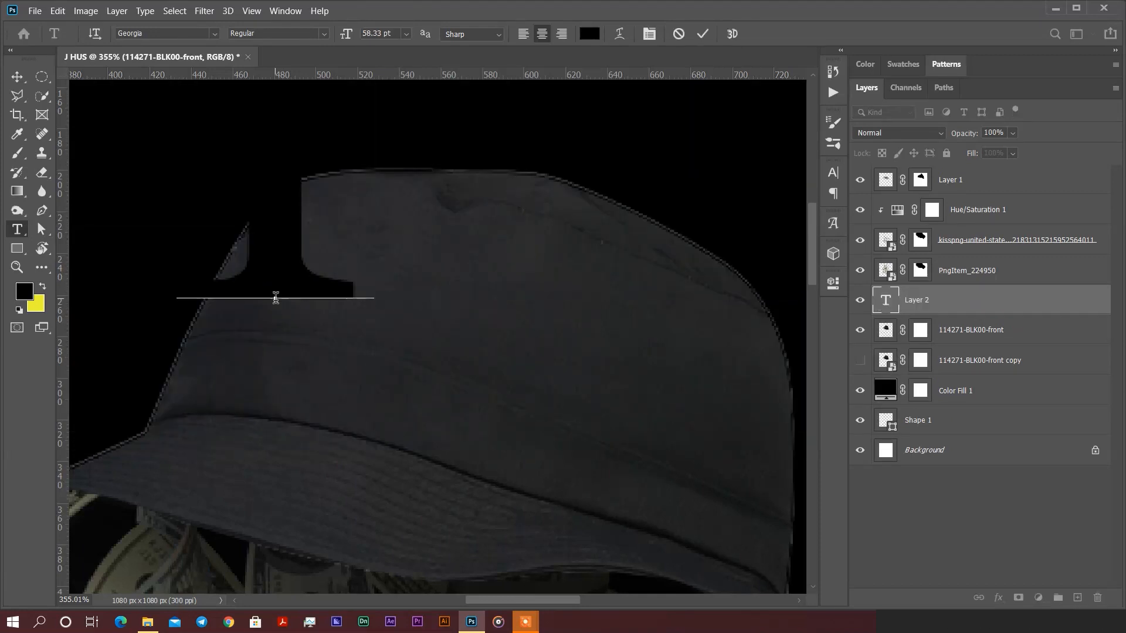
type("IKELVINDS")
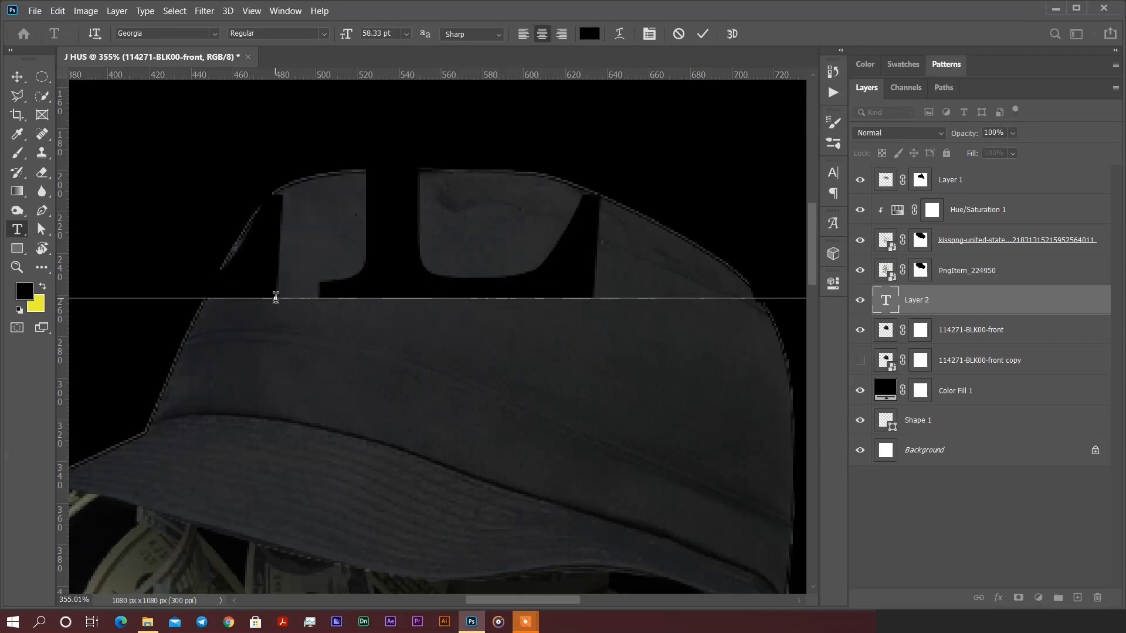
type("A")
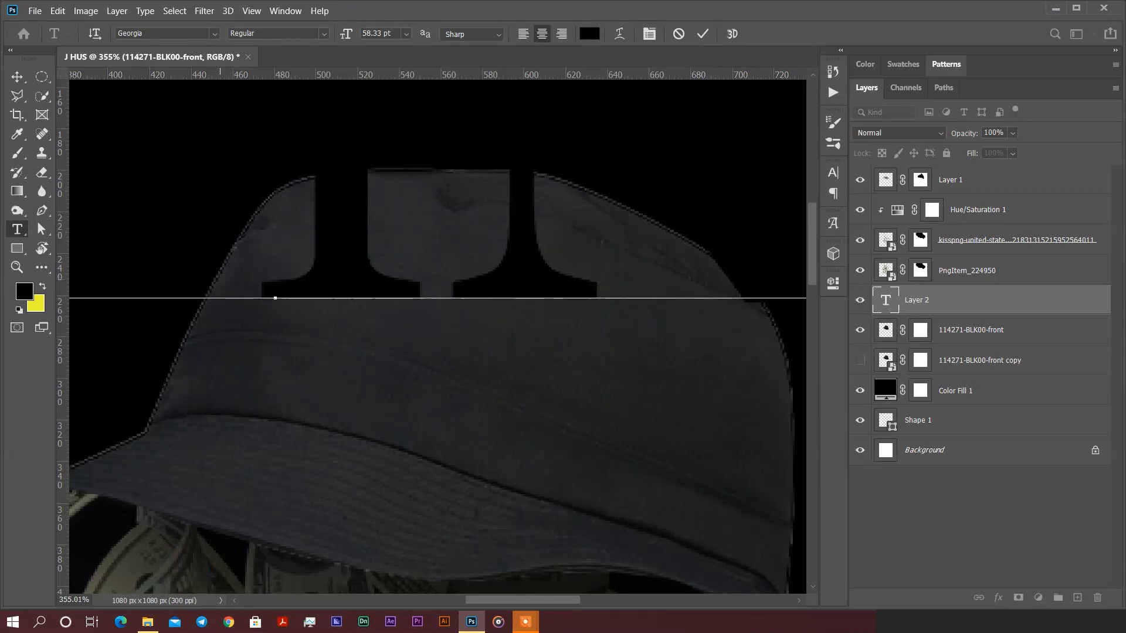
Format all of the hat text in white (ffffff), with the Montserrat font at about 12 pt.
key("ctrl+a")
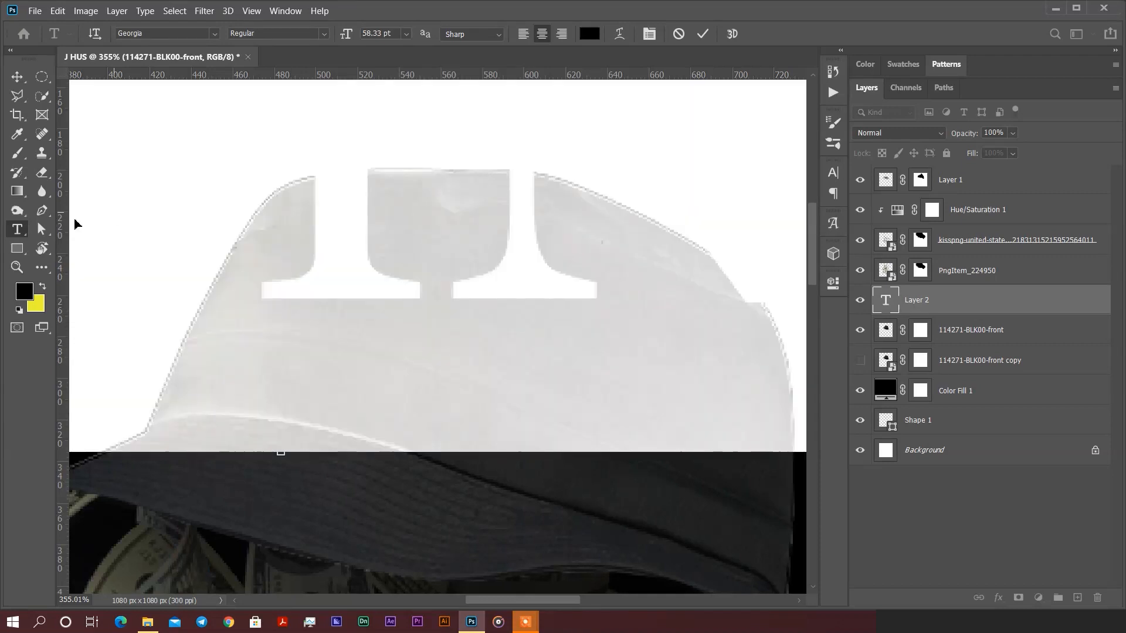
left_click(590, 34)
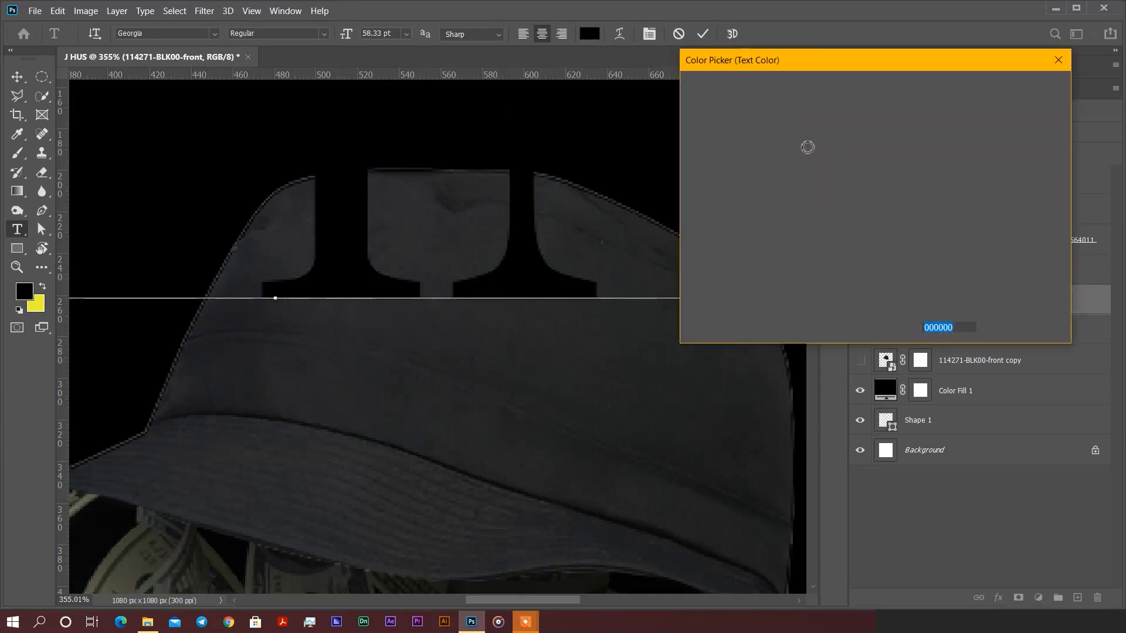
type("ffffff")
left_click(1018, 89)
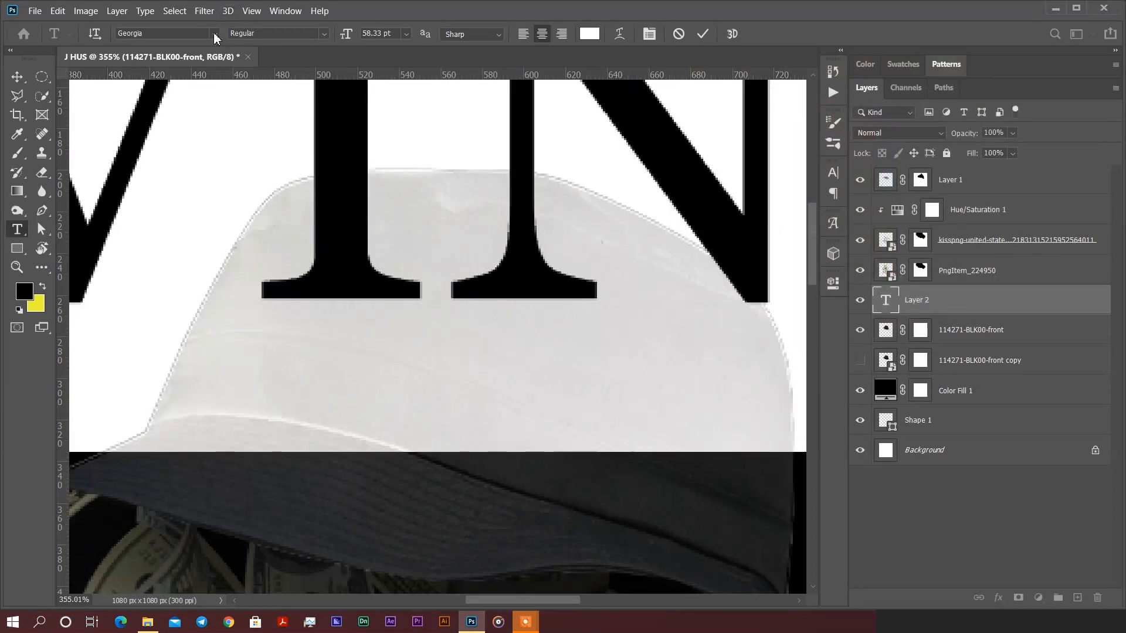
left_click(214, 34)
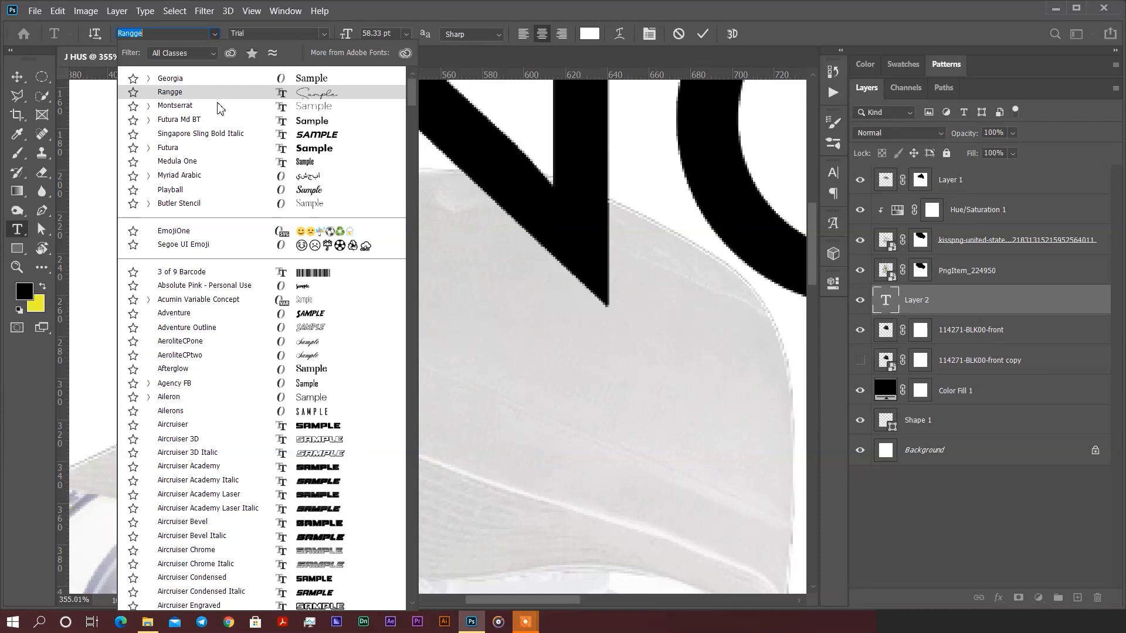
left_click(217, 106)
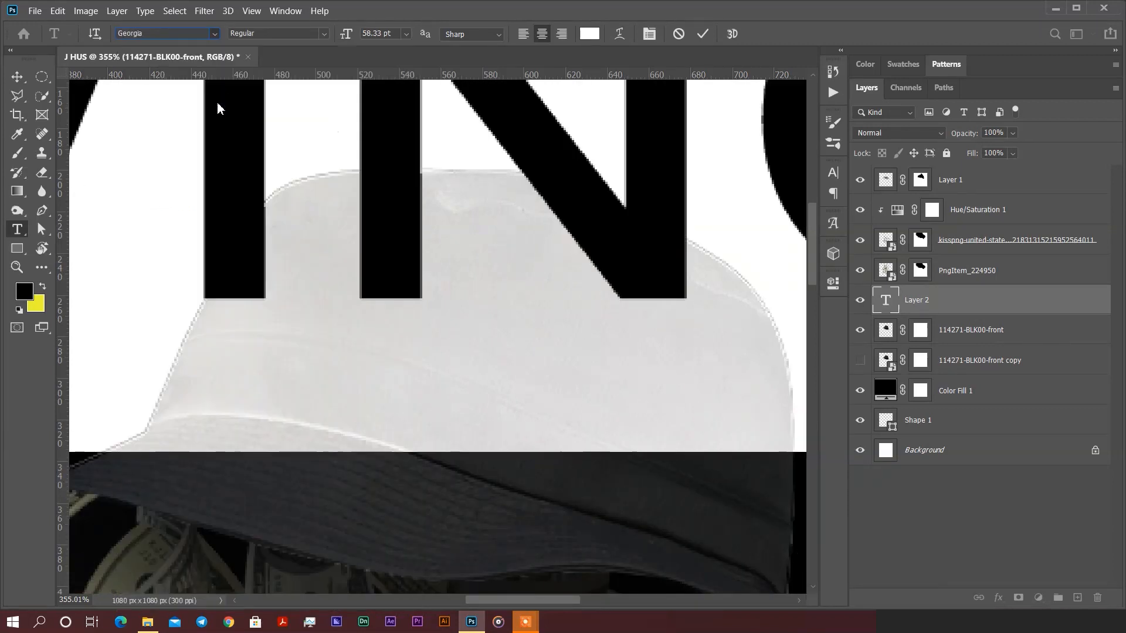
left_click_drag(350, 35, 181, 54)
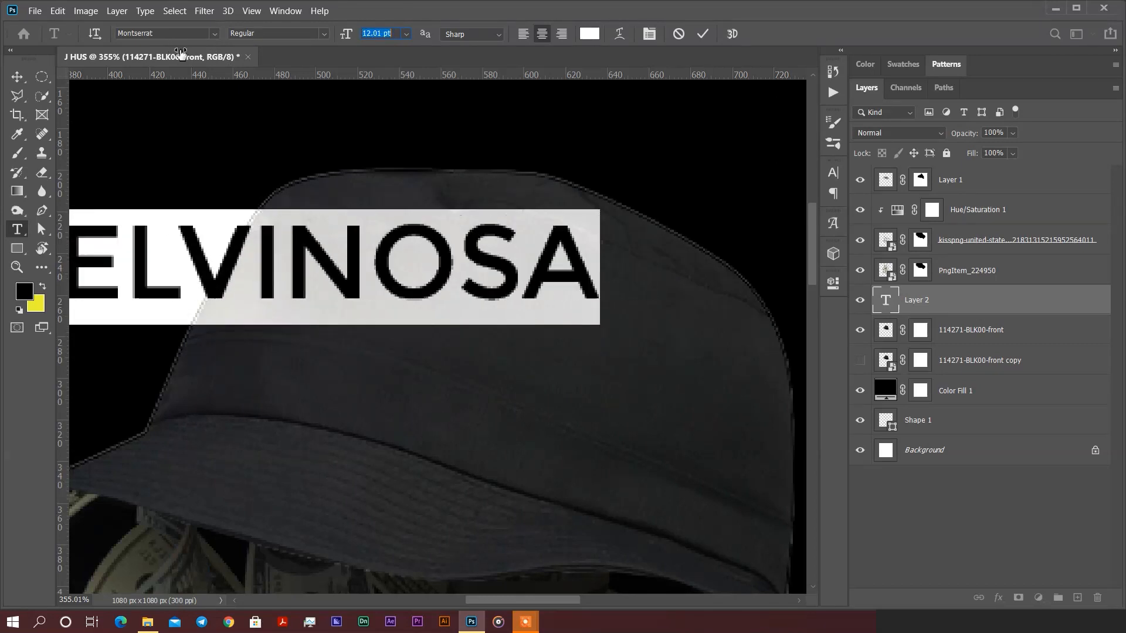
Delete the extra A at the end of the hat text and turn off All Caps for it.
left_click(578, 247)
key("BackSpace")
key("ctrl")
key("ctrl+a")
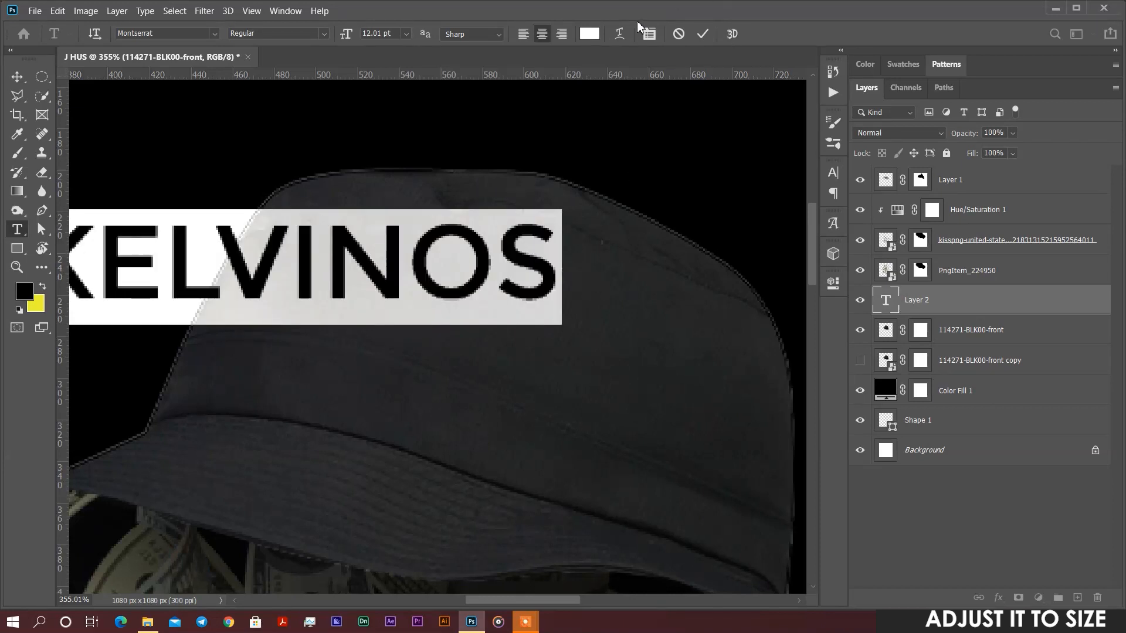
left_click(648, 33)
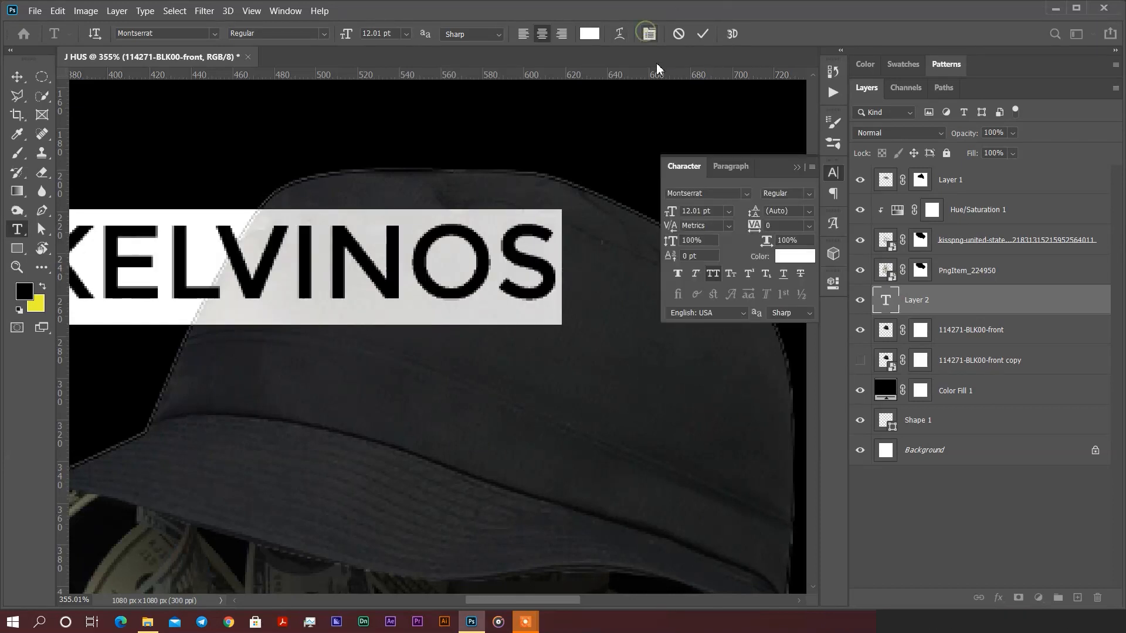
left_click(716, 272)
left_click(832, 172)
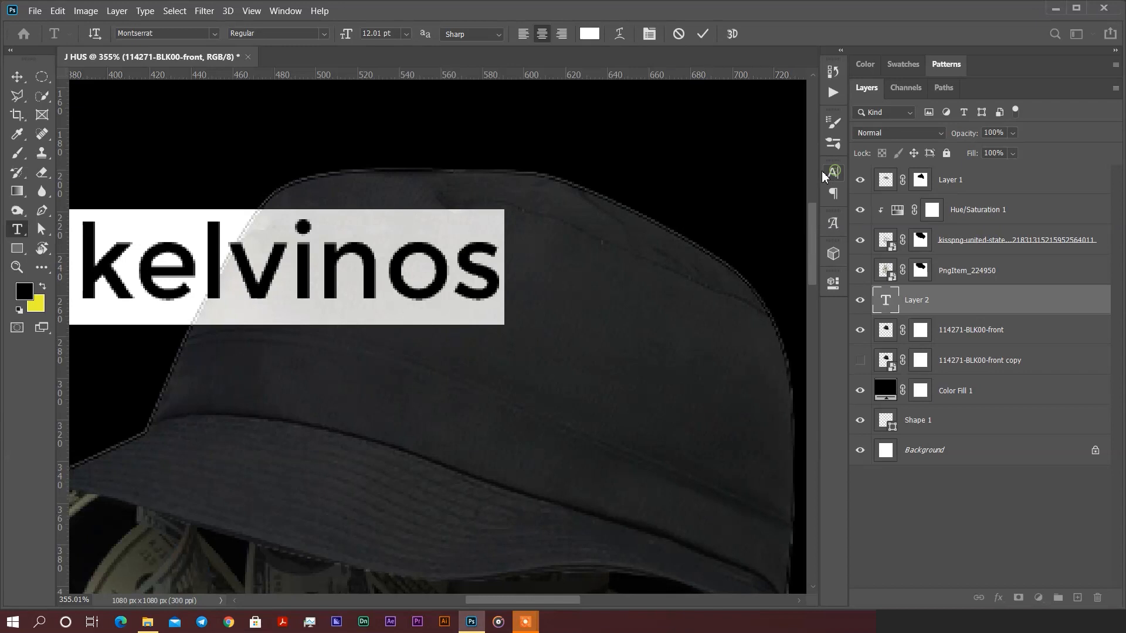
Scale the ikelvinos text to about half its width, tilt it slightly clockwise, and place it where the old logo was.
left_click(19, 76)
left_click_drag(320, 271, 507, 333)
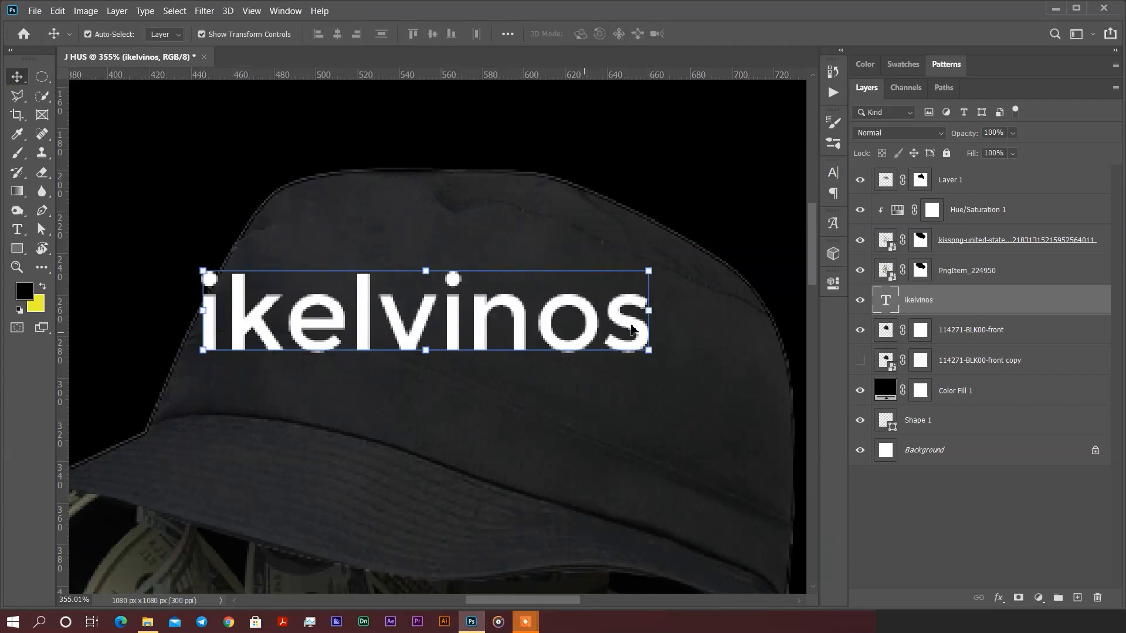
left_click_drag(651, 313, 424, 305)
key("Return")
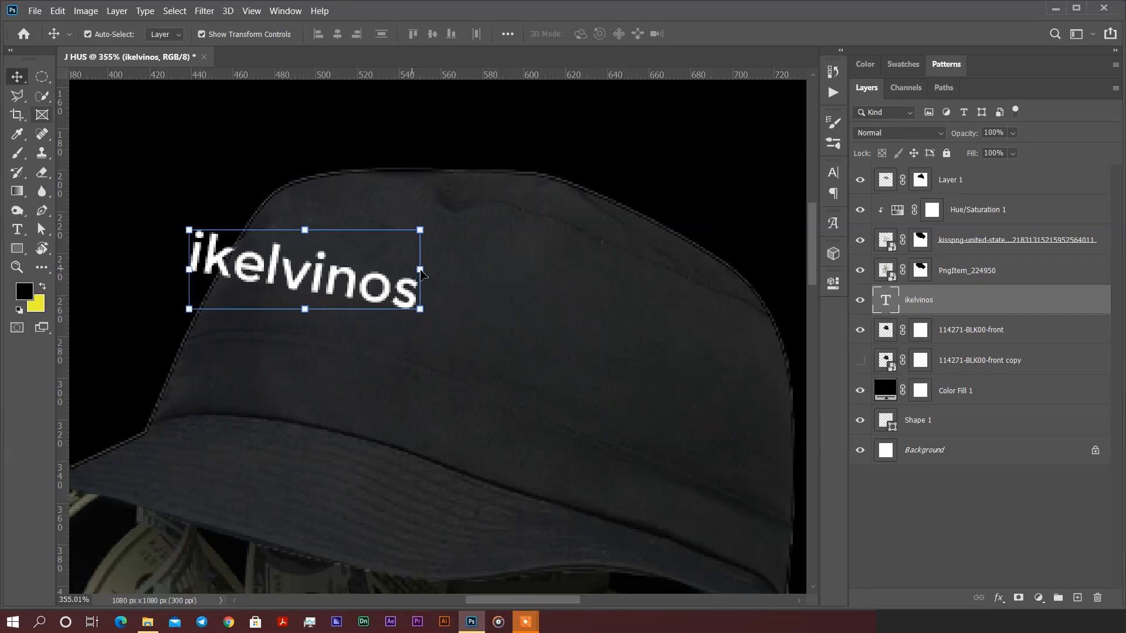
mouse_move(431, 265)
left_mouse_down()
mouse_move(435, 252)
mouse_move(420, 259)
left_mouse_up()
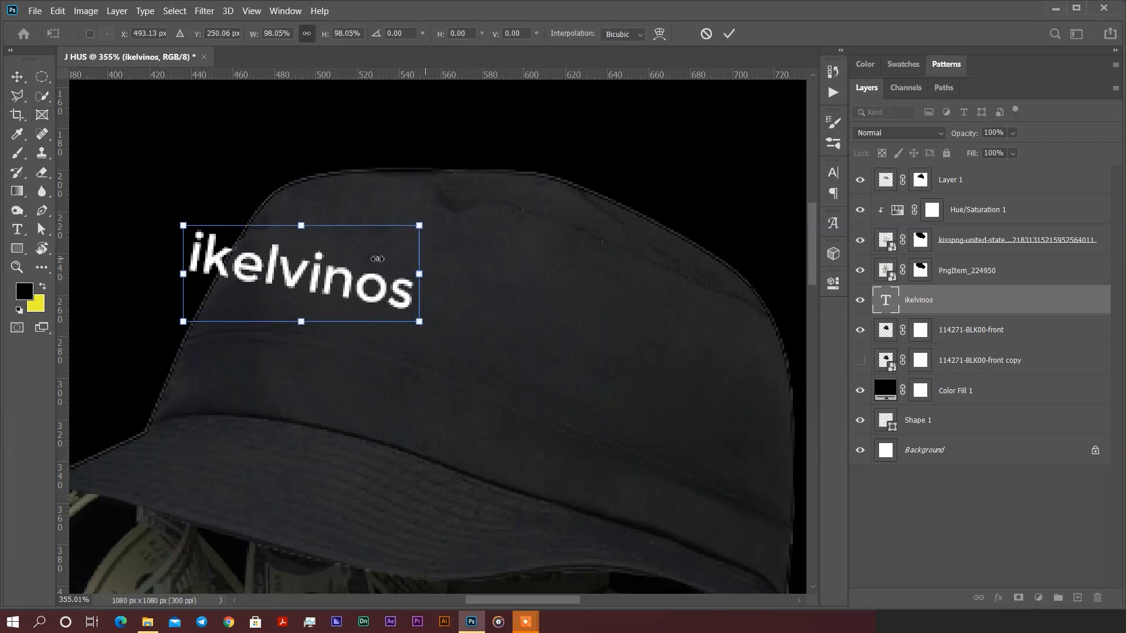
left_click_drag(332, 280, 337, 286)
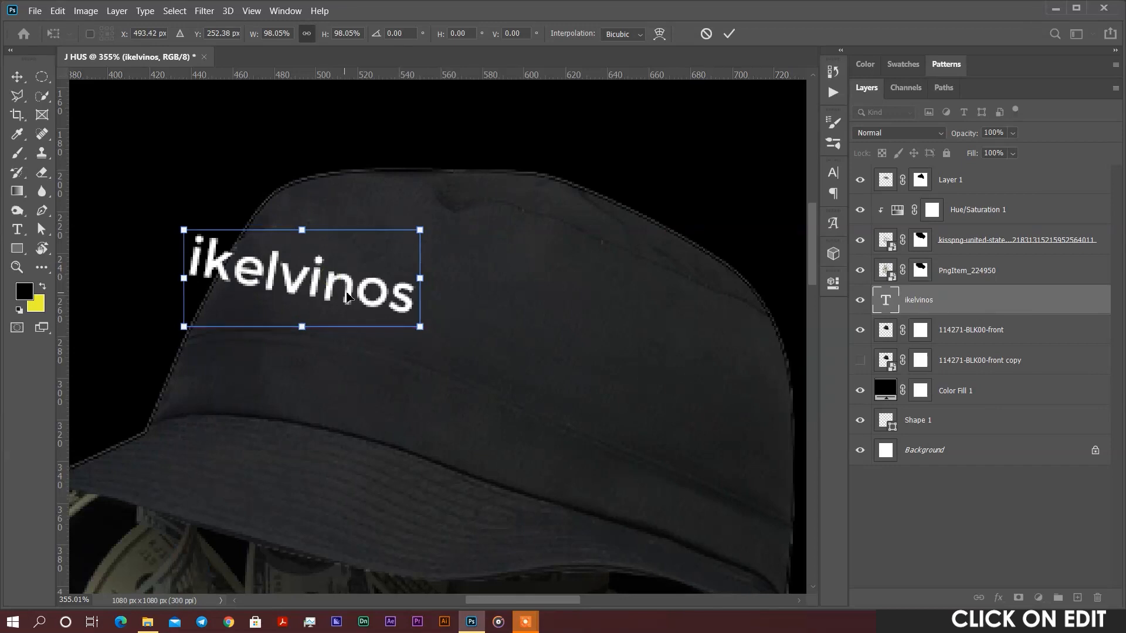
key("Return")
Commit the ikelvinos text's transform and rasterize the text layer to allow a Warp transform.
left_click(85, 11)
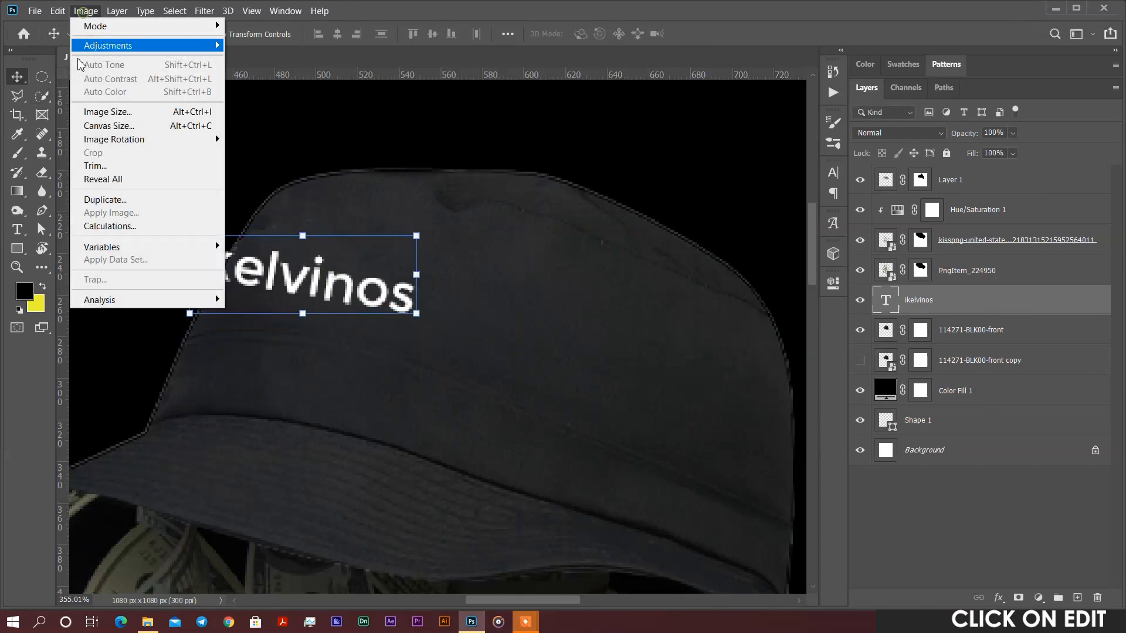
left_click(57, 10)
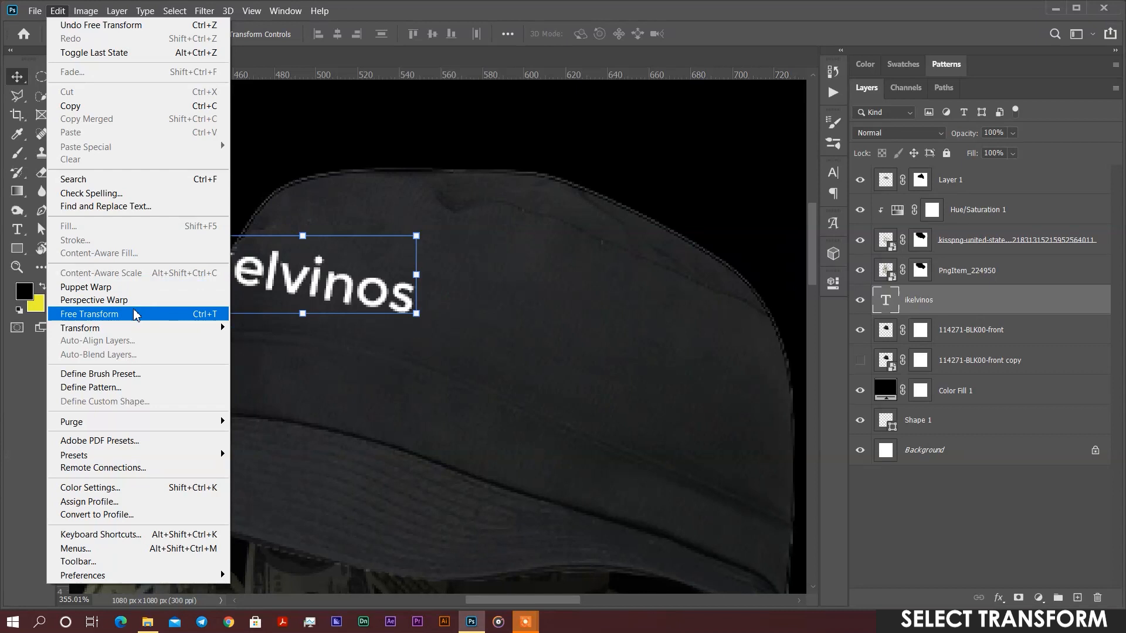
mouse_move(156, 327)
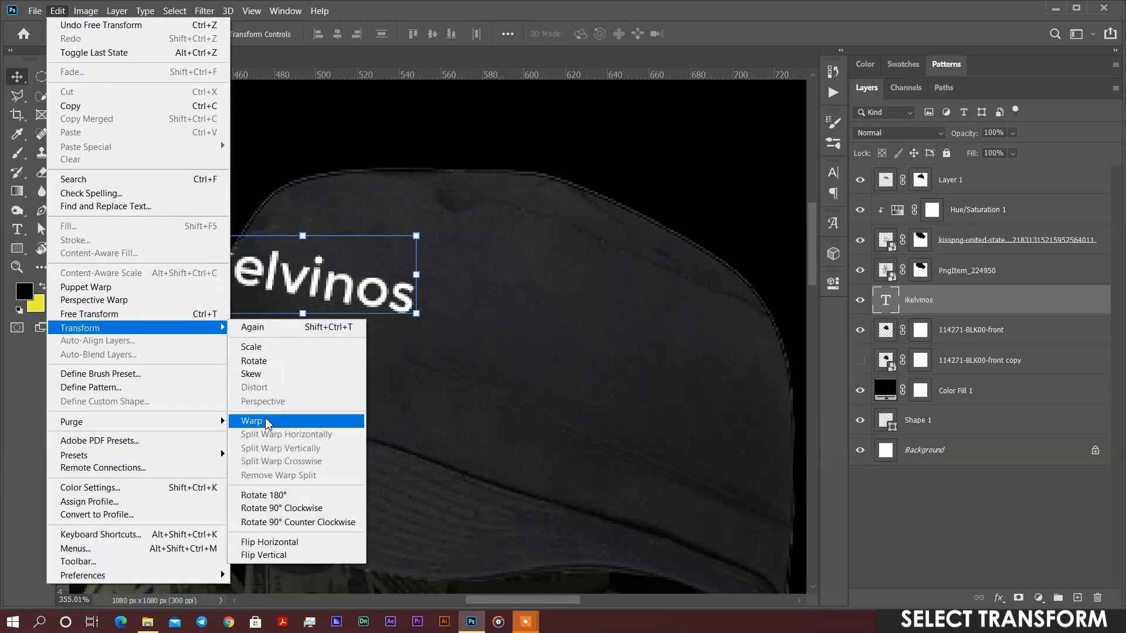
left_click(266, 419)
Warp the rasterized ikelvinos text with a custom Warp so it arches upward and follows the curve of the hat's crown.
left_click(58, 10)
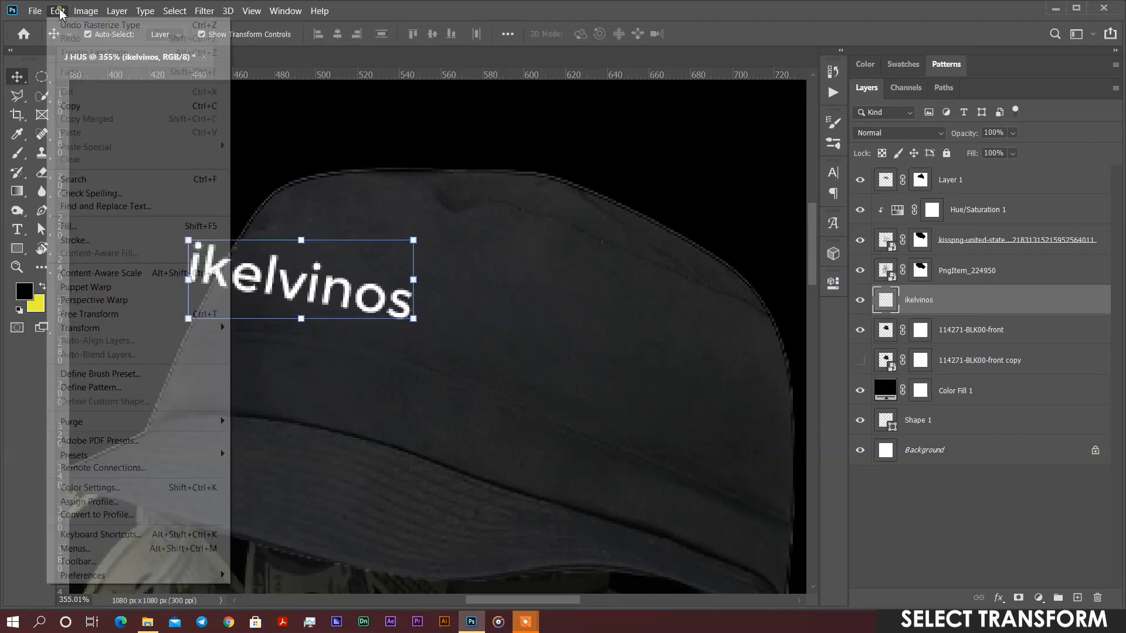
mouse_move(182, 328)
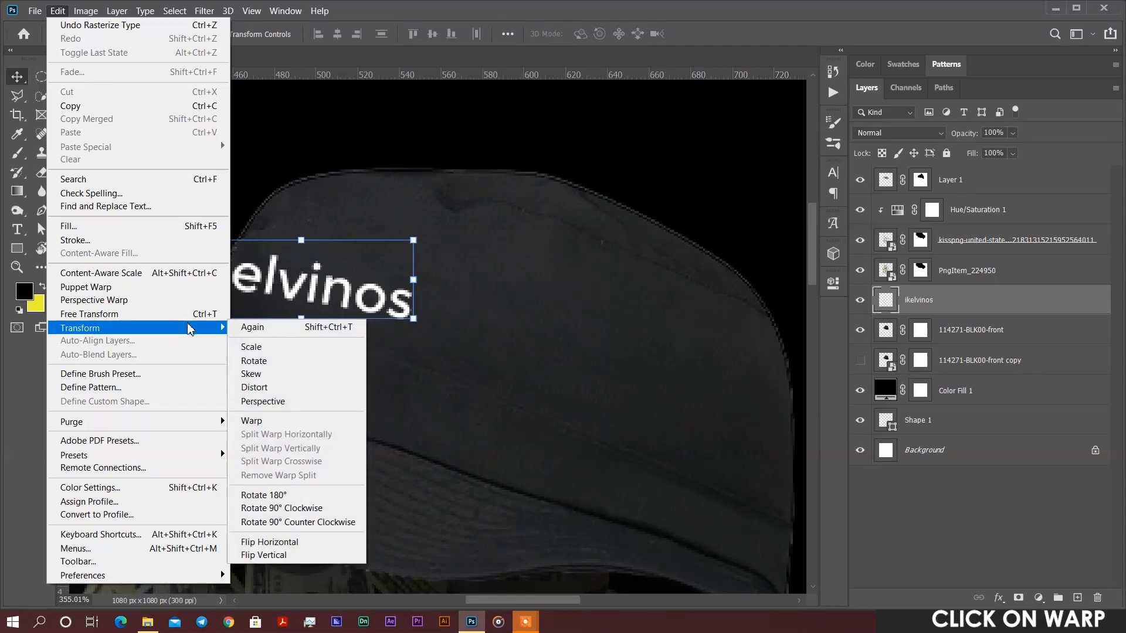
left_click(267, 419)
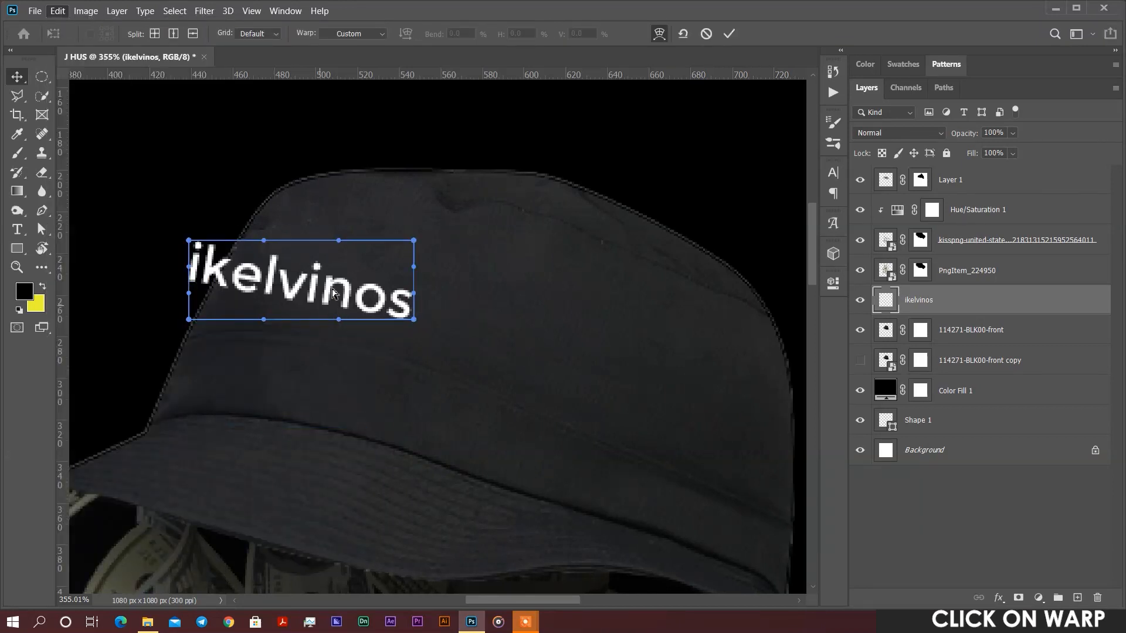
left_click_drag(339, 241, 340, 210)
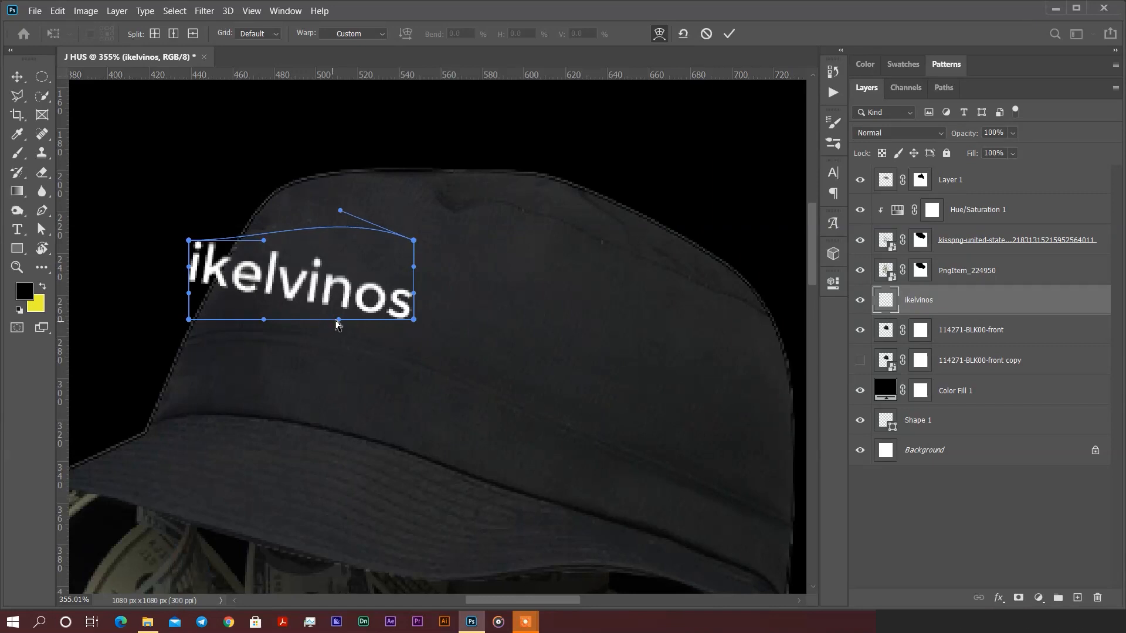
left_click_drag(338, 321, 350, 266)
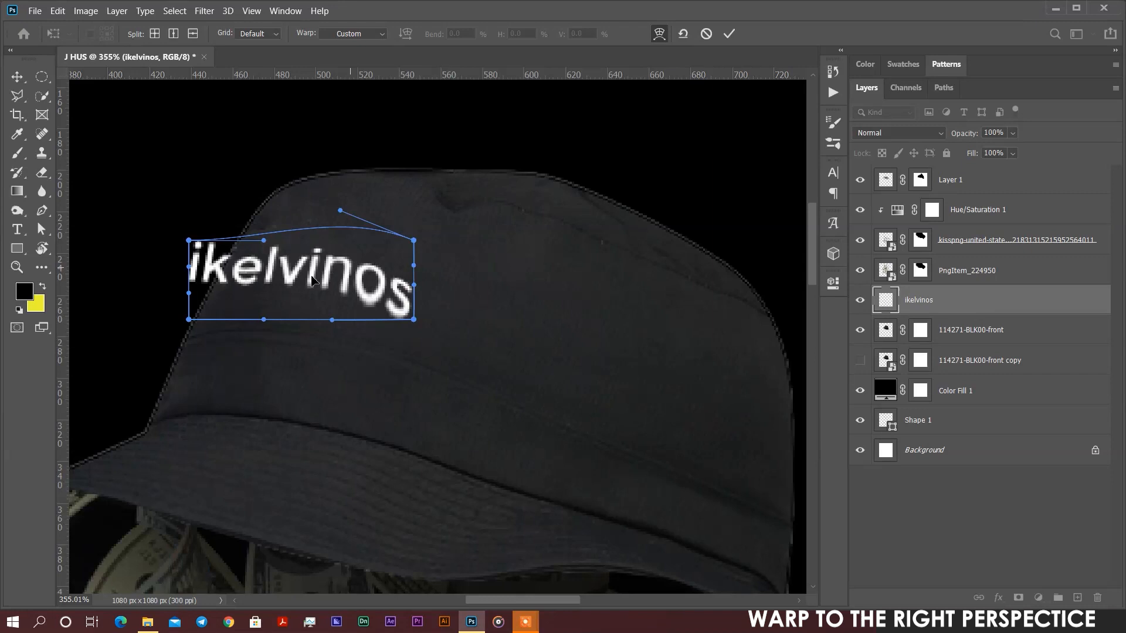
mouse_move(239, 277)
left_mouse_down()
mouse_move(240, 293)
mouse_move(259, 274)
left_mouse_up()
left_click_drag(345, 275, 341, 276)
left_click_drag(254, 262, 247, 228)
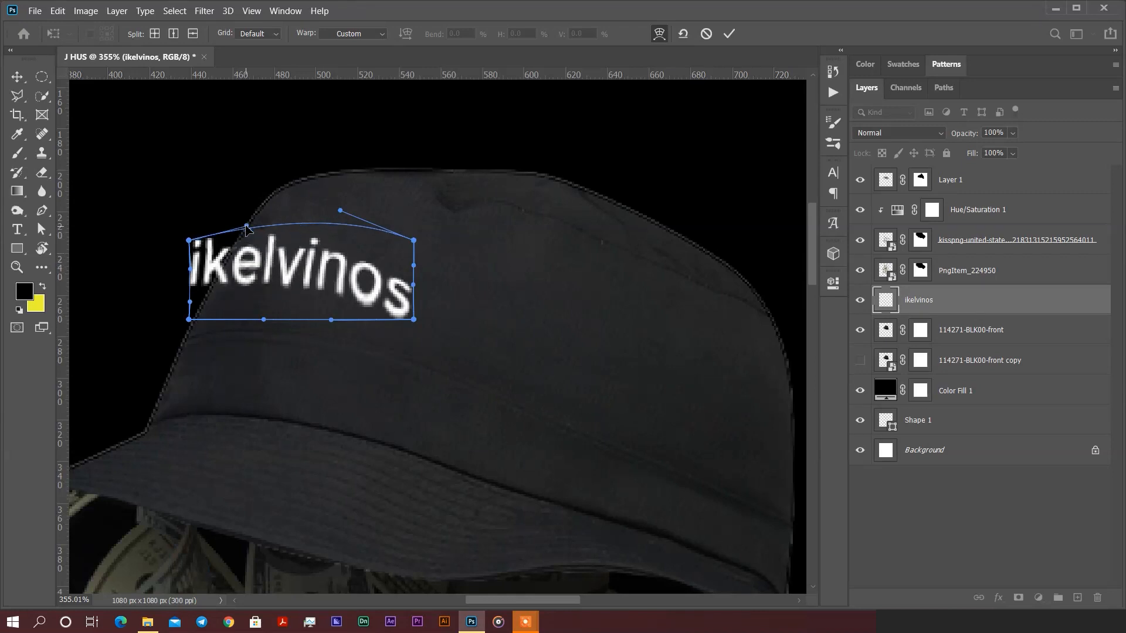
left_click_drag(403, 302, 400, 290)
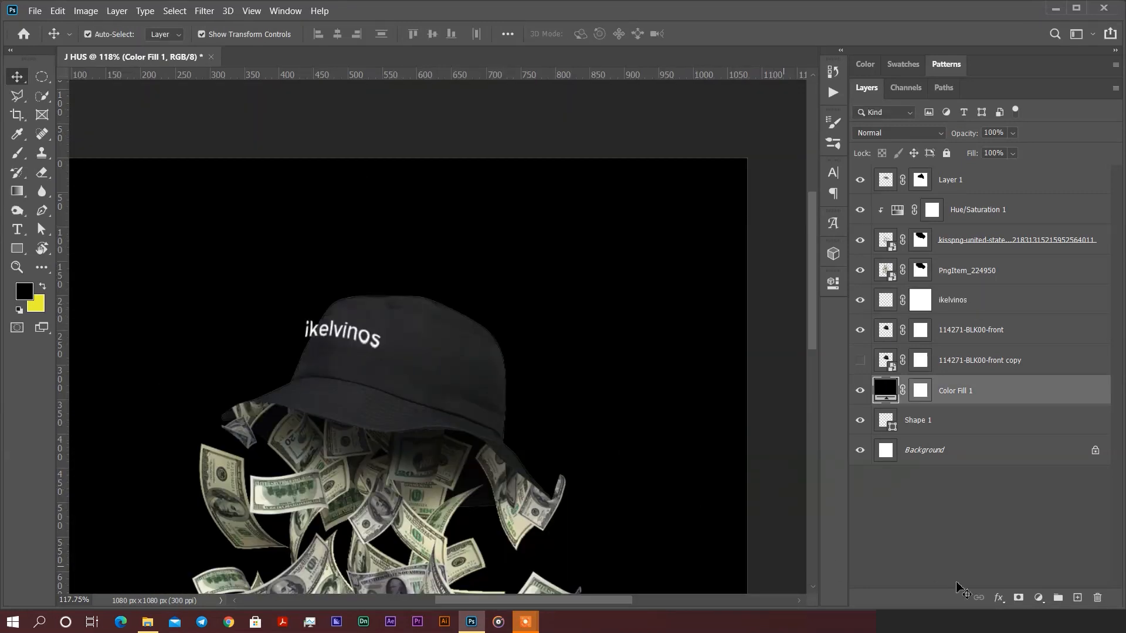
key("shift+F8")
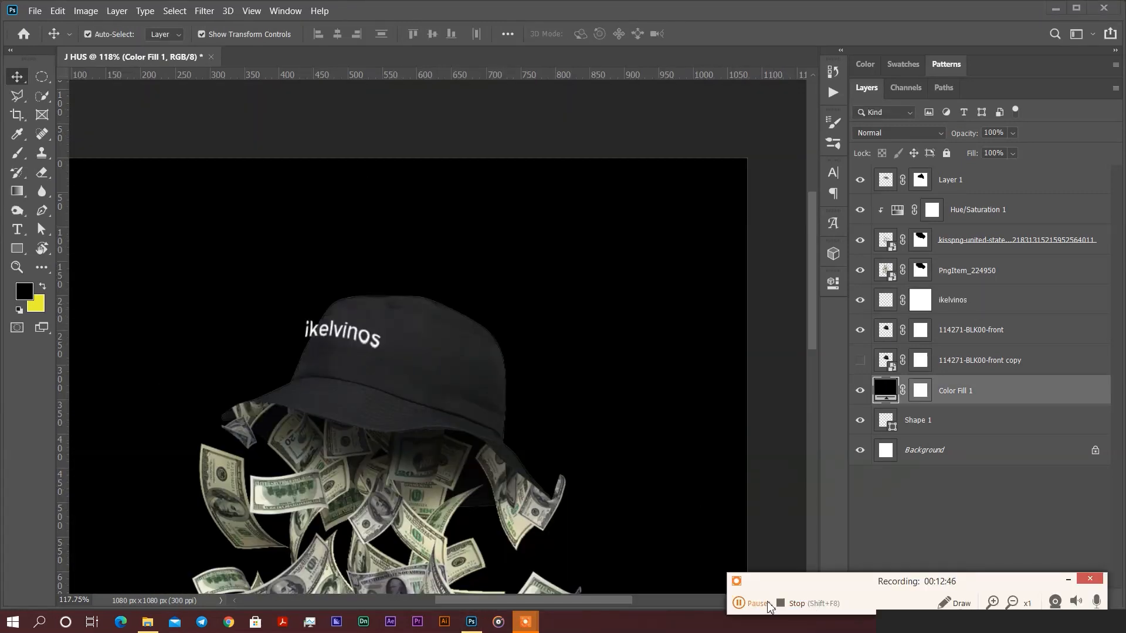
left_click(602, 359)
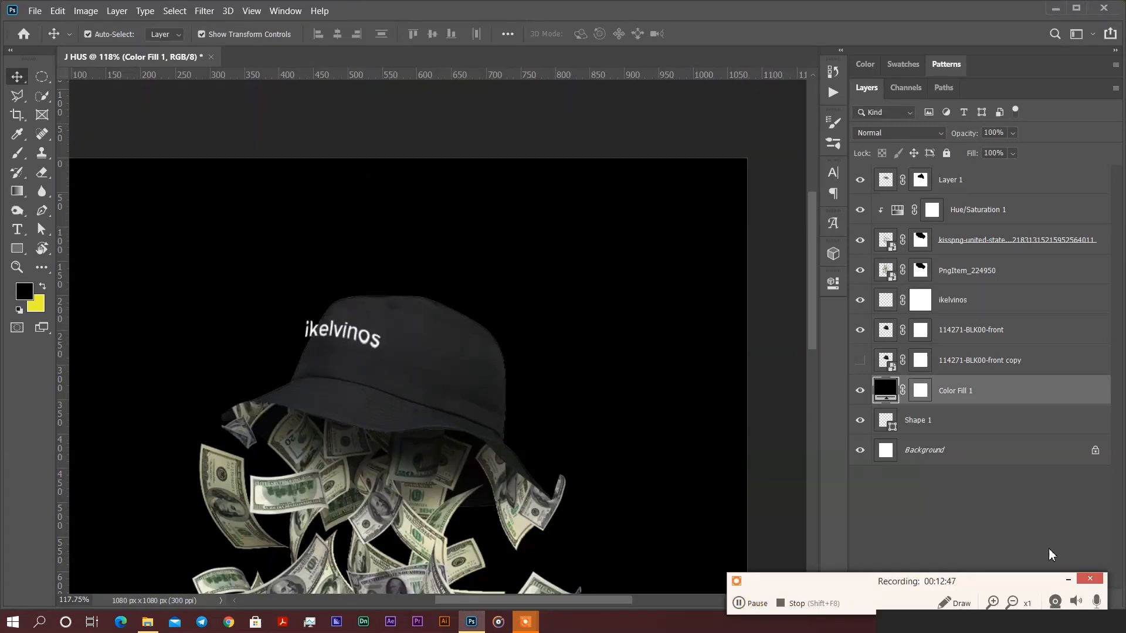
left_click(1068, 580)
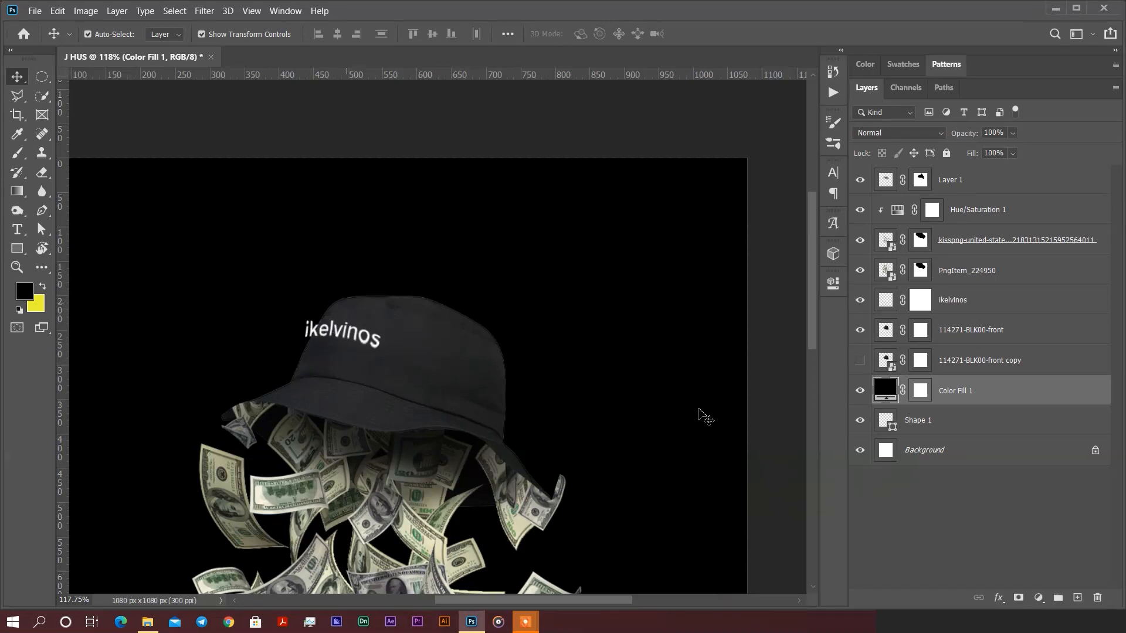
Load the hat's outline as a selection and use it as the layer mask of the ikelvinos layer.
left_click(957, 183)
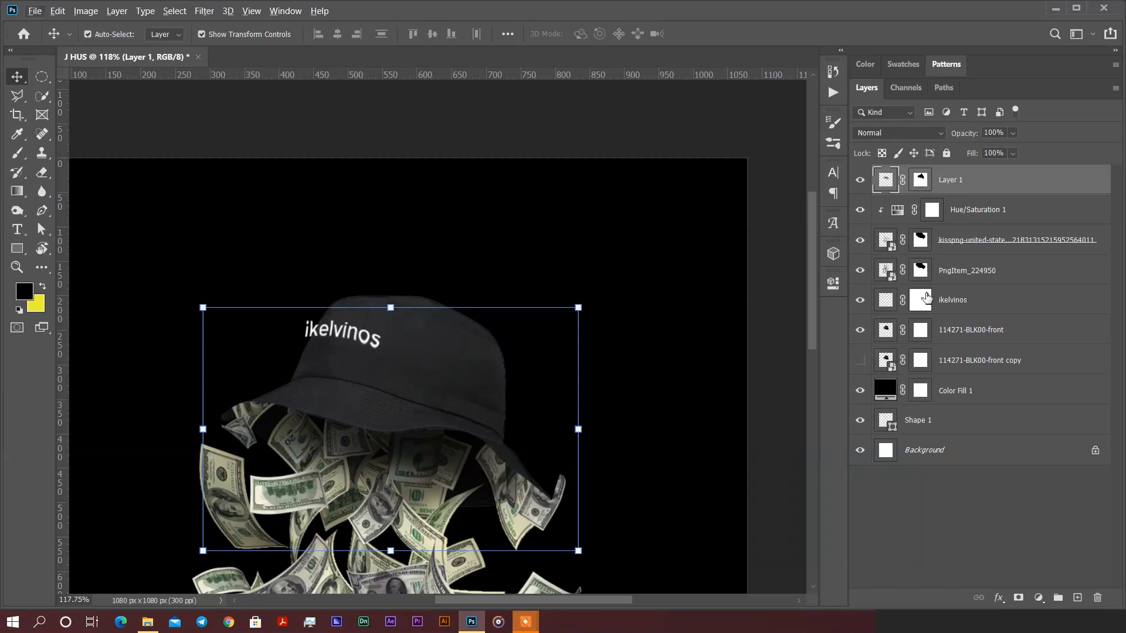
left_click(886, 330, "ctrl")
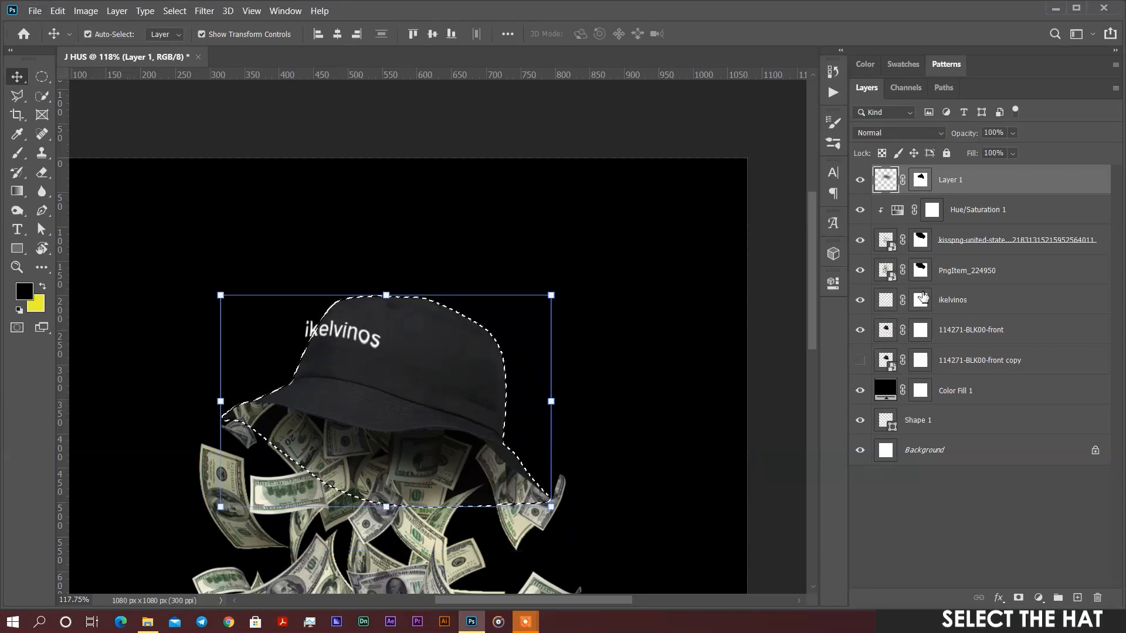
left_click(922, 299)
left_click(17, 153)
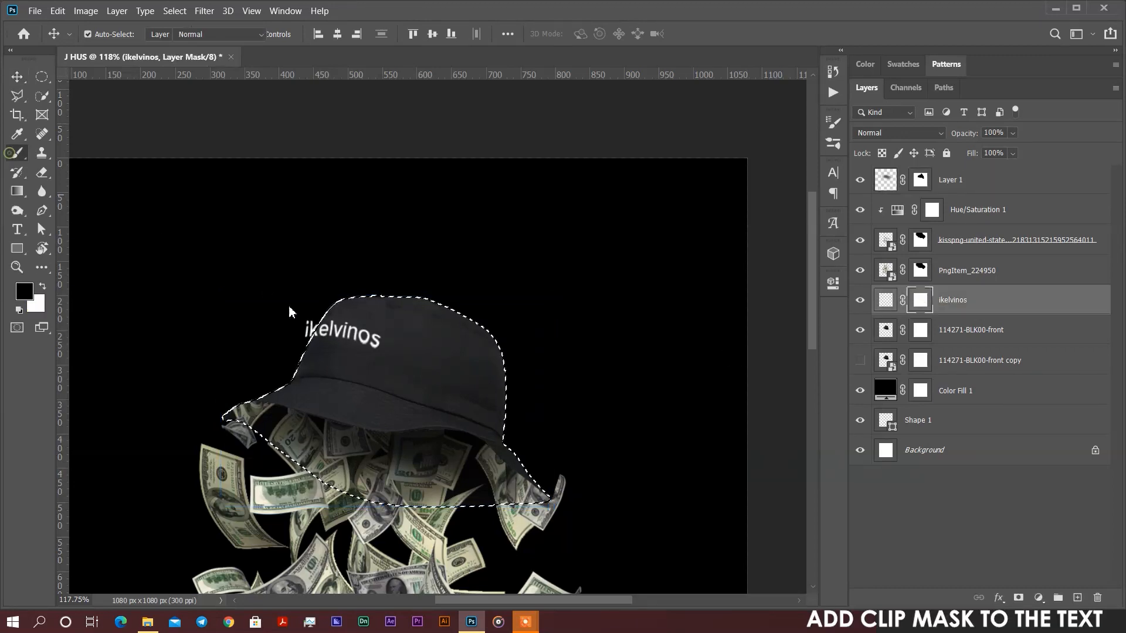
left_click(1019, 598)
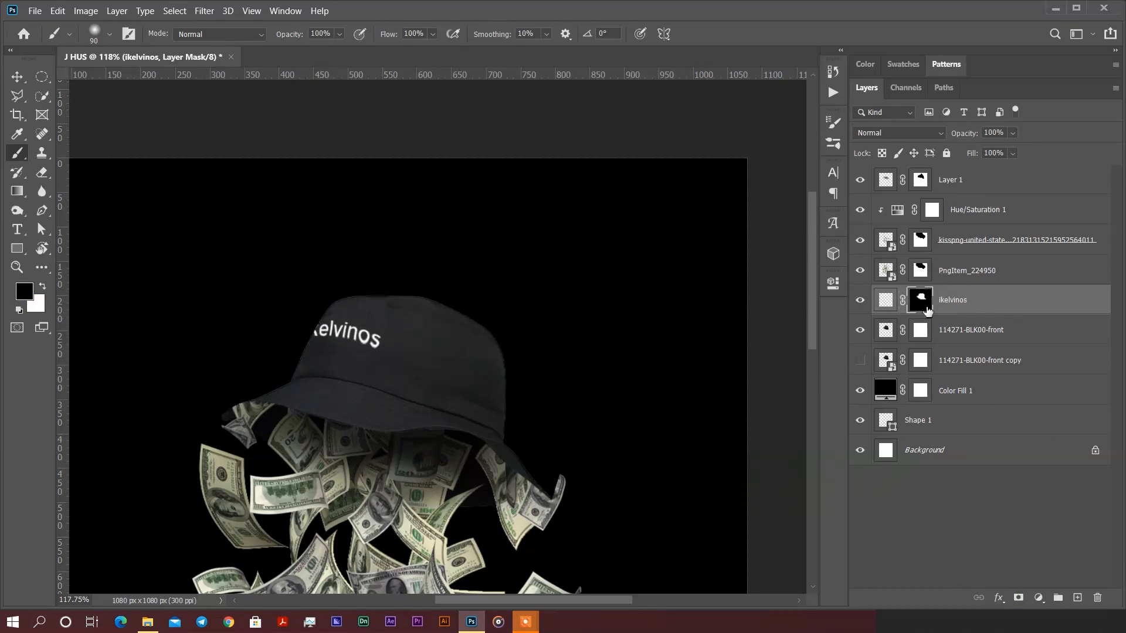
Set the ikelvinos layer's blend mode to Overlay and duplicate the layer twice.
left_click(930, 138)
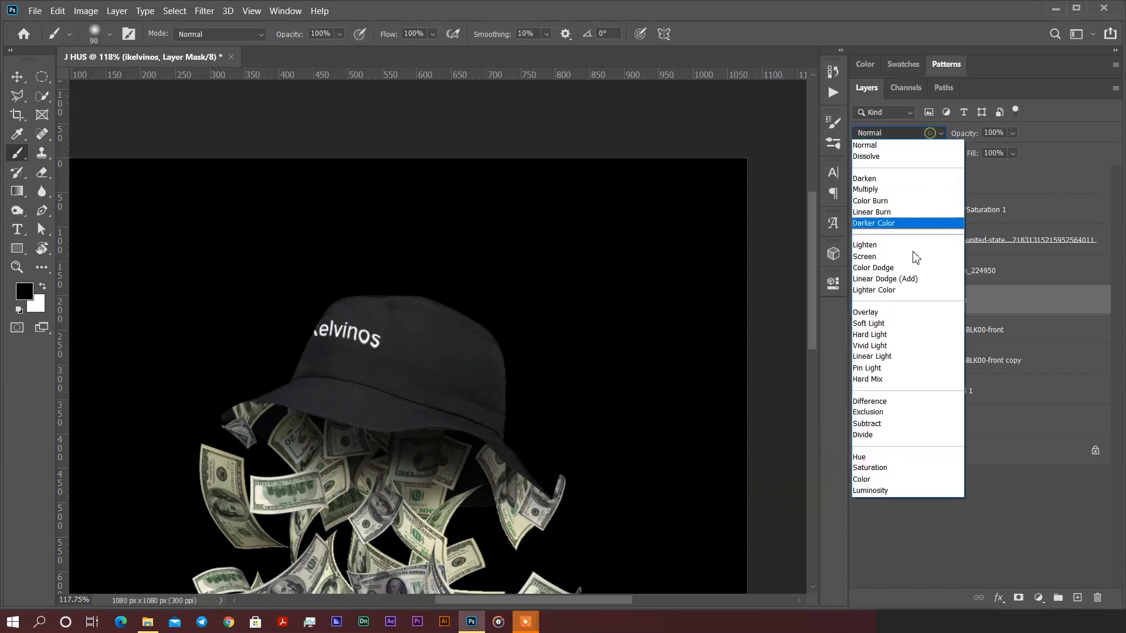
left_click(873, 315)
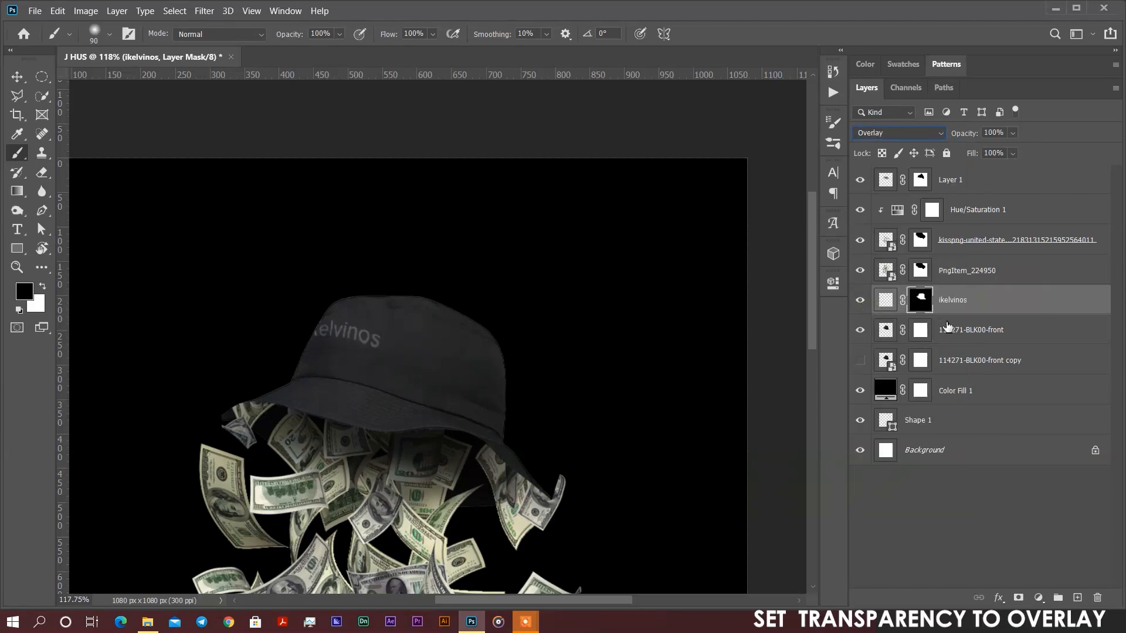
key("ctrl+j")
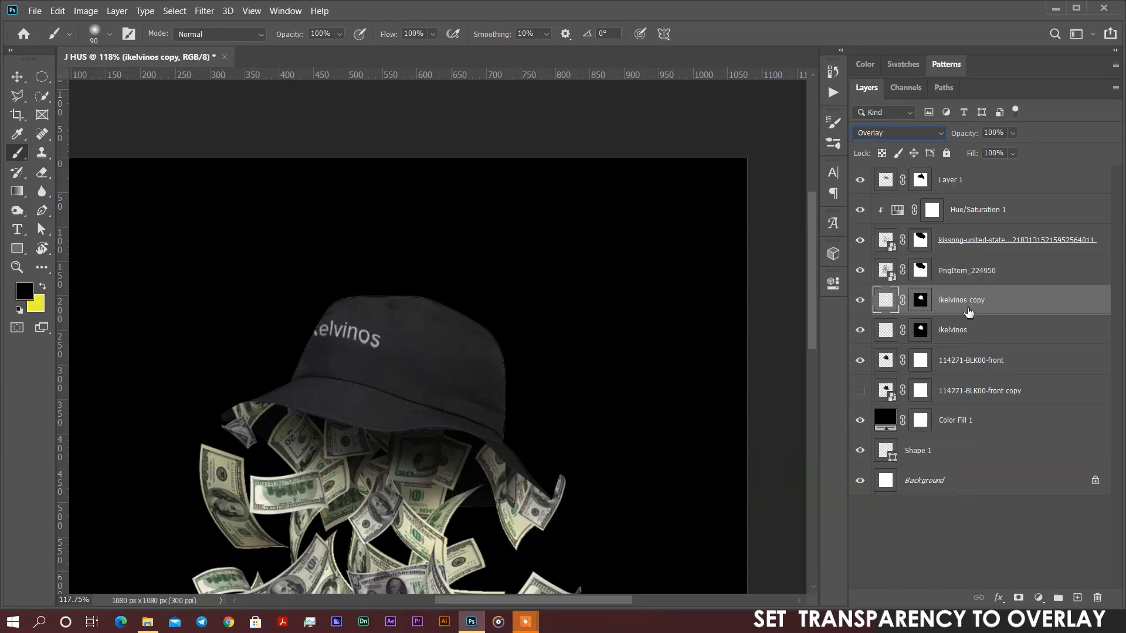
key("ctrl+j")
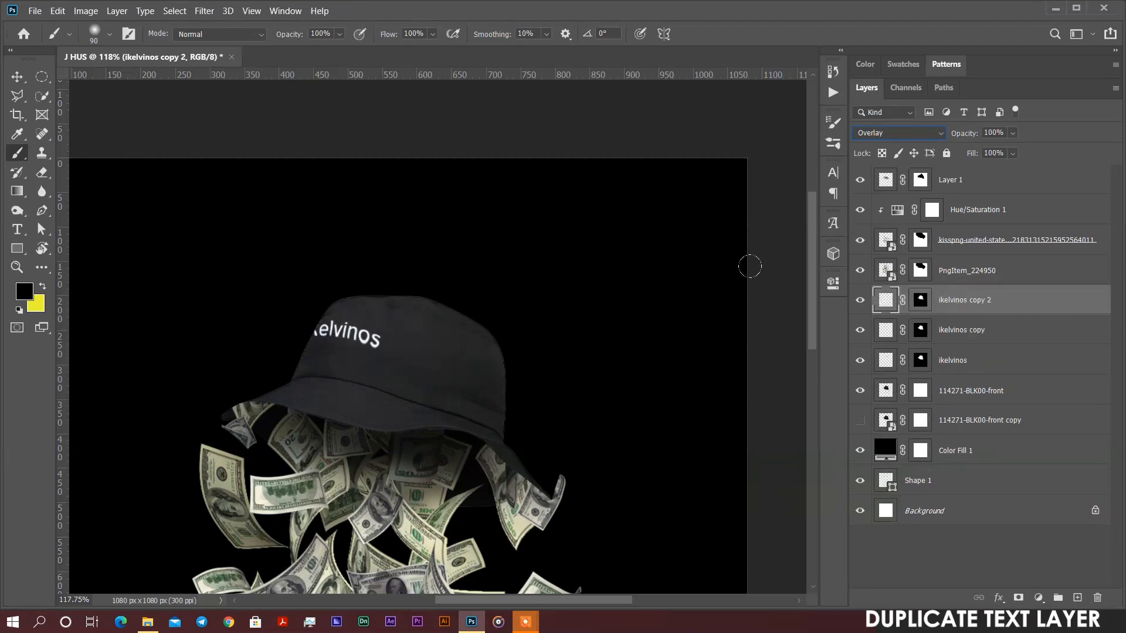
Lower the opacity of the topmost ikelvinos copy to 51%.
left_click_drag(974, 139, 952, 142)
key("v")
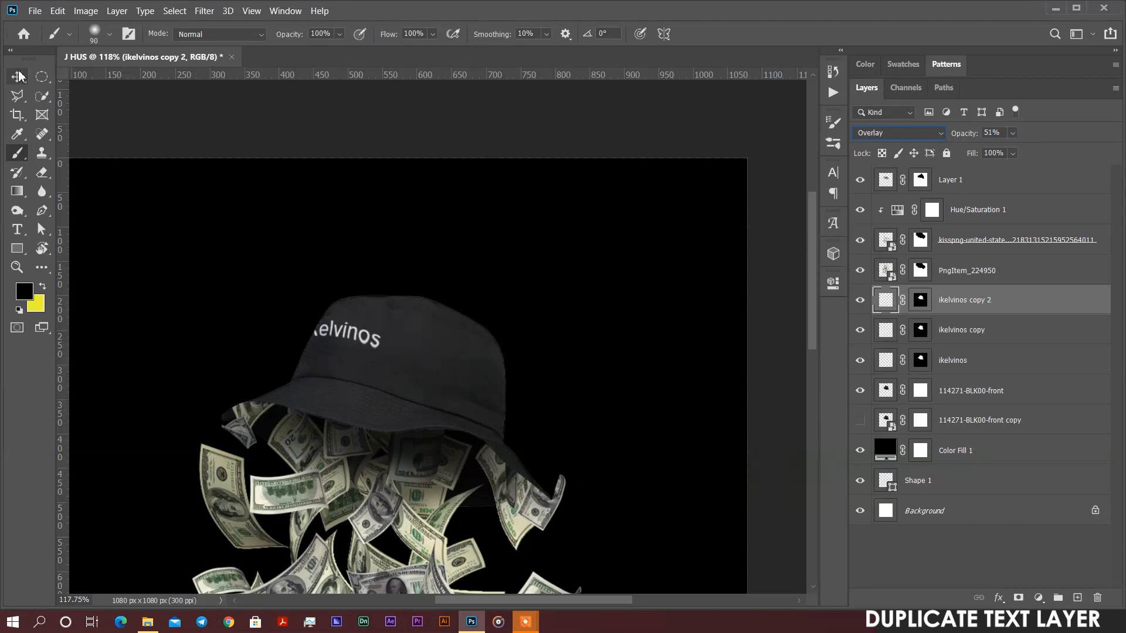
left_click(356, 160)
Add a white text layer reading J HUS on the black background above the hat.
scroll(447, 149, "down", 1)
scroll(540, 171, "down", 2)
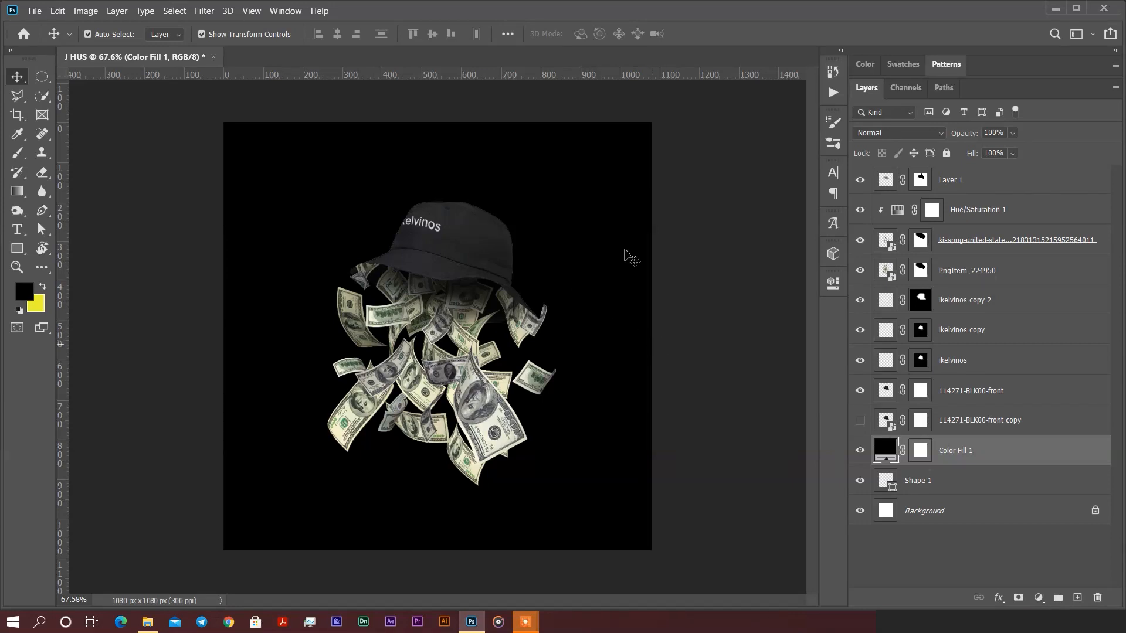
left_click(18, 229)
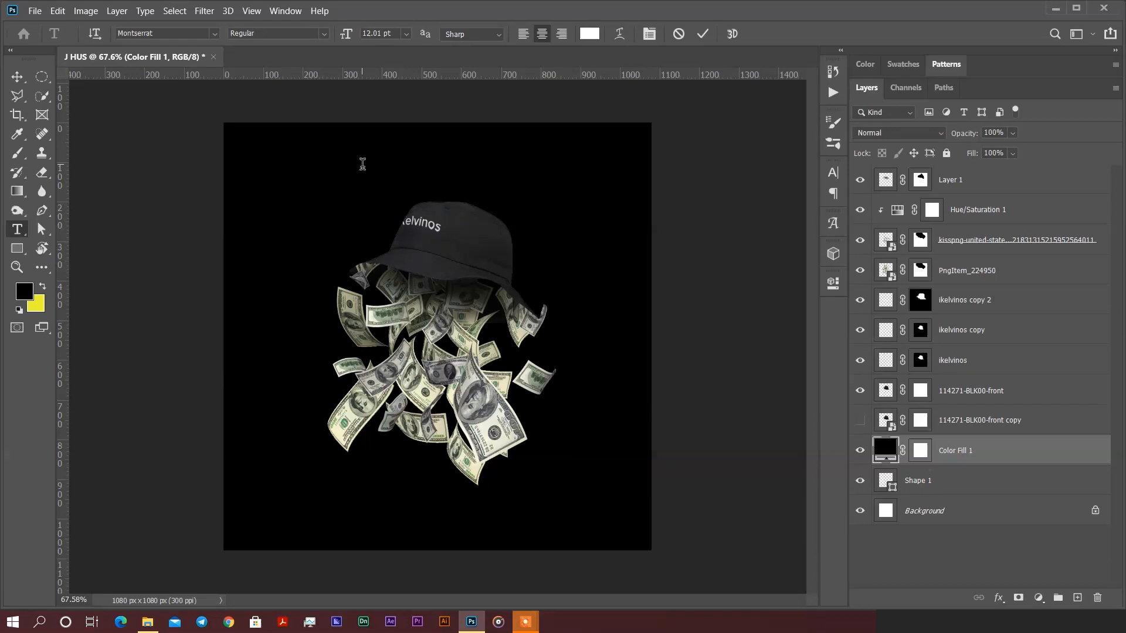
left_click(362, 163)
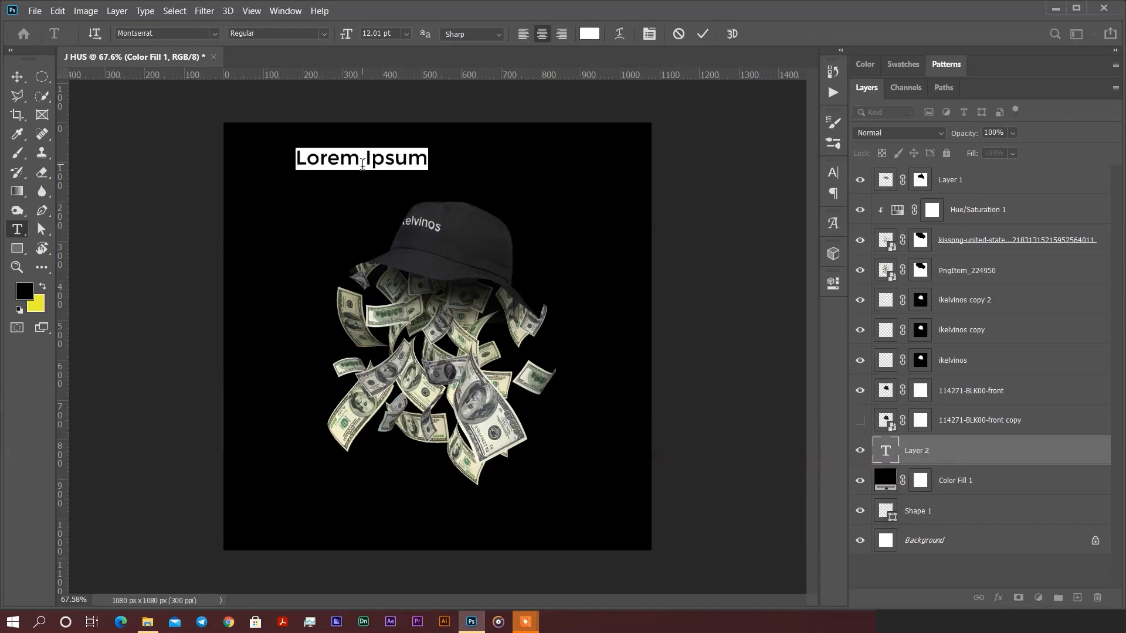
type("J HUS")
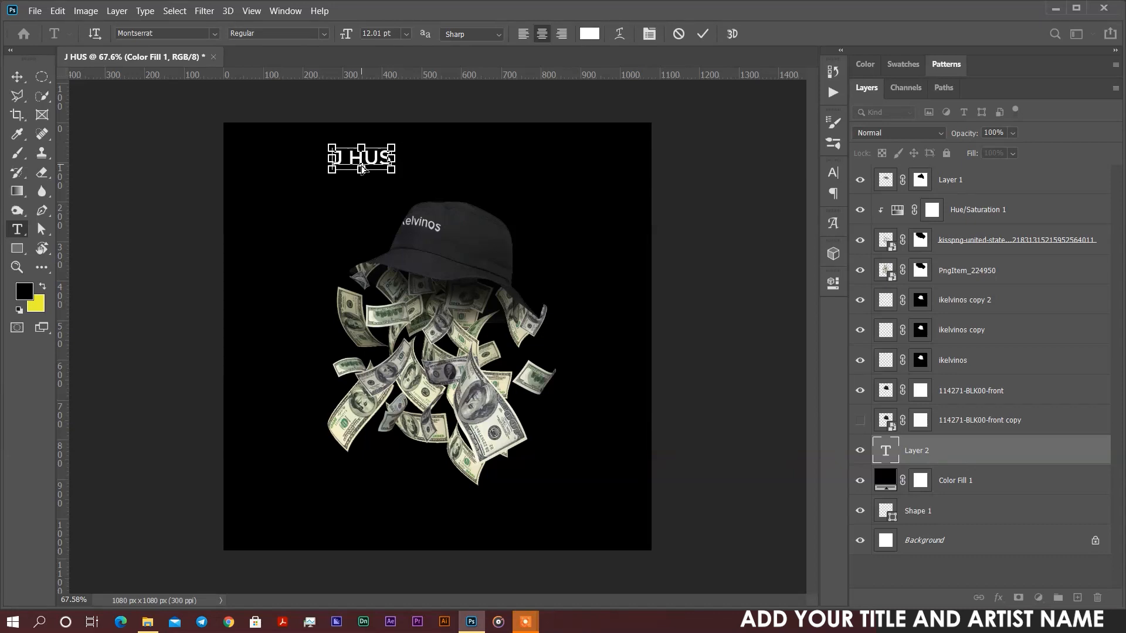
Change the font of the whole J HUS title to Monument Extended Regular.
key("ctrl+a")
left_click(214, 34)
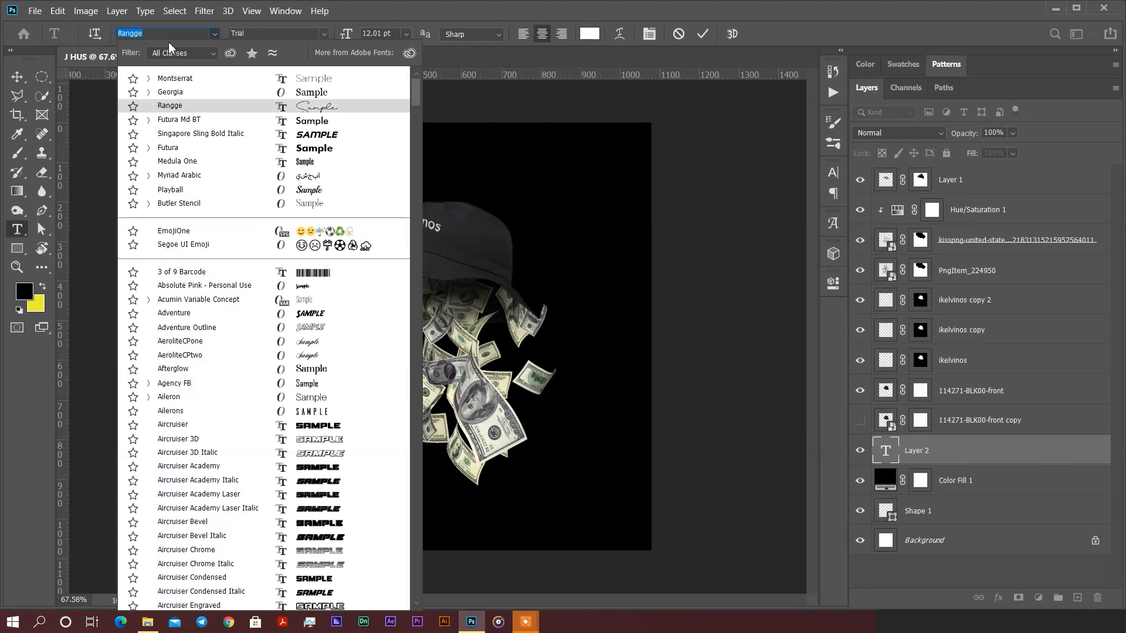
type("Monument Extended")
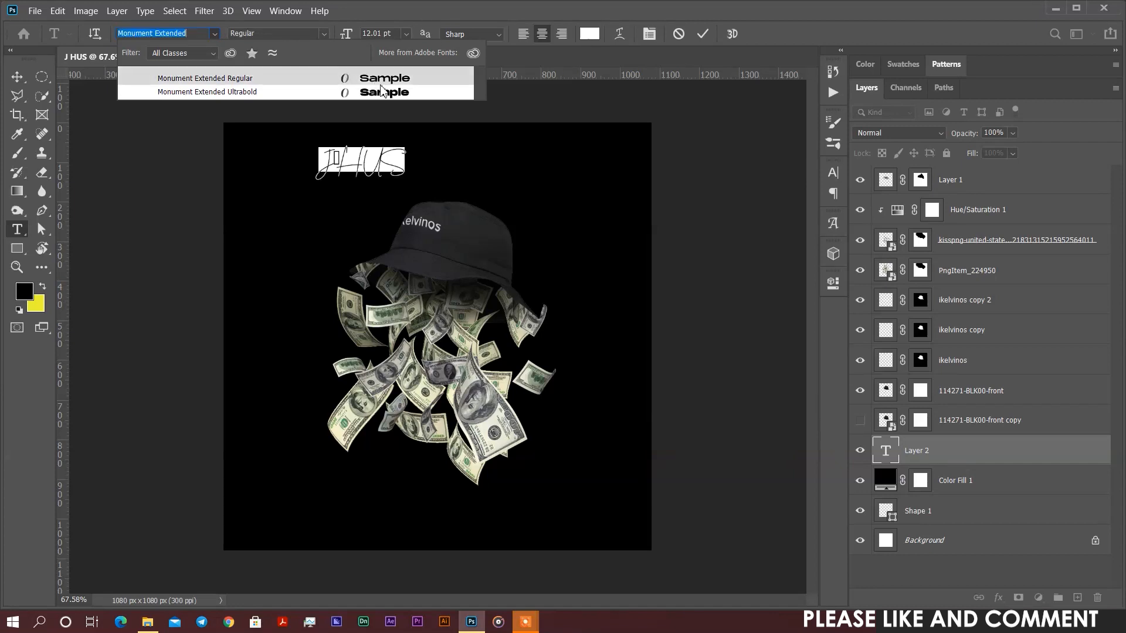
left_click(382, 79)
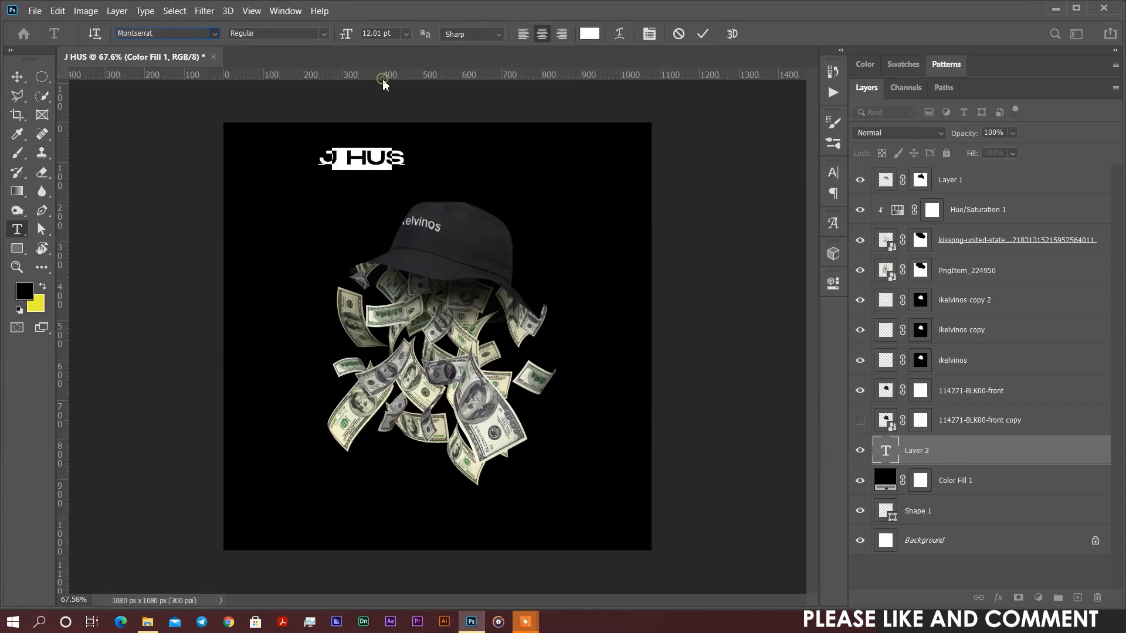
Move the J HUS title to the horizontal middle of the canvas, above the hat.
left_click(24, 85)
left_click_drag(380, 168, 450, 169)
left_click(711, 175)
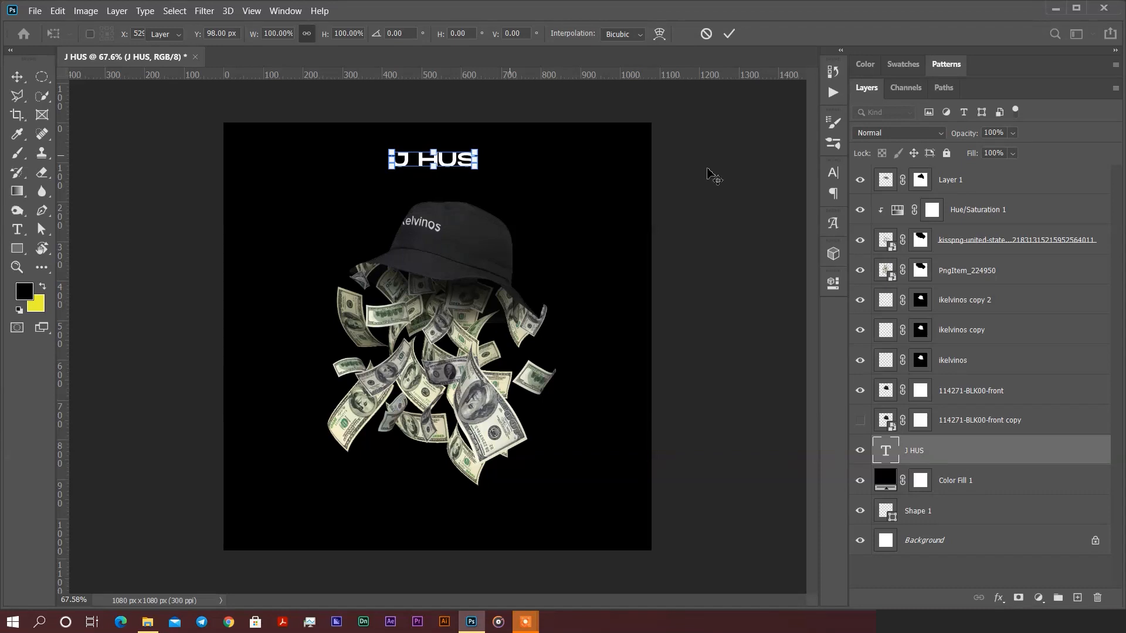
Duplicate the J HUS title below the money and change the copy's text to CASHOUT MINDED.
left_click(455, 163)
left_click_drag(454, 164, 457, 504)
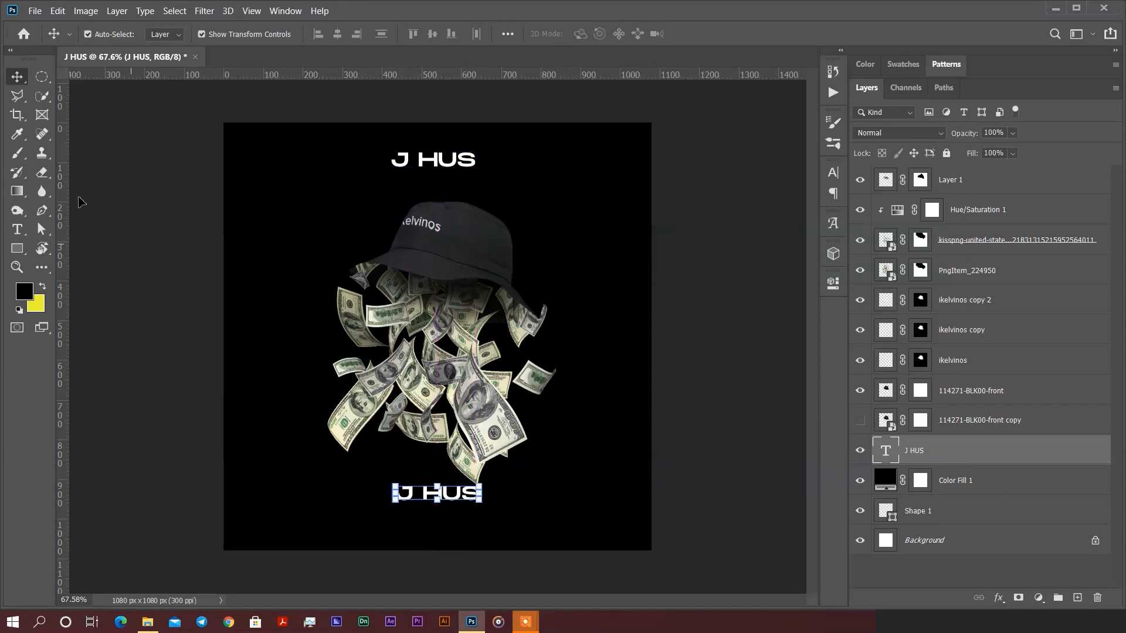
double_click(460, 499)
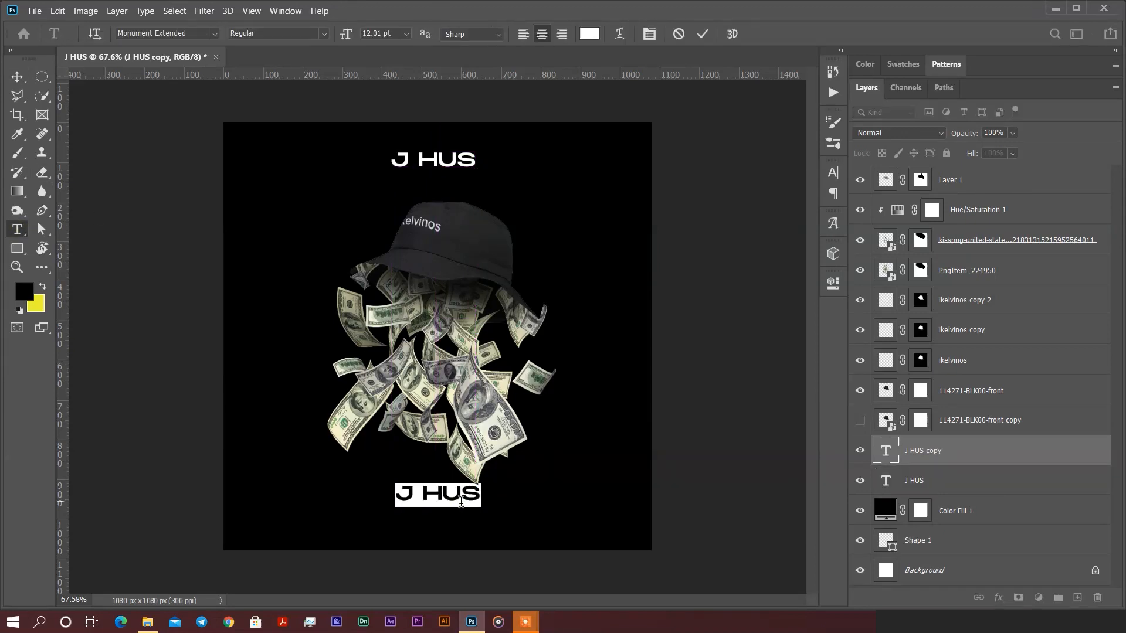
left_click(461, 500)
type("DO")
key("ctrl+a")
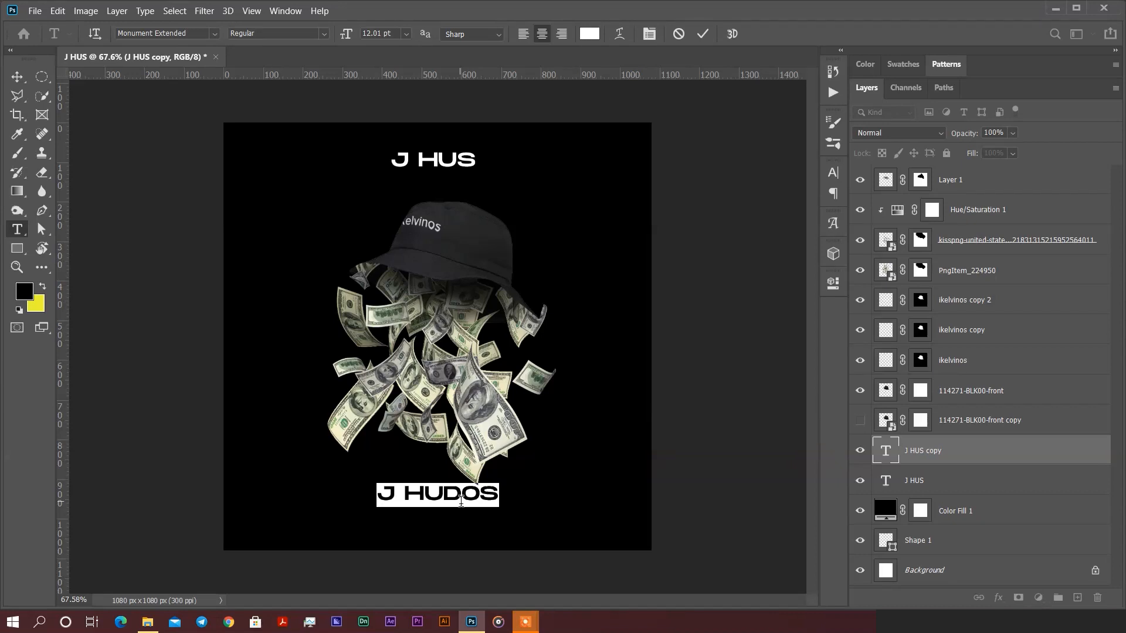
type("CASHOUT")
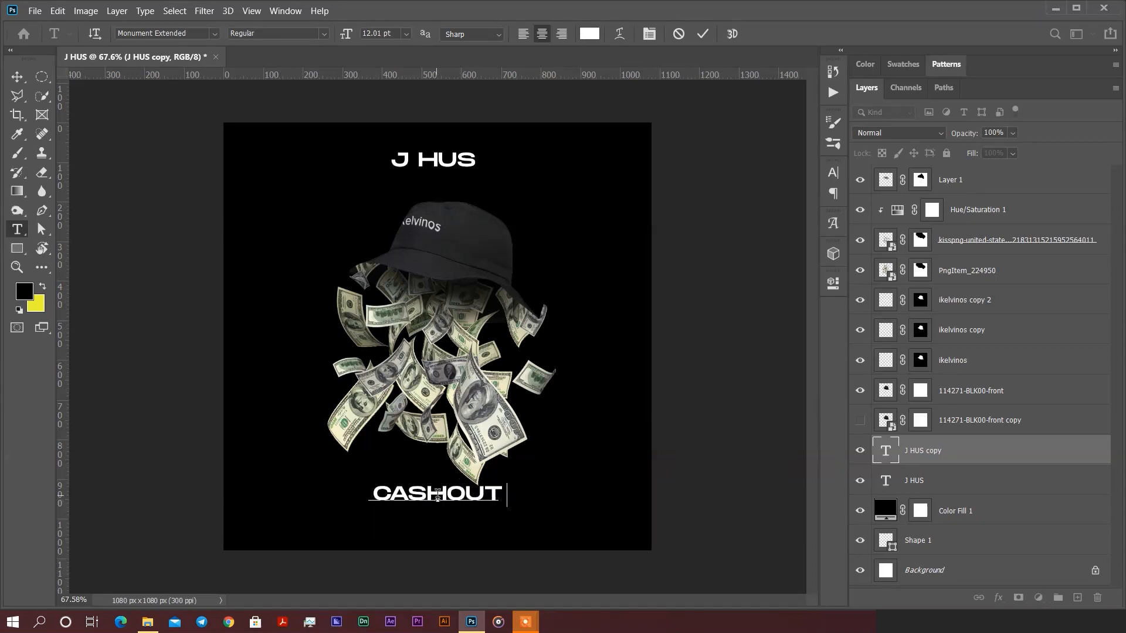
type(" MINDED")
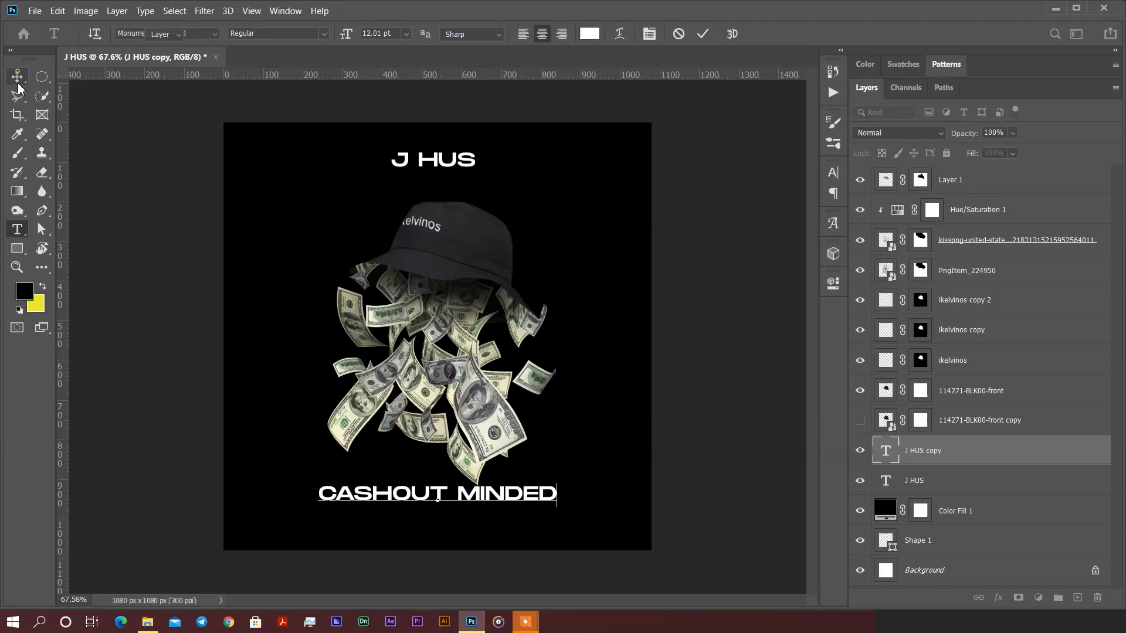
Move the CASHOUT MINDED title slightly lower, further below the money.
left_click(17, 79)
left_click_drag(528, 498, 529, 512)
Add a new layer above the black colour fill and paint one soft white glow behind the hat and money with a 600 px brush.
left_click(580, 464)
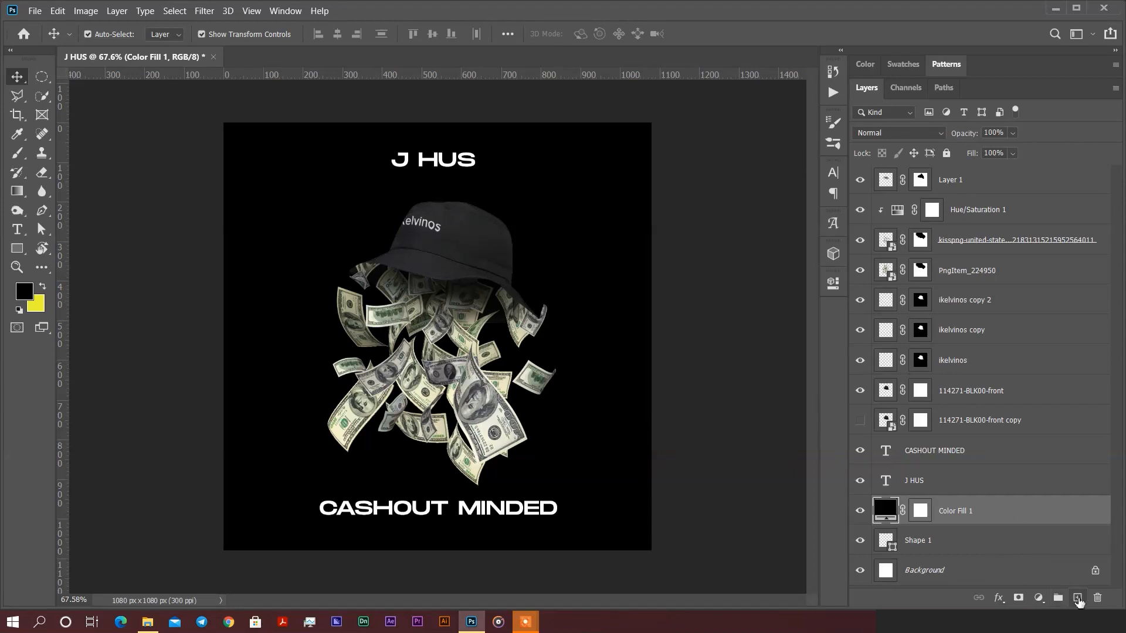
left_click(1076, 598)
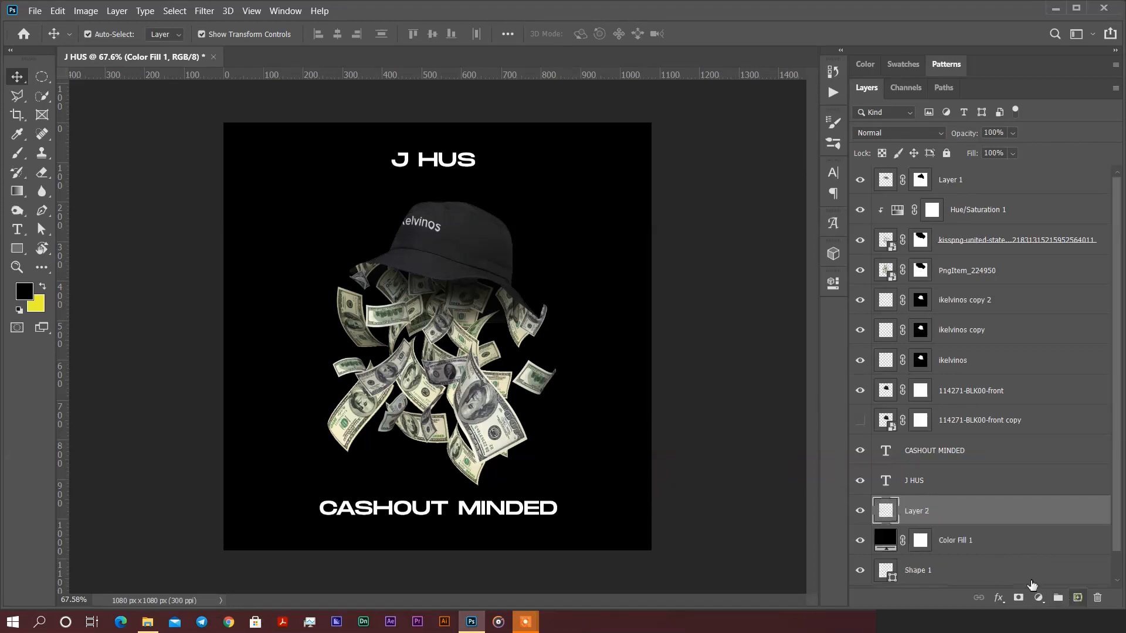
left_click(17, 153)
left_click(19, 310)
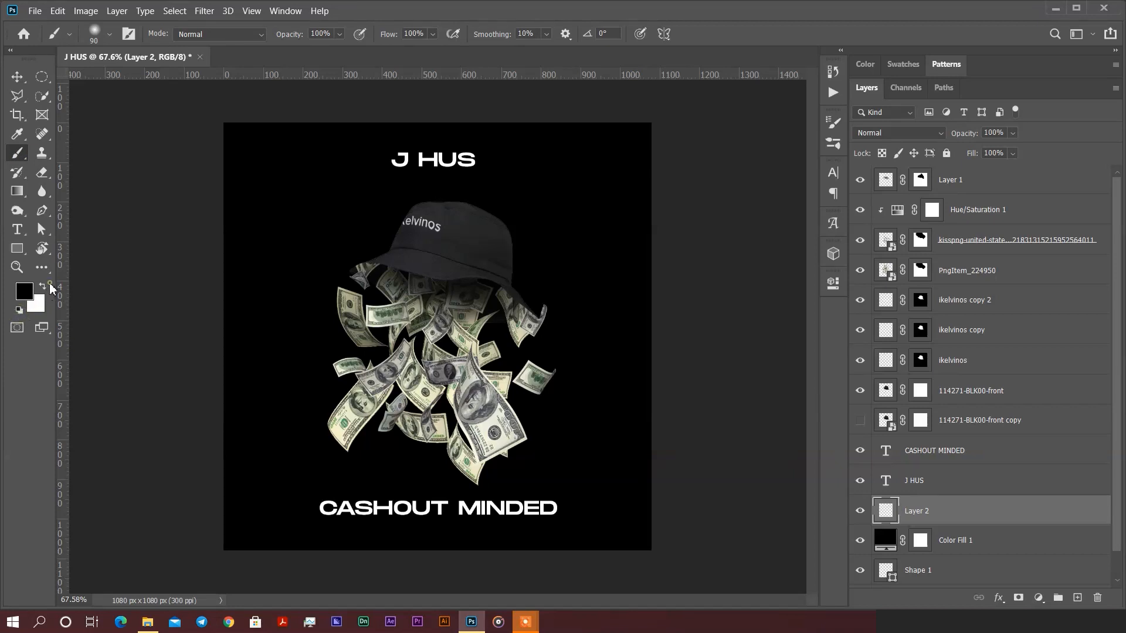
left_click_drag(296, 29, 229, 42)
key("ctrl+z")
left_click_drag(289, 40, 683, 86)
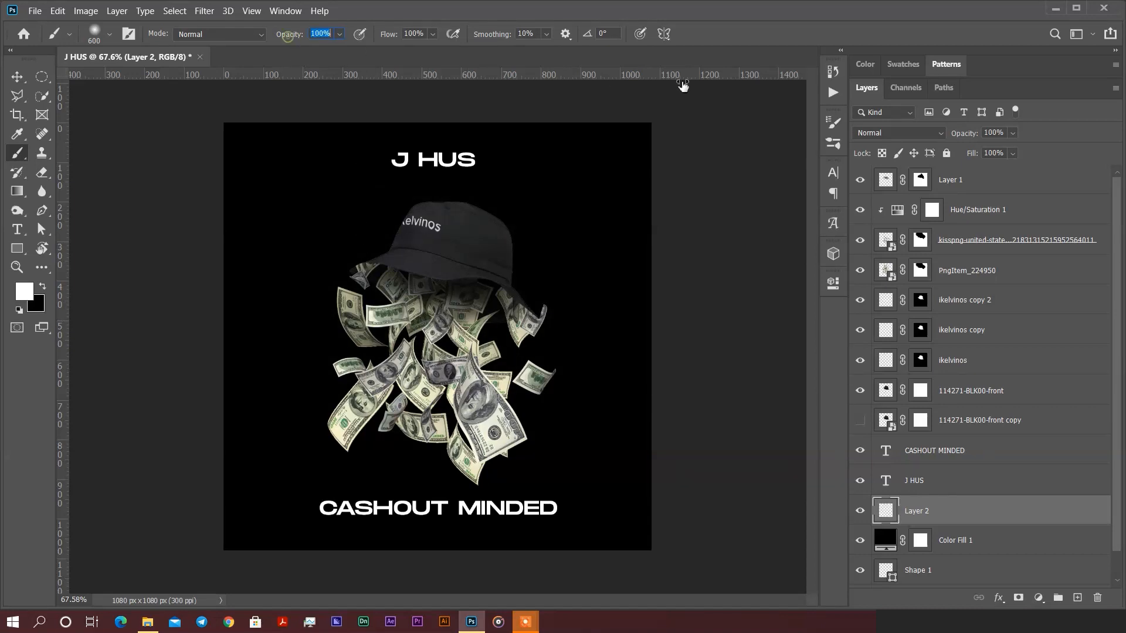
left_click(441, 300)
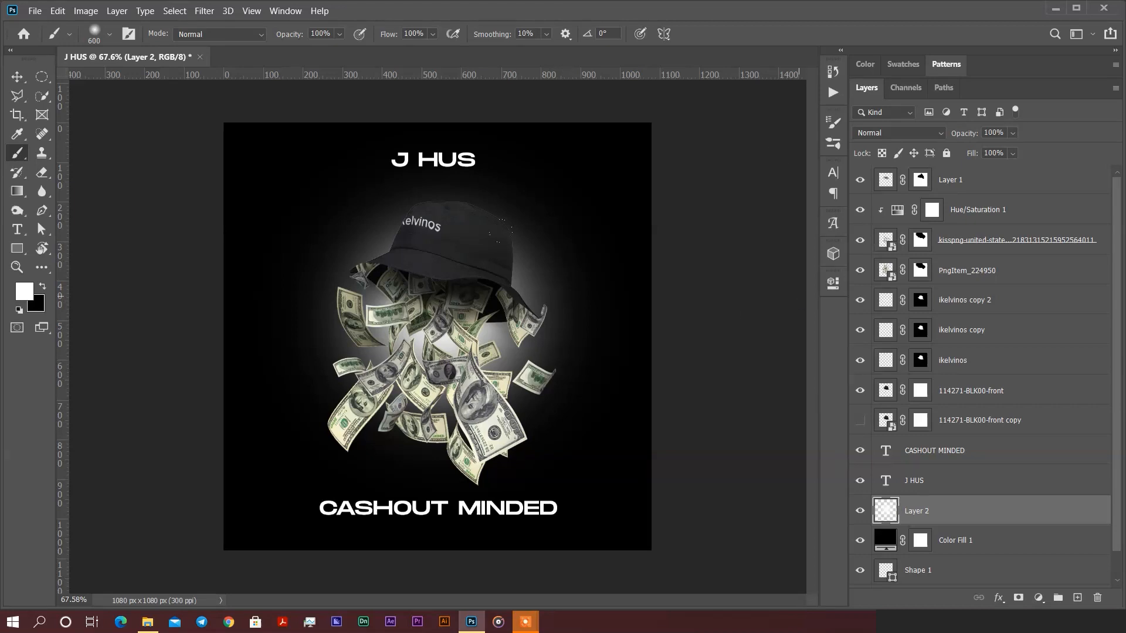
Enlarge the white glow downward to about 1028 x 1026 px, keeping its proportions.
left_click(17, 76)
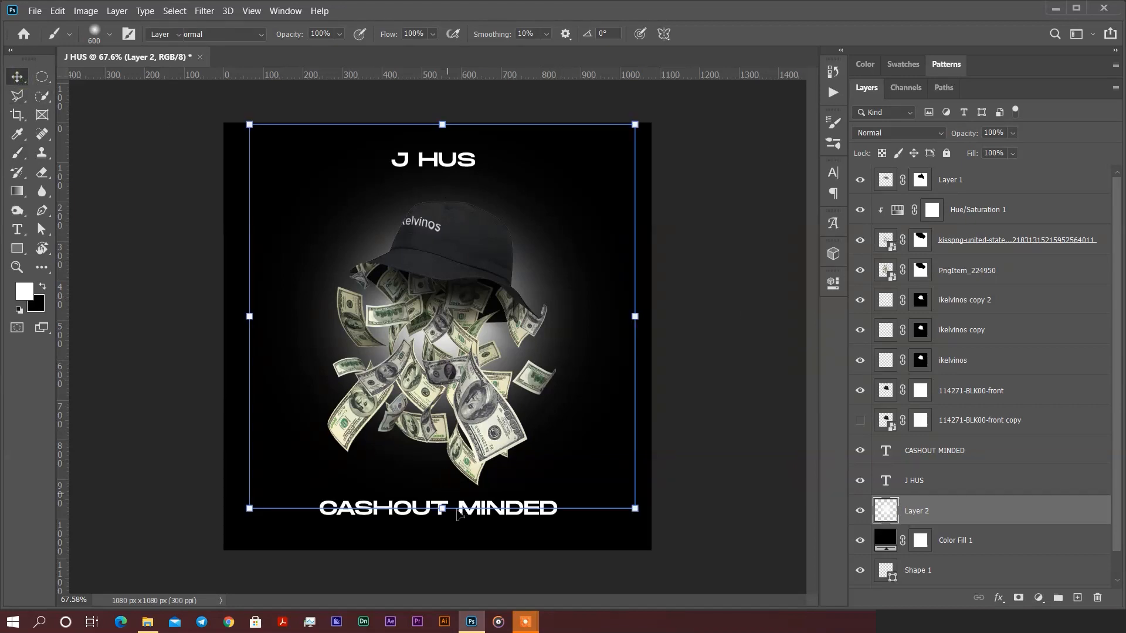
left_click_drag(446, 511, 444, 532)
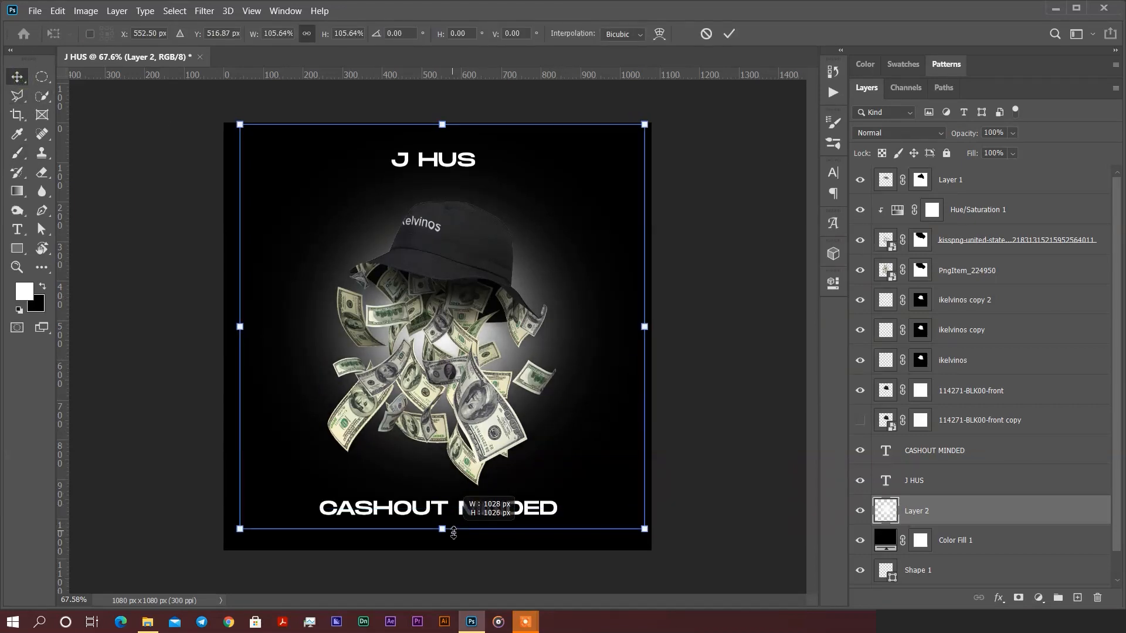
key("Return")
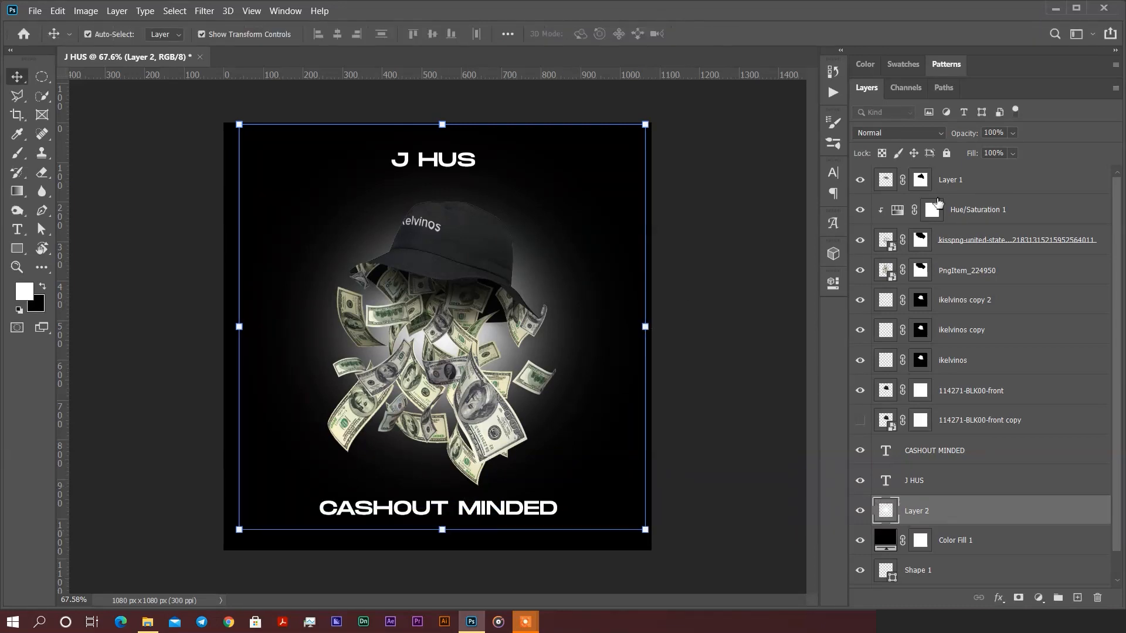
Lower the glow layer's opacity to 17% and deselect the layer.
mouse_move(972, 137)
left_mouse_down()
mouse_move(936, 144)
mouse_move(968, 137)
left_mouse_up()
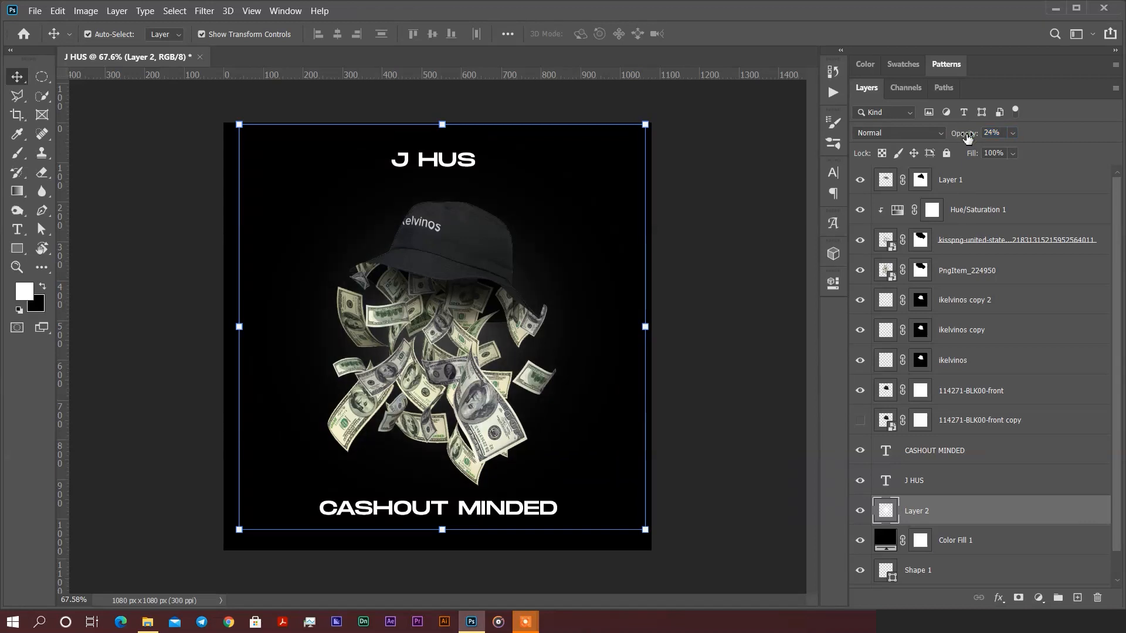
left_click_drag(975, 136, 970, 136)
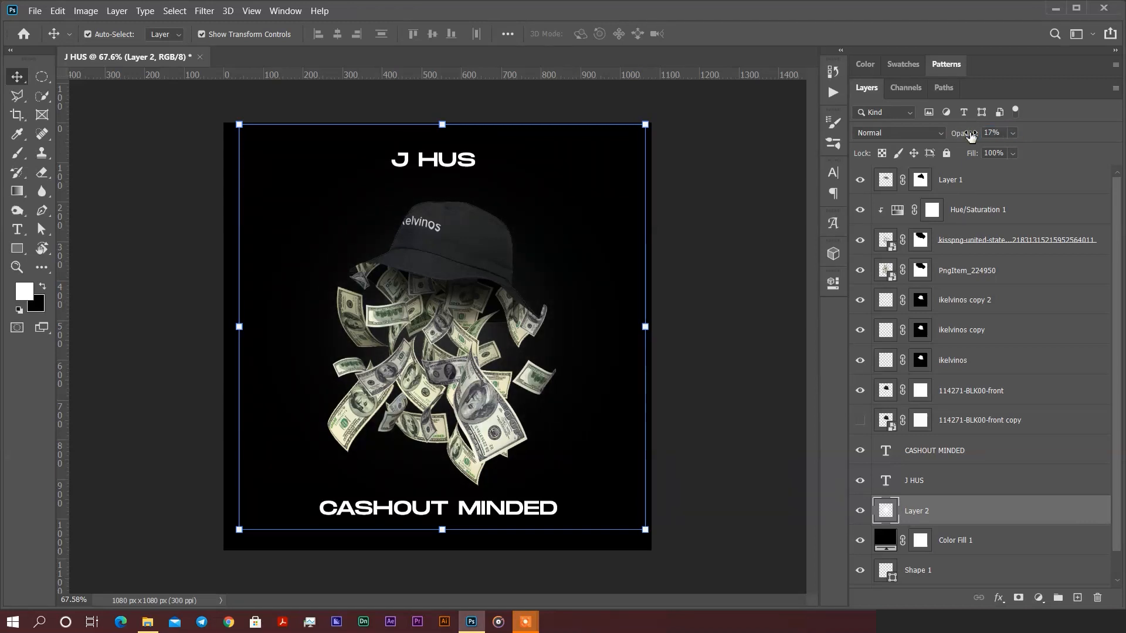
left_click(793, 256)
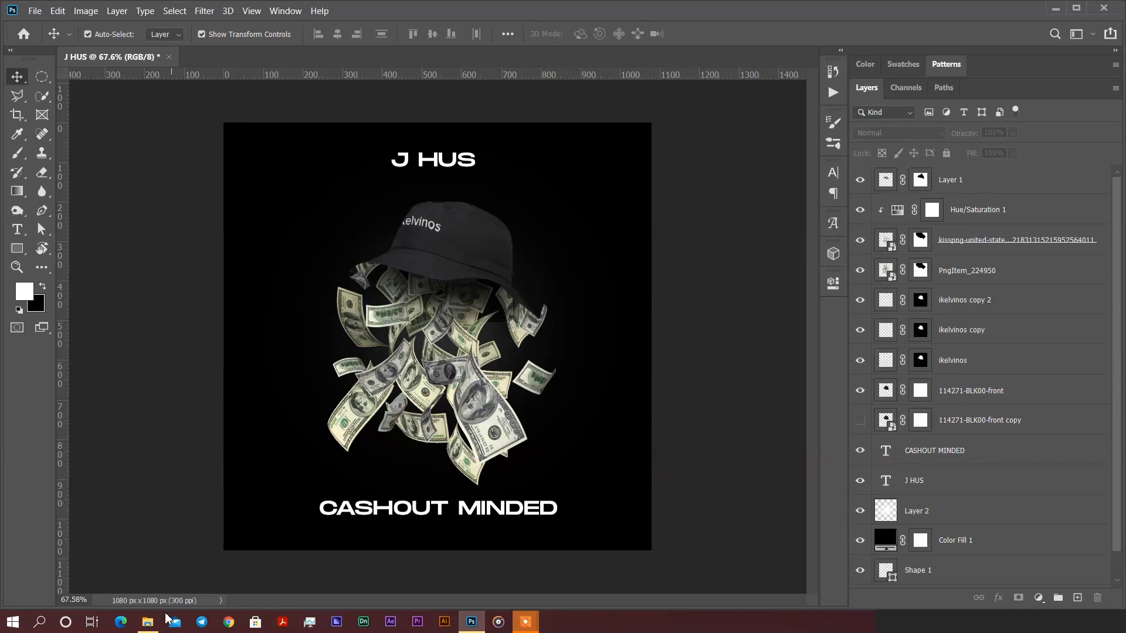
Place the 1 Noise Old Film By freeject.net image from the nested Elementz folder in Documents into the J HUS artwork.
left_click(148, 622)
left_click(59, 245)
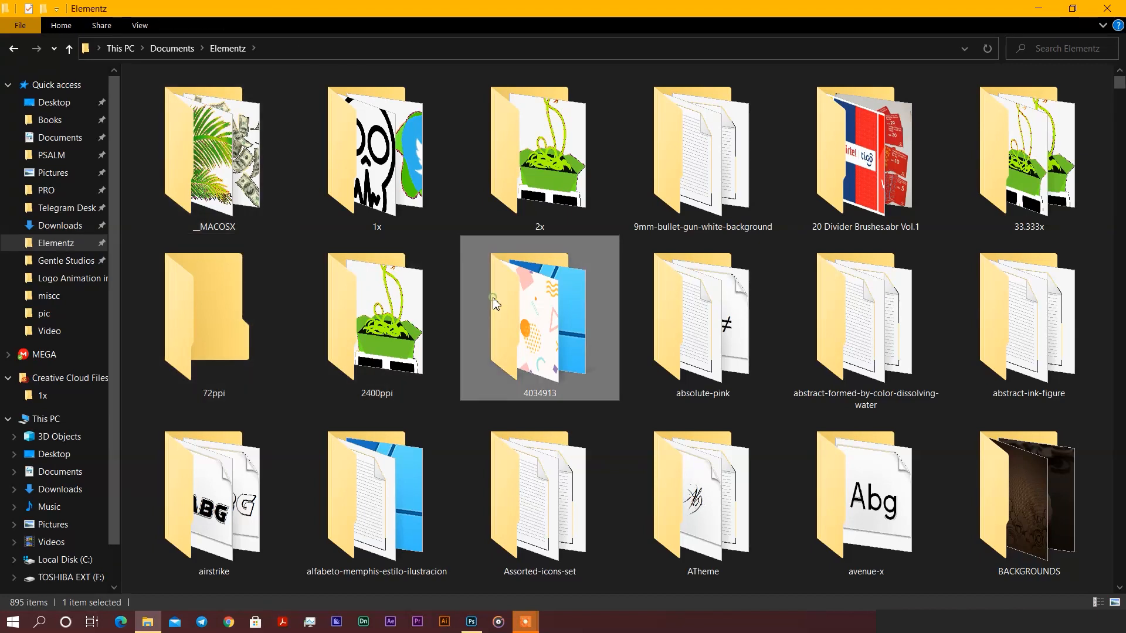
key("e")
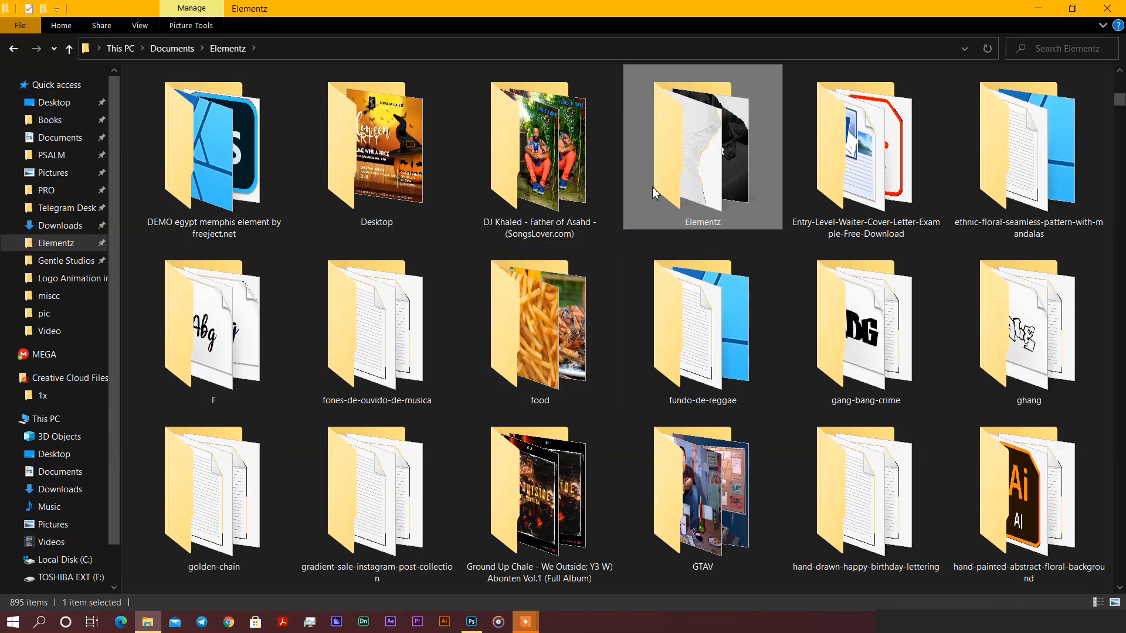
double_click(653, 187)
scroll(472, 352, "down", 8)
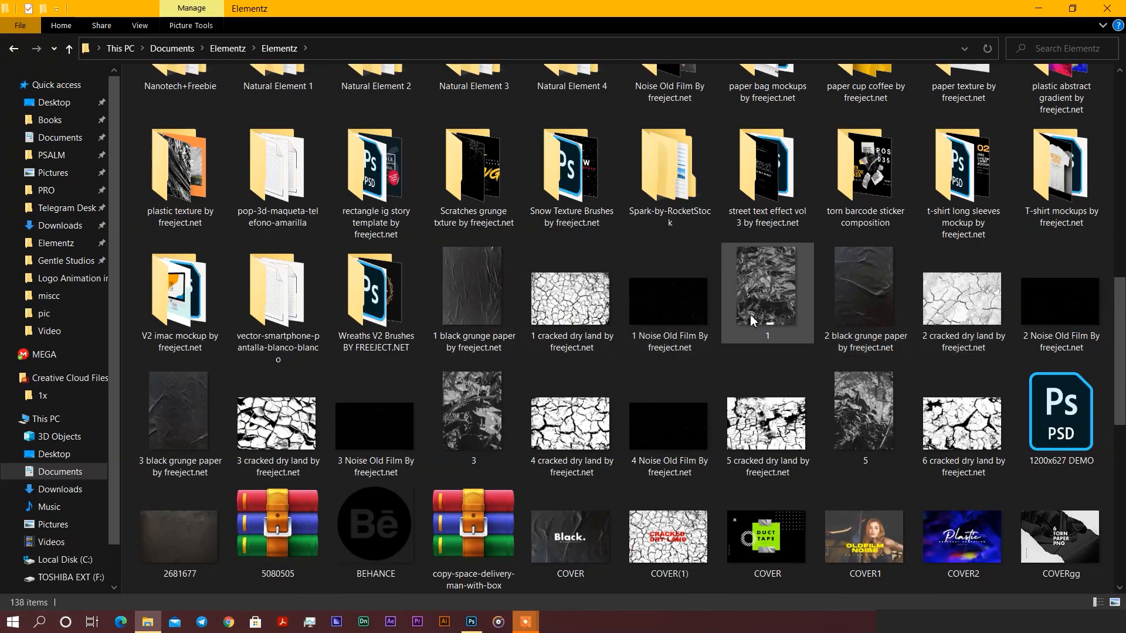
left_click_drag(685, 324, 458, 446)
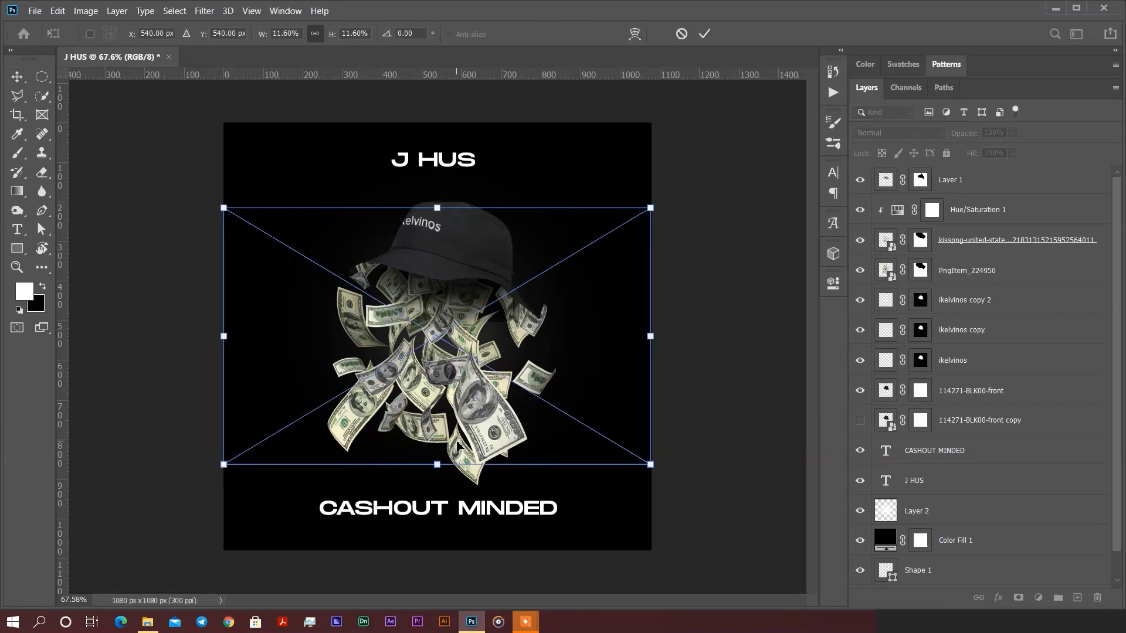
Scale the placed noise texture proportionally so it covers the canvas from its upper edge to its lower edge.
left_click_drag(437, 209, 436, 123)
left_click_drag(441, 471, 448, 554)
key("Return")
Set the noise texture layer's blend mode to Screen and lock the layer completely.
left_click(925, 134)
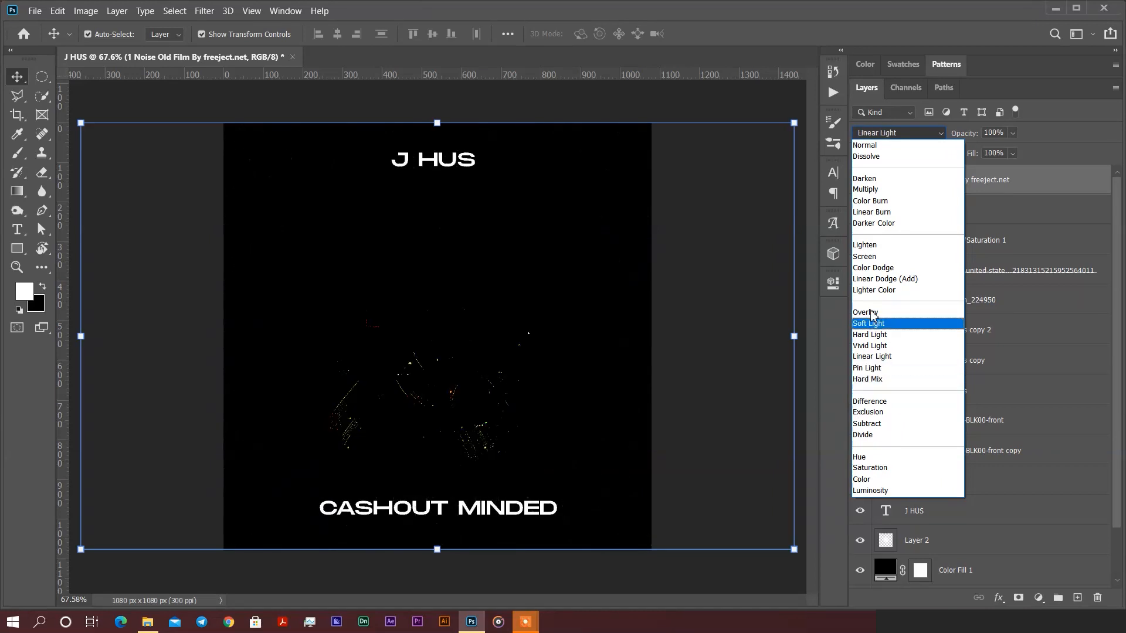
left_click(878, 258)
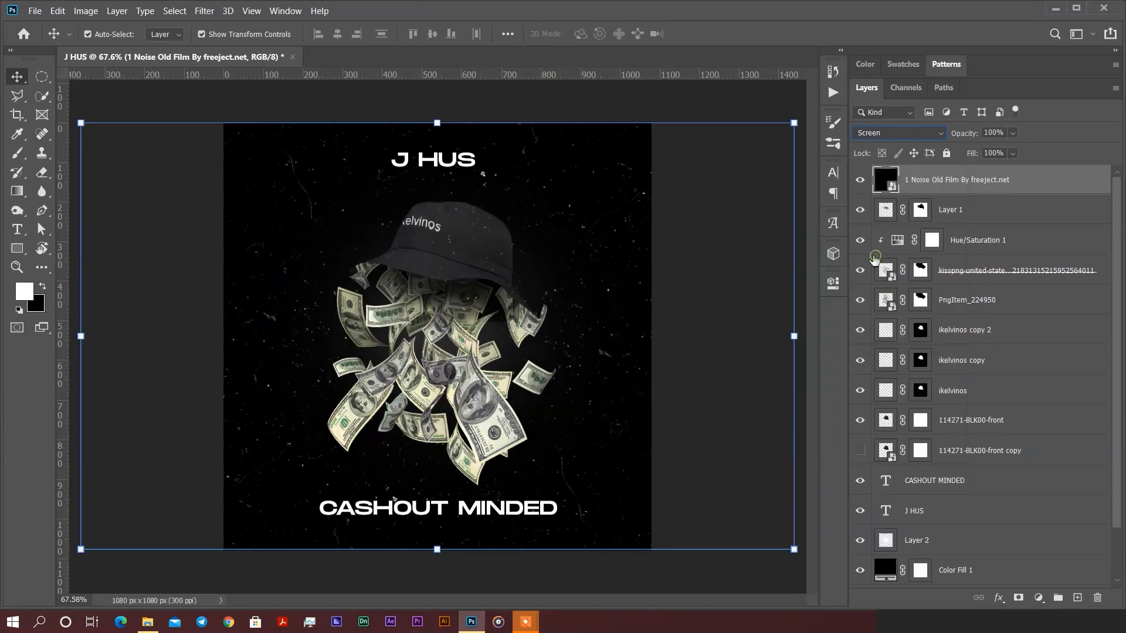
left_click(945, 154)
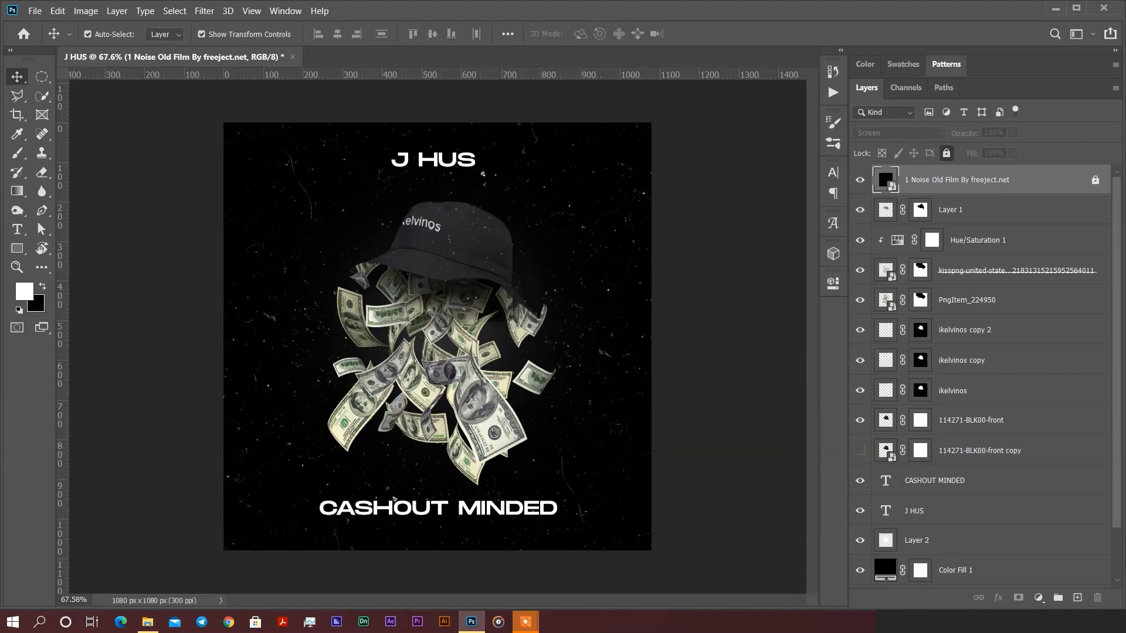
left_click(806, 604)
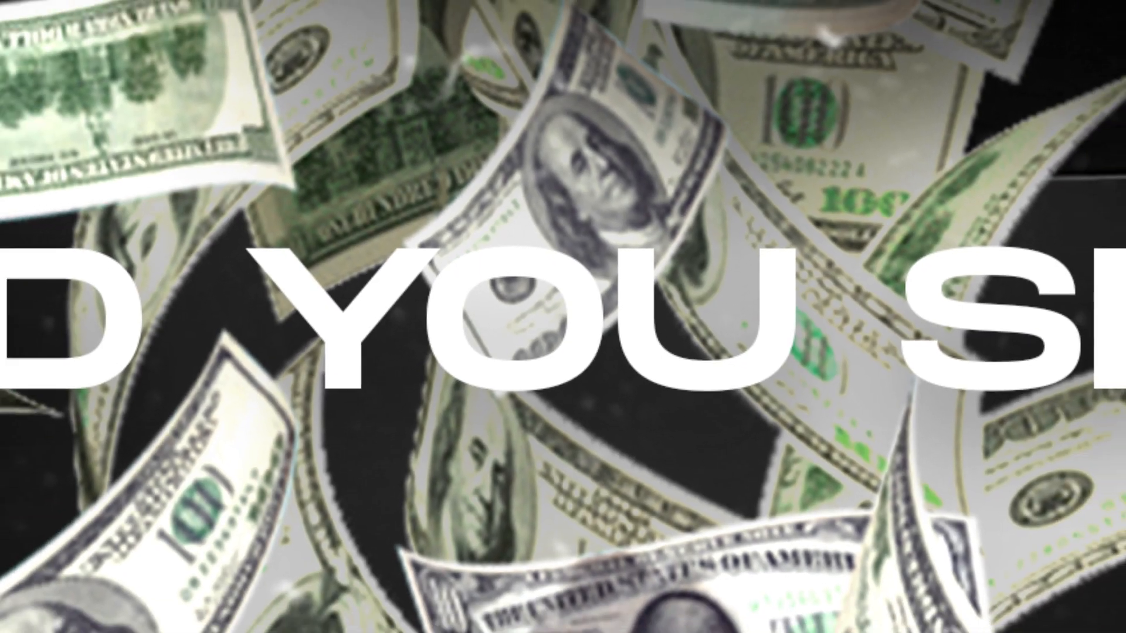